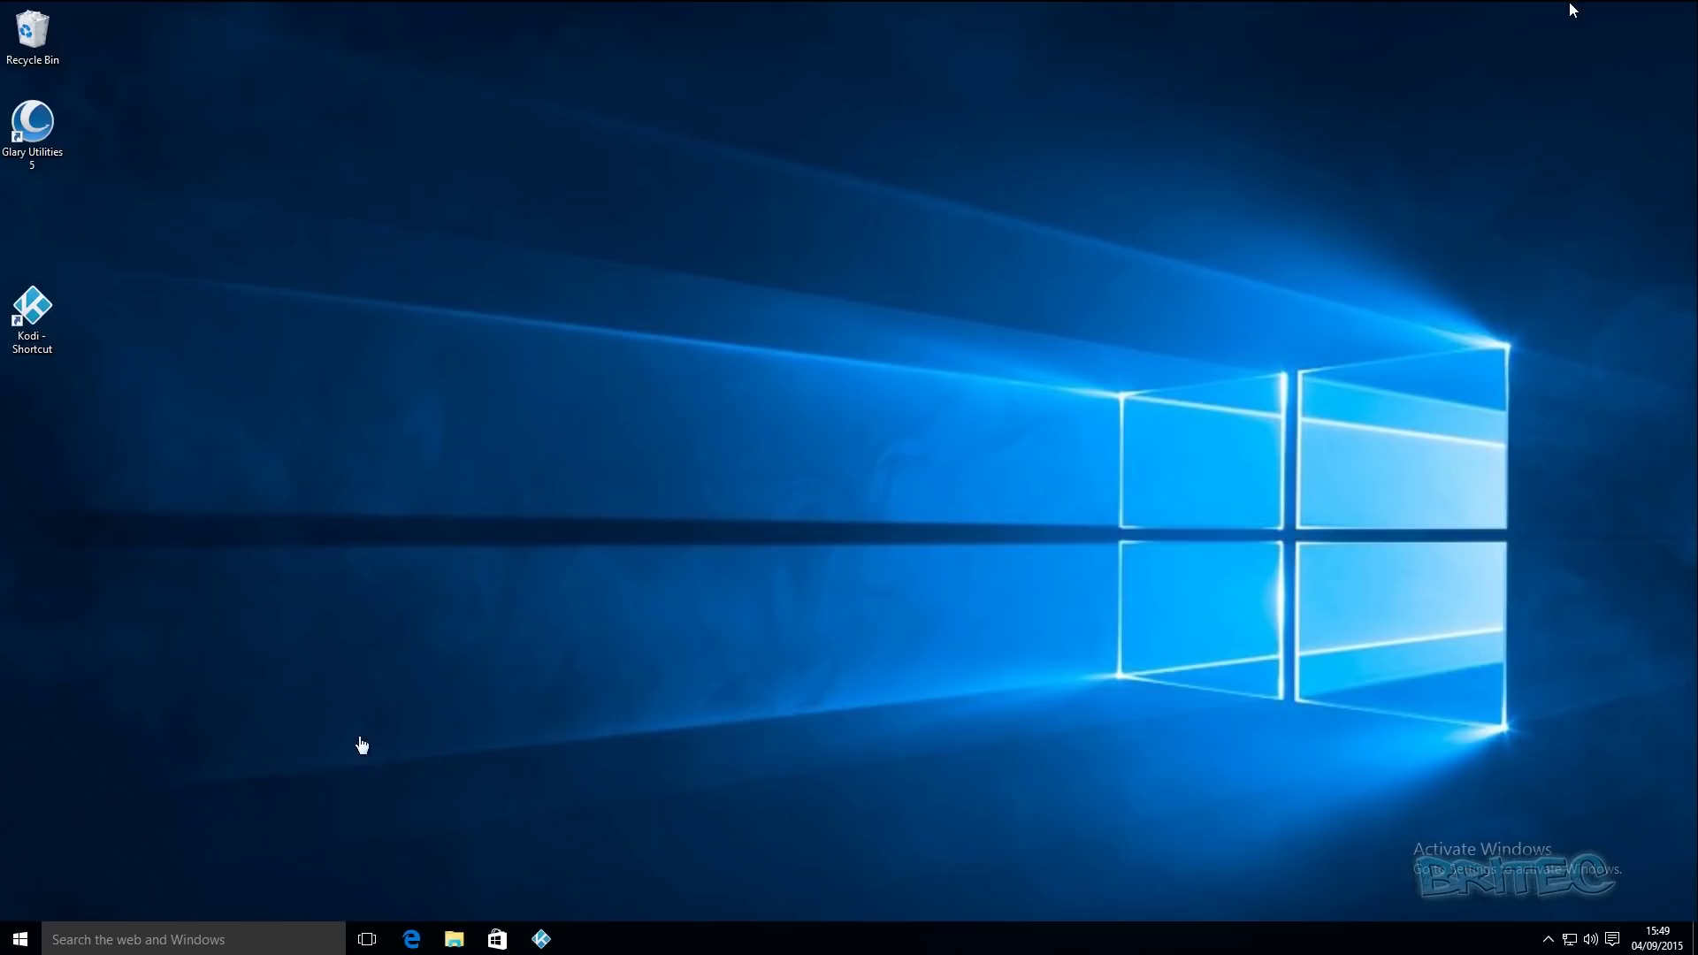
# - Launch Computer Management from This PC's Manage entry in File Explorer, then minimize Explorer
pyautogui.click(19, 944)
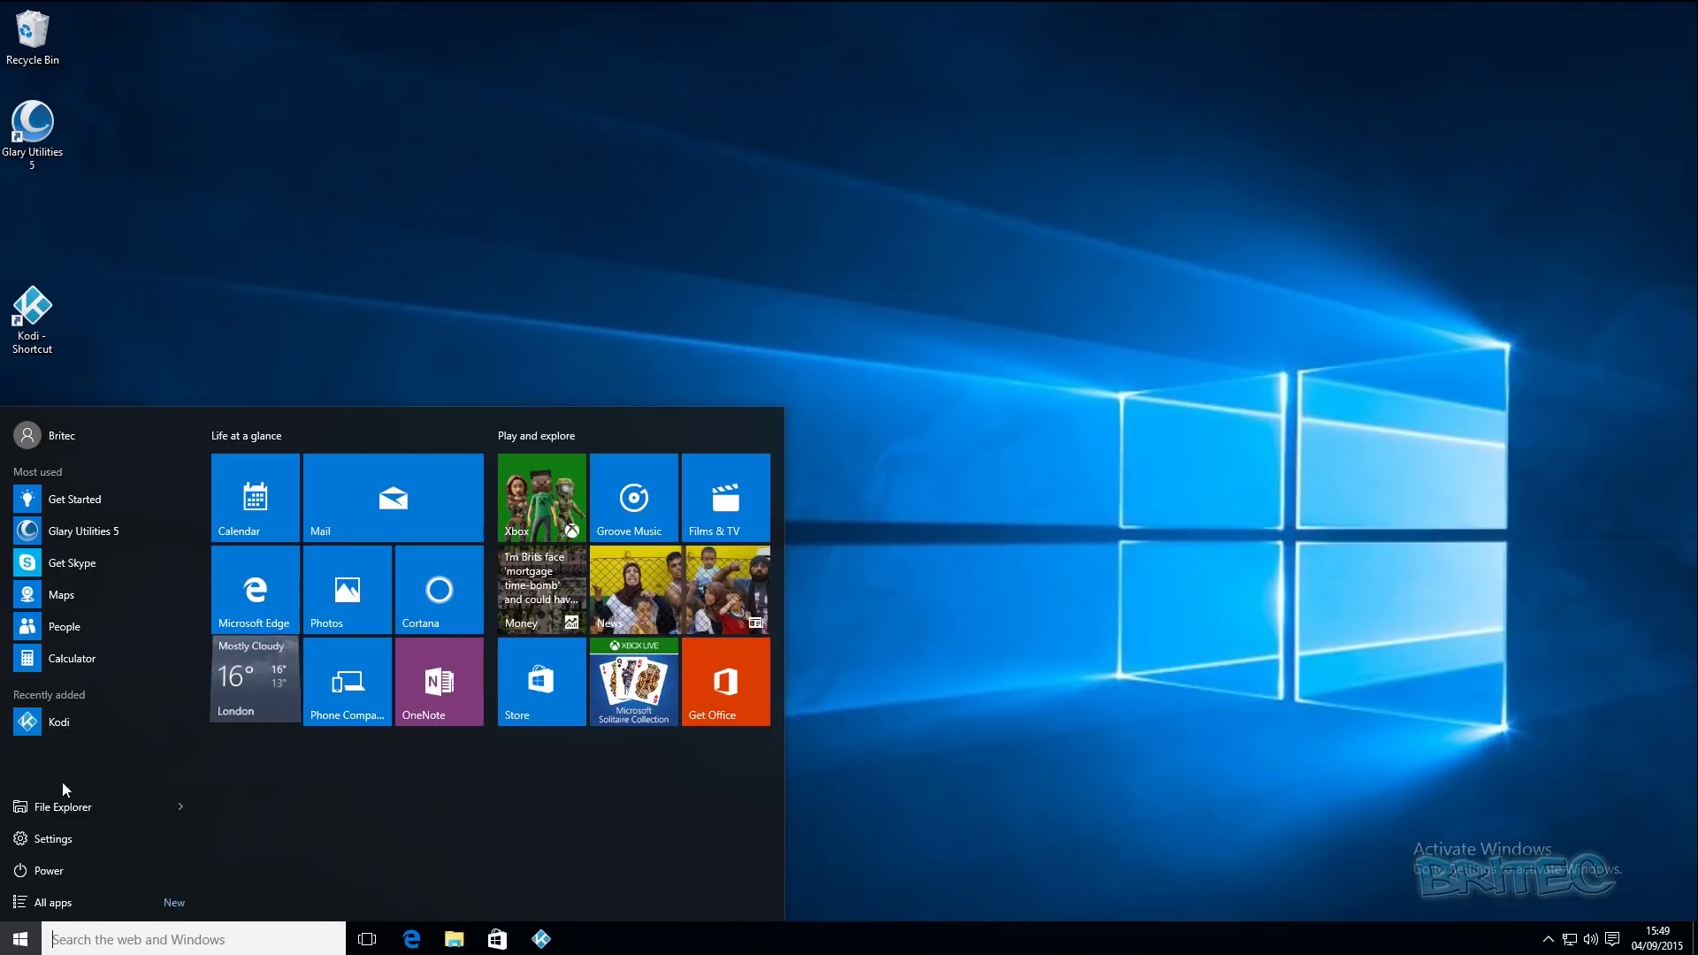
pyautogui.click(57, 810)
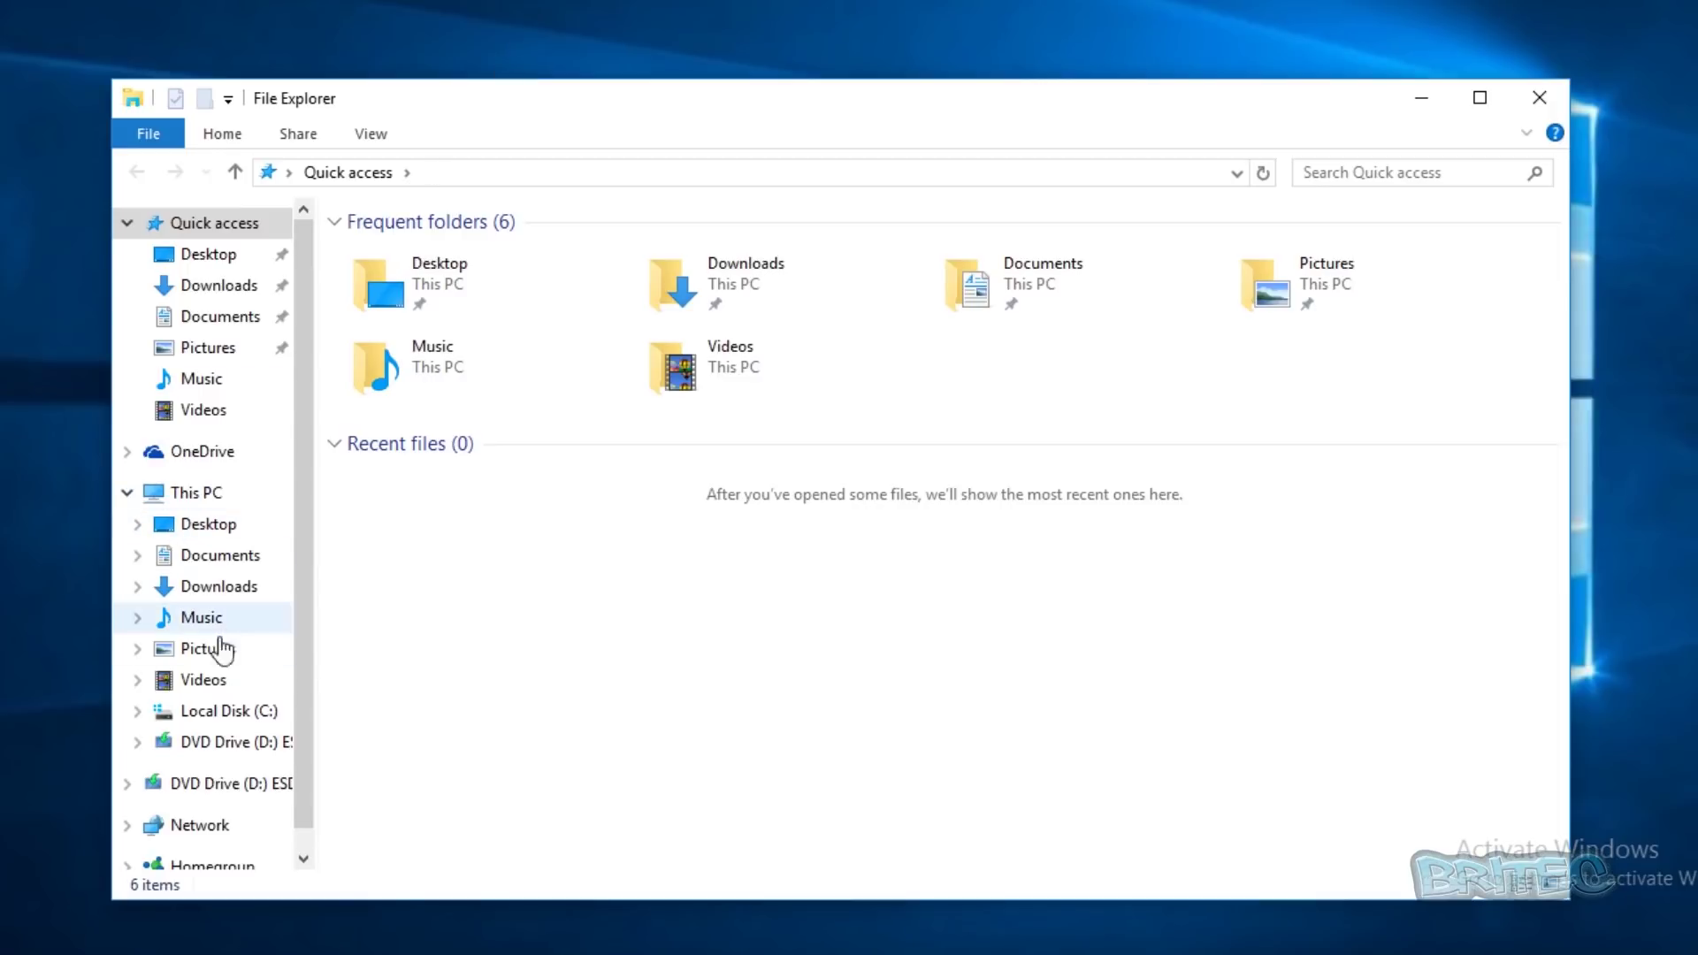
pyautogui.click(186, 493)
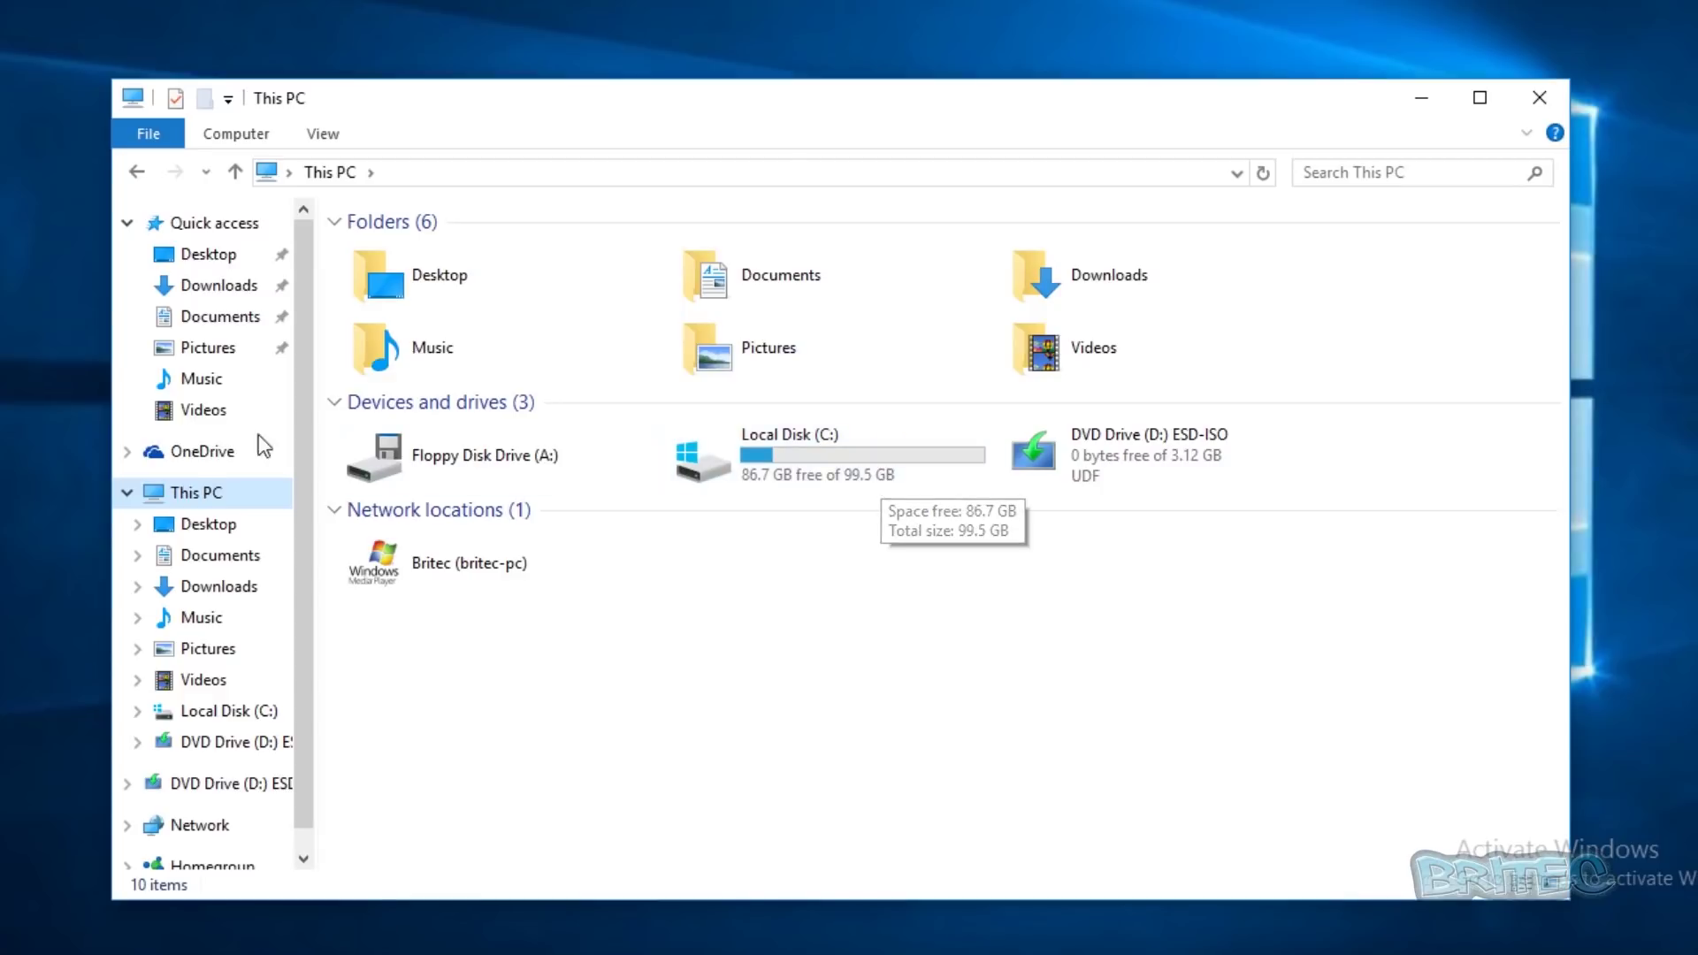
pyautogui.rightClick(208, 500)
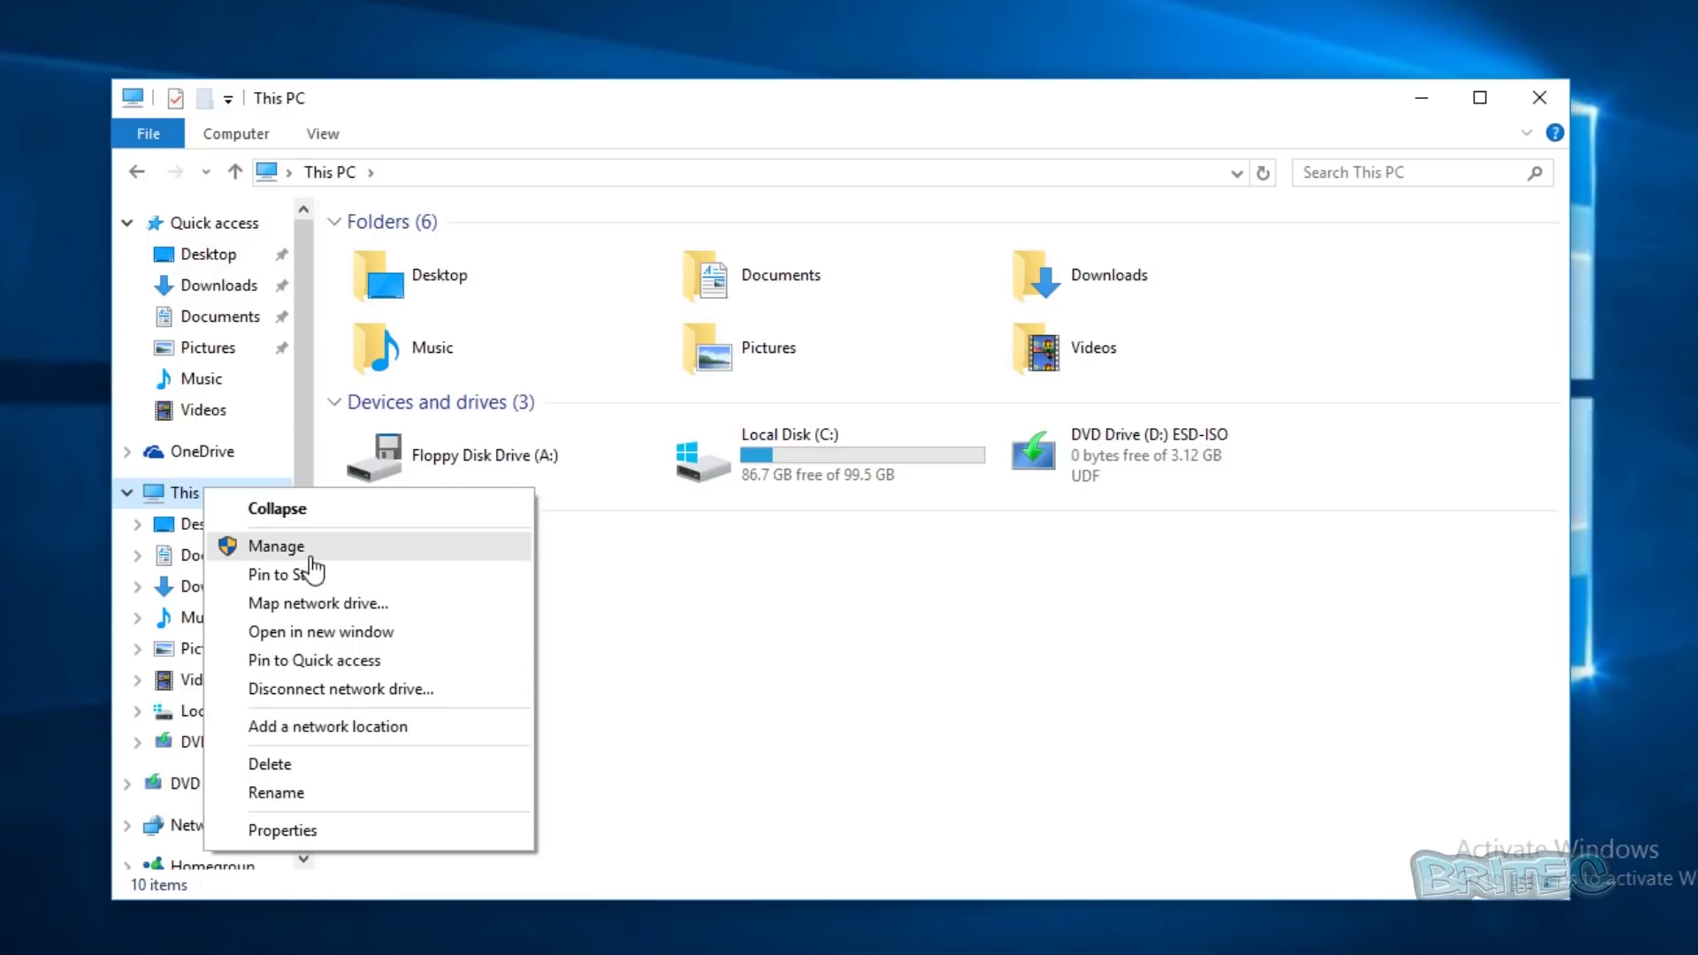
pyautogui.click(265, 548)
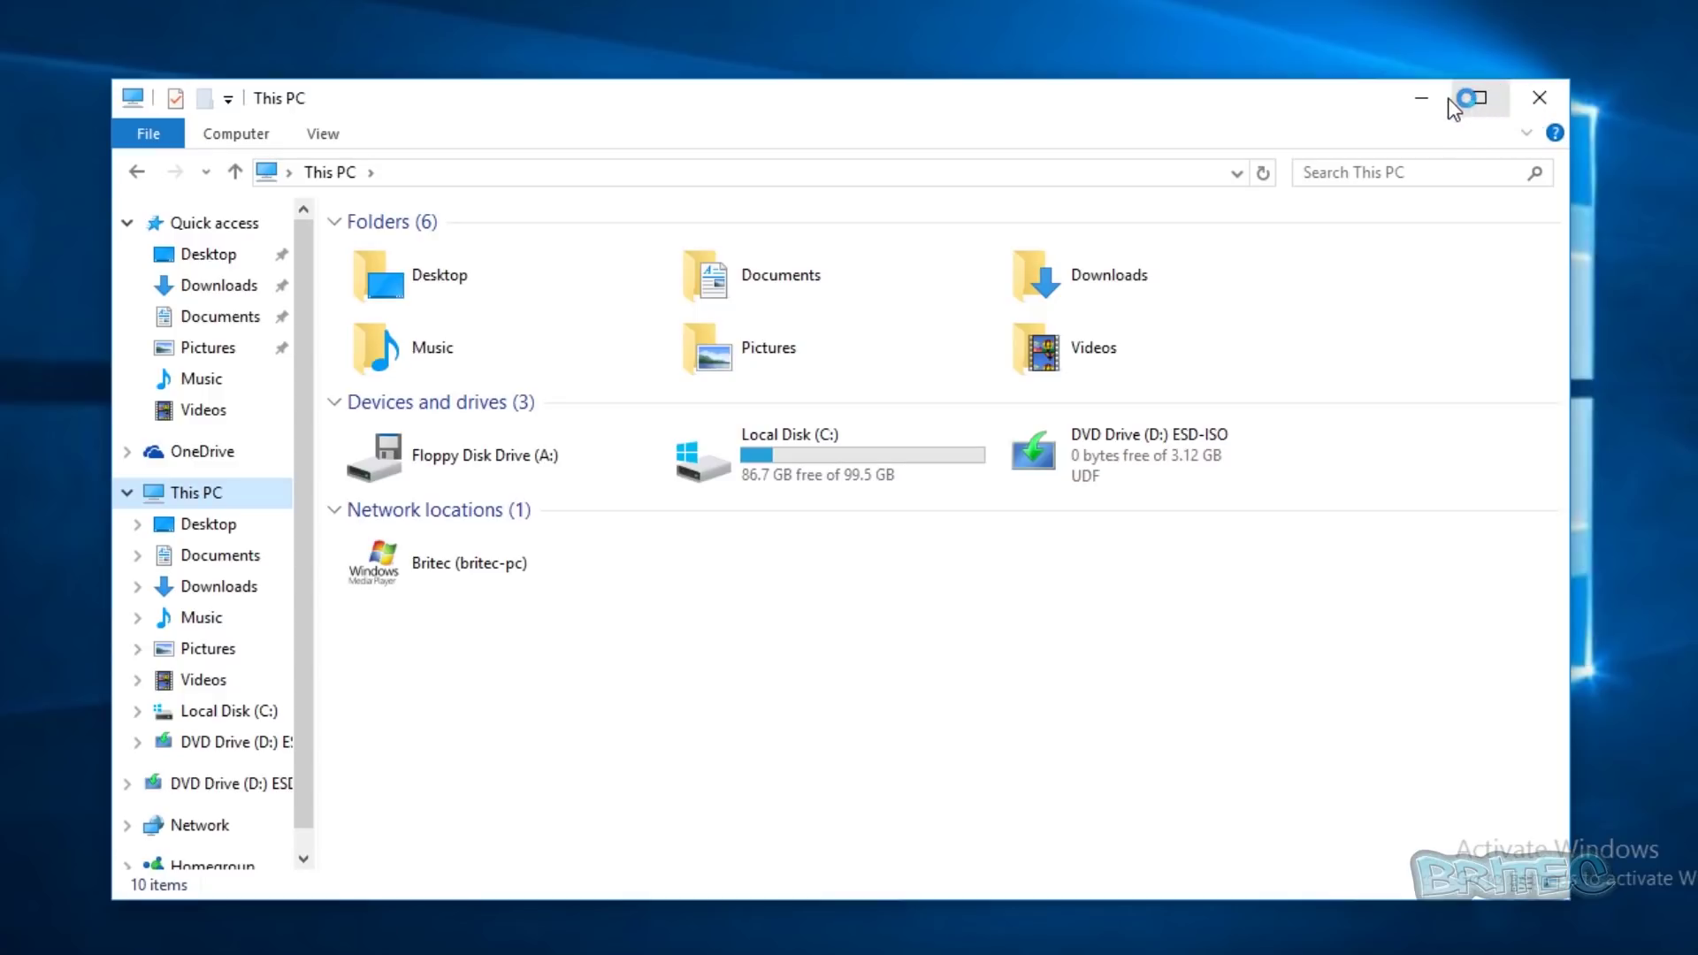
pyautogui.click(1423, 98)
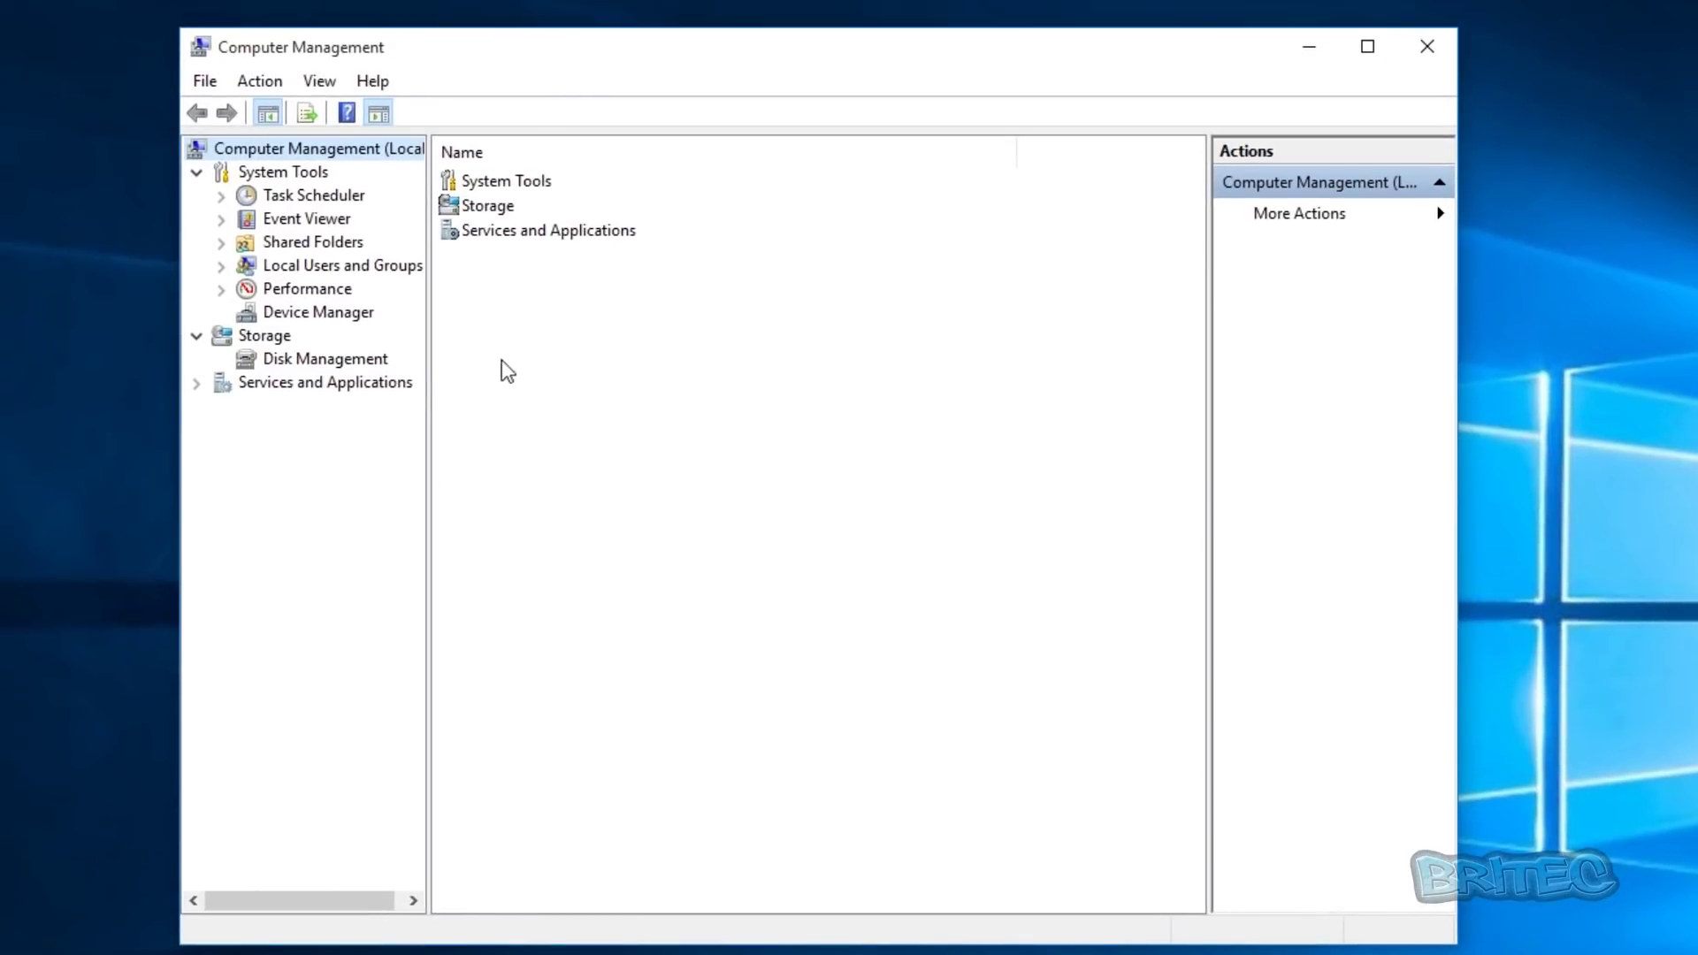
# - In Disk Management, shrink the C: volume by 20000 MB
pyautogui.click(313, 357)
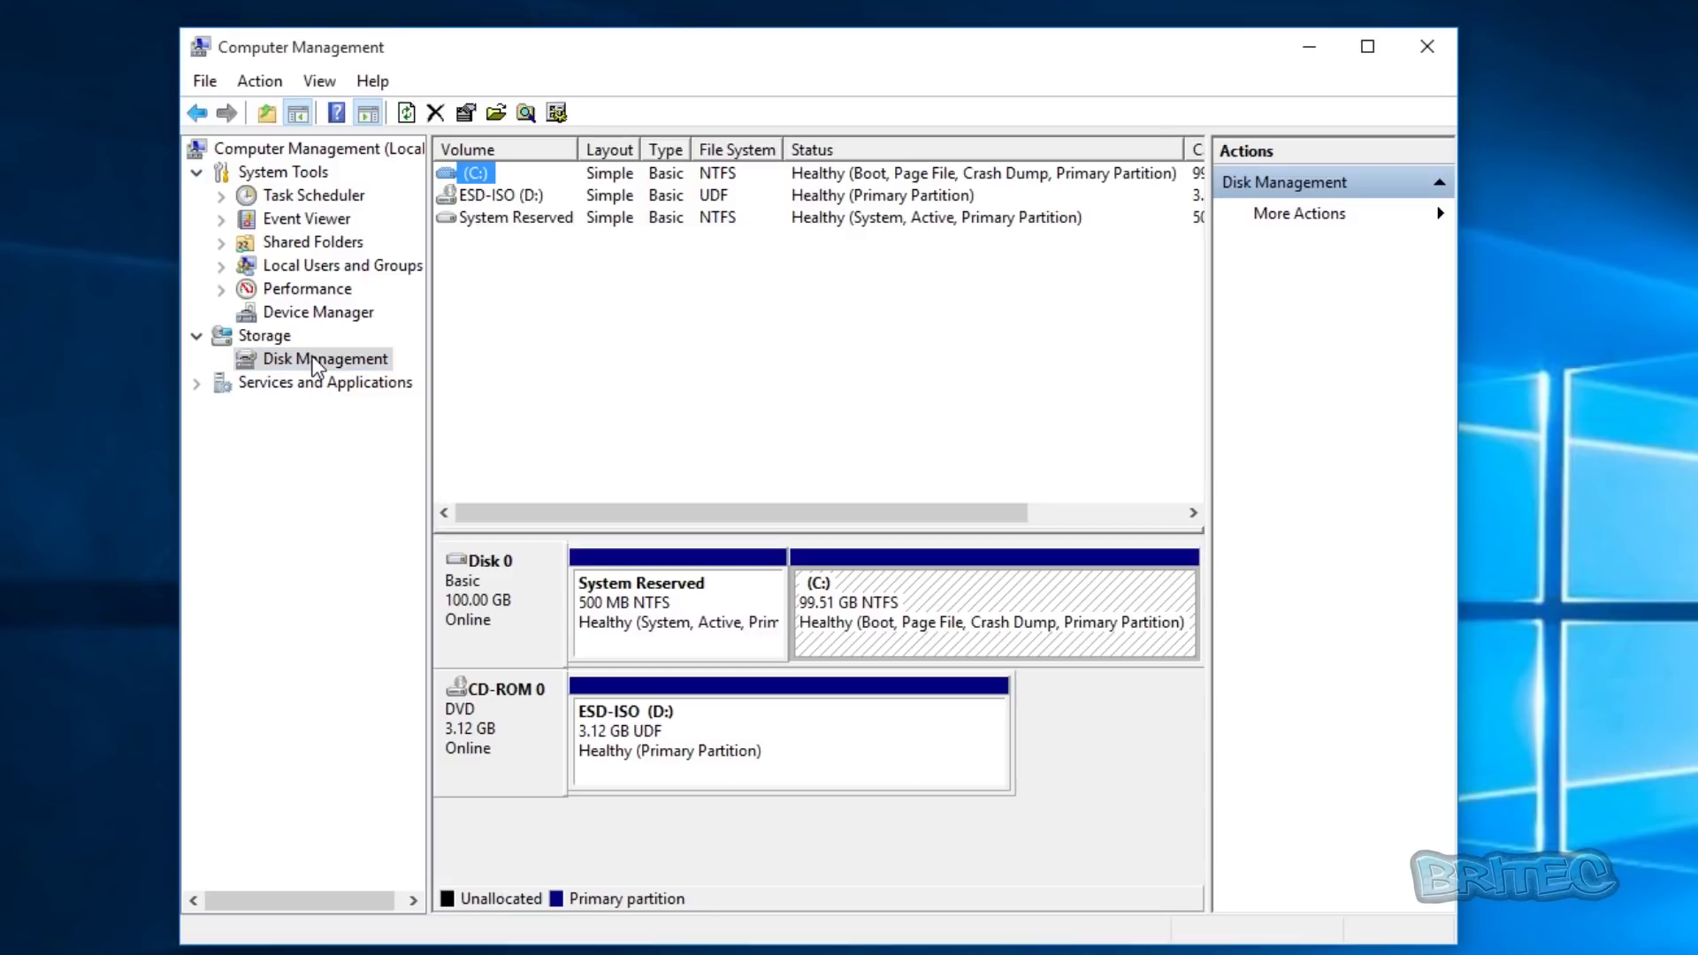
pyautogui.click(902, 624)
pyautogui.rightClick(941, 605)
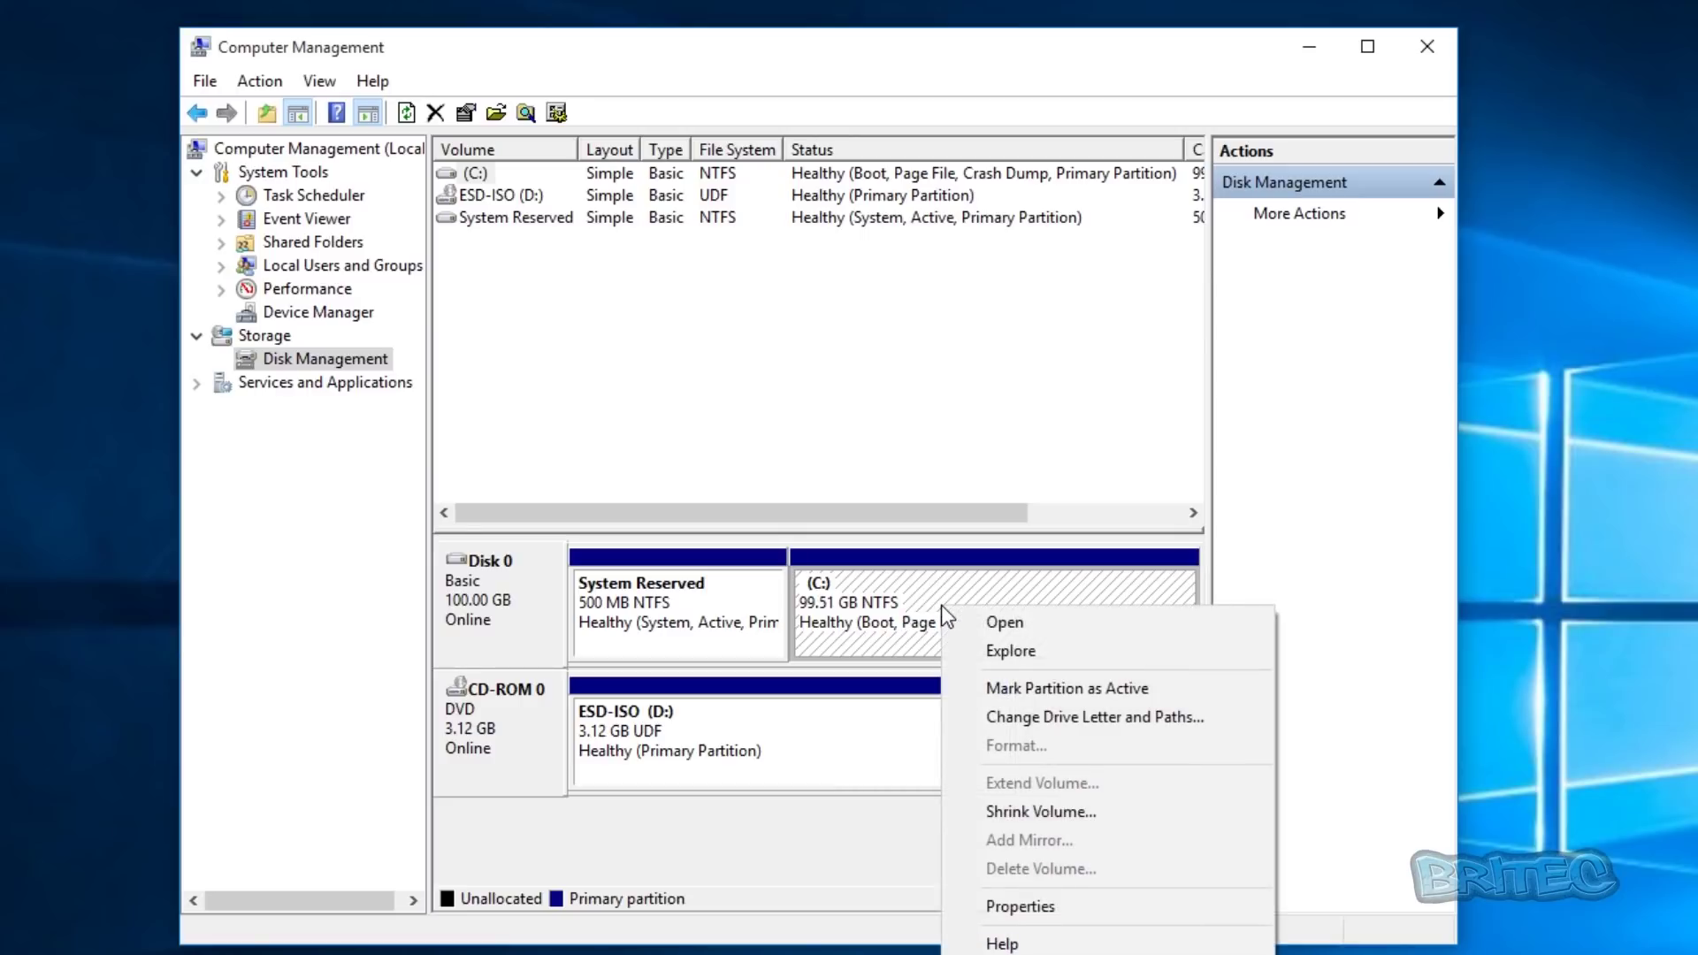
pyautogui.click(1081, 812)
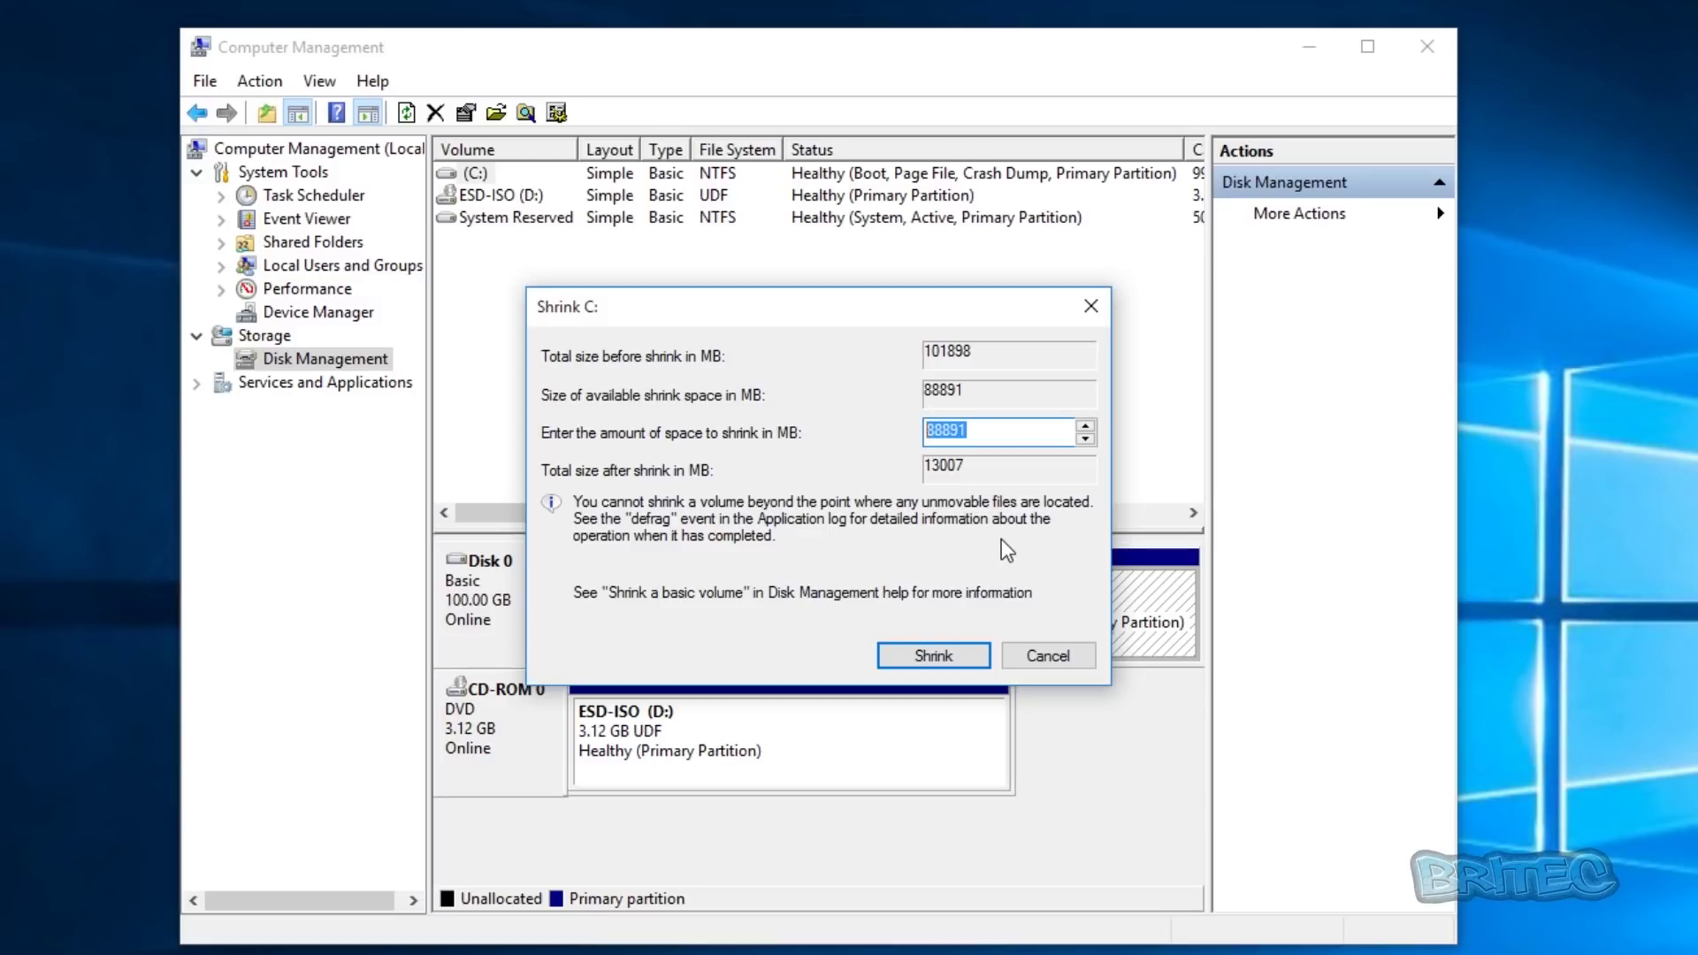
pyautogui.write('20000')
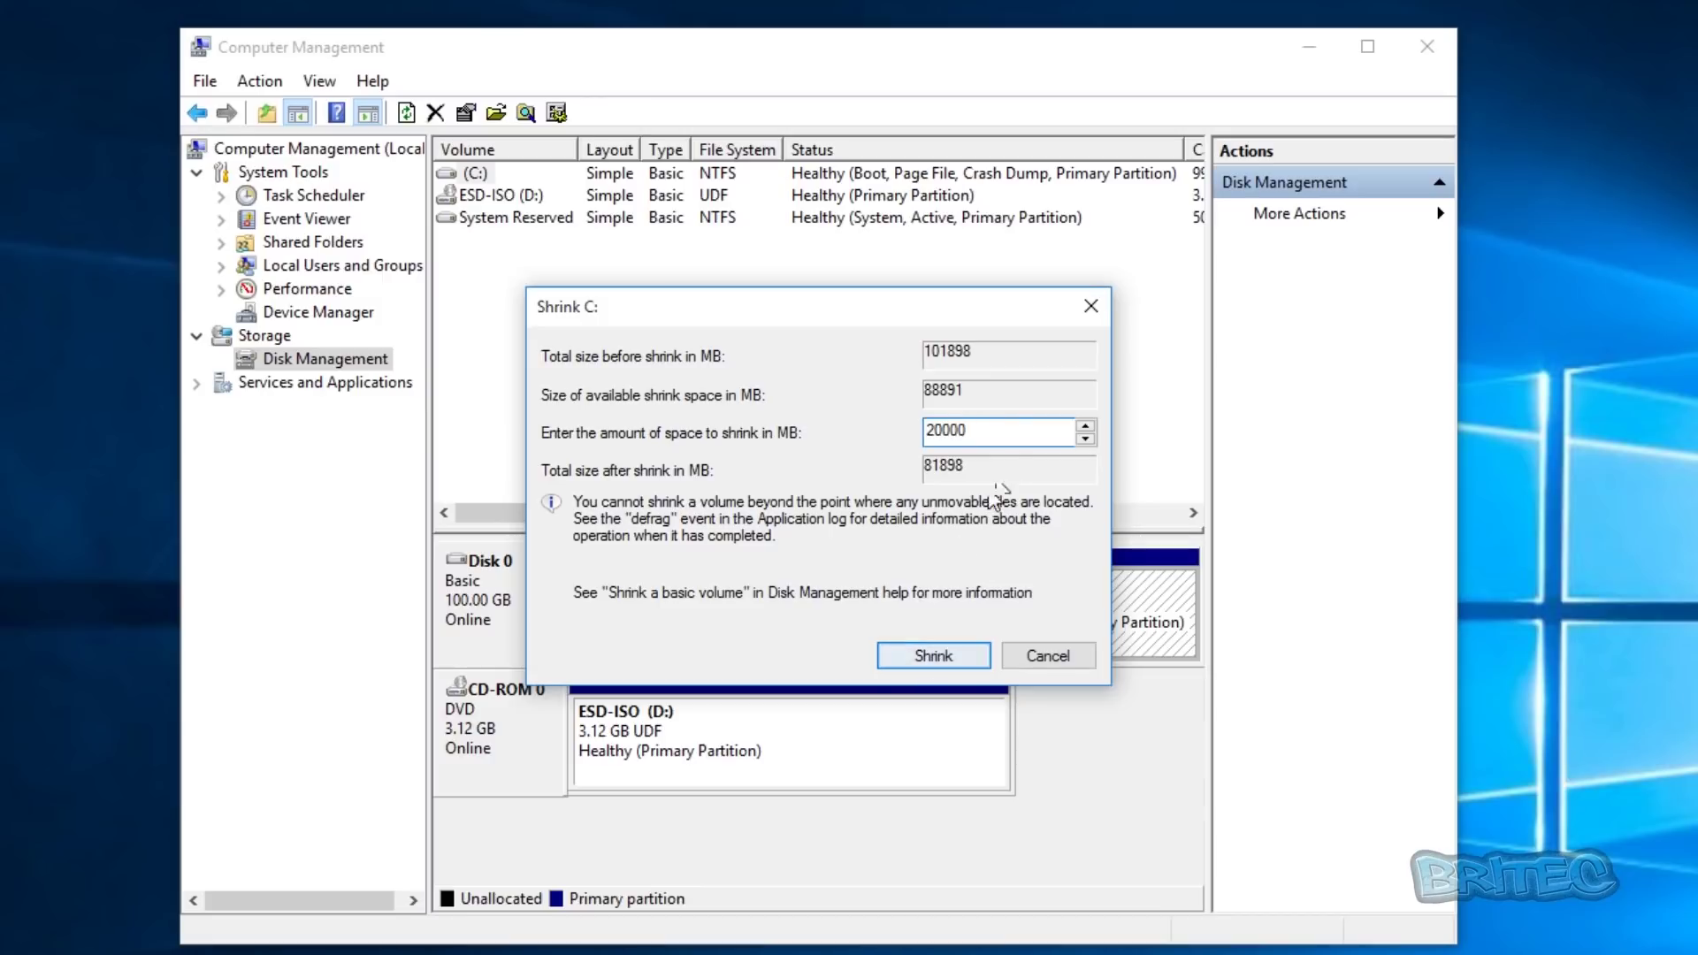
pyautogui.click(932, 658)
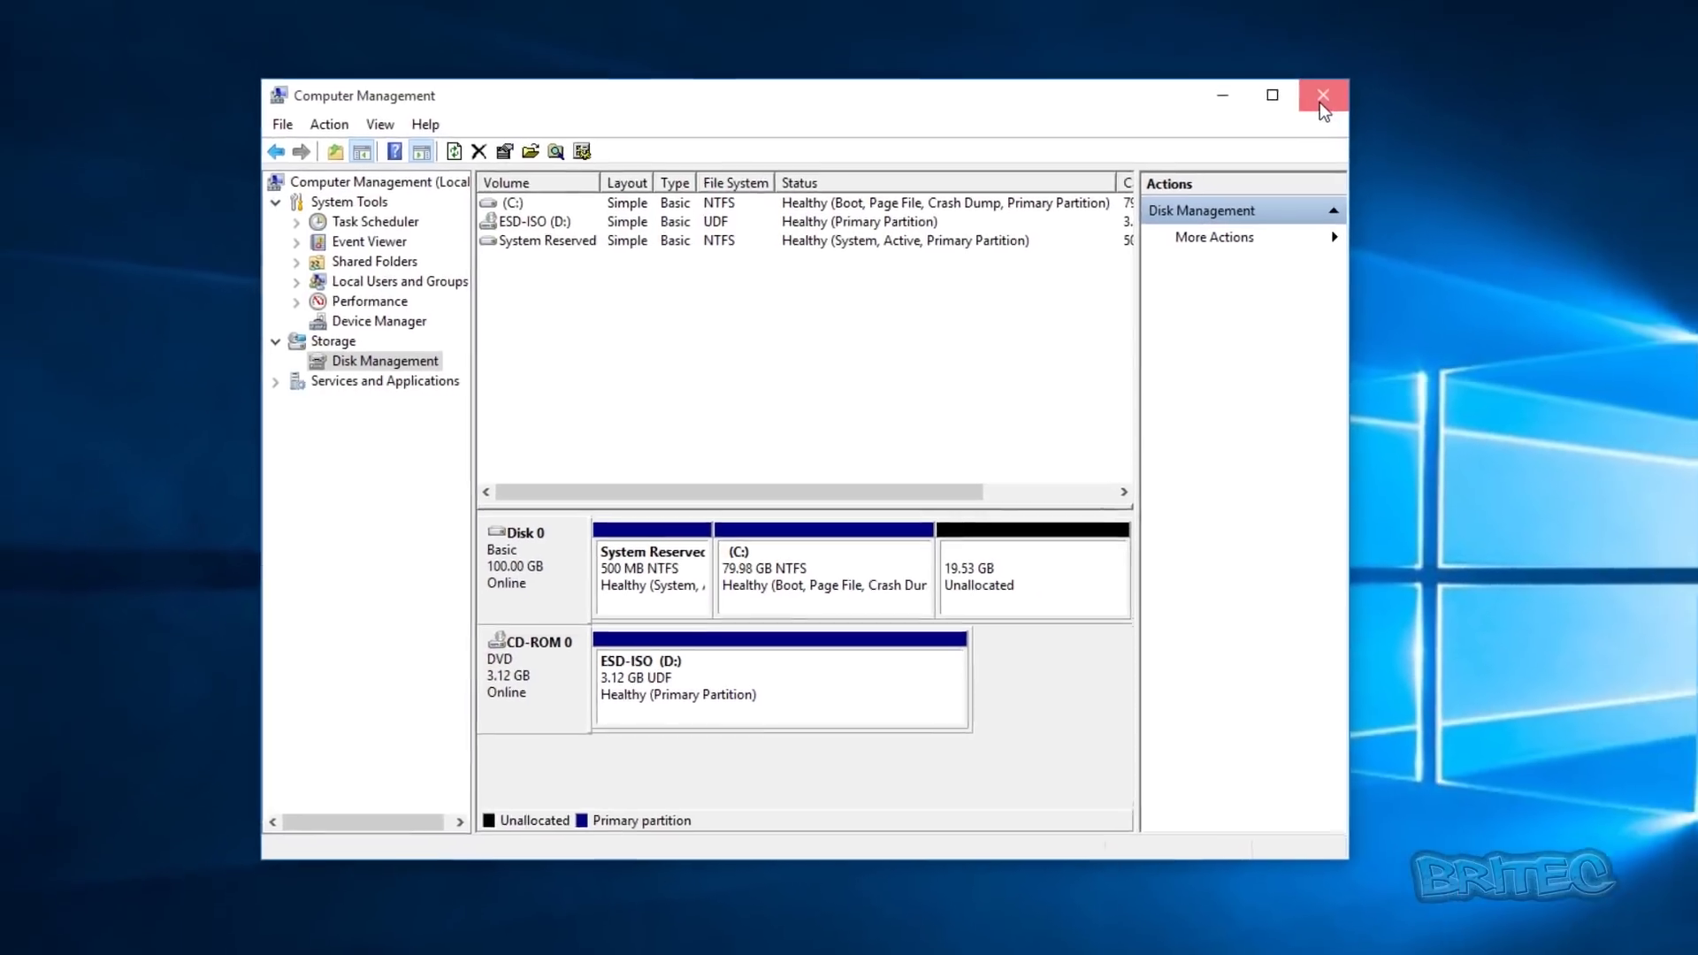
# - Close Computer Management and restart Windows from the Start menu power options
pyautogui.click(1424, 54)
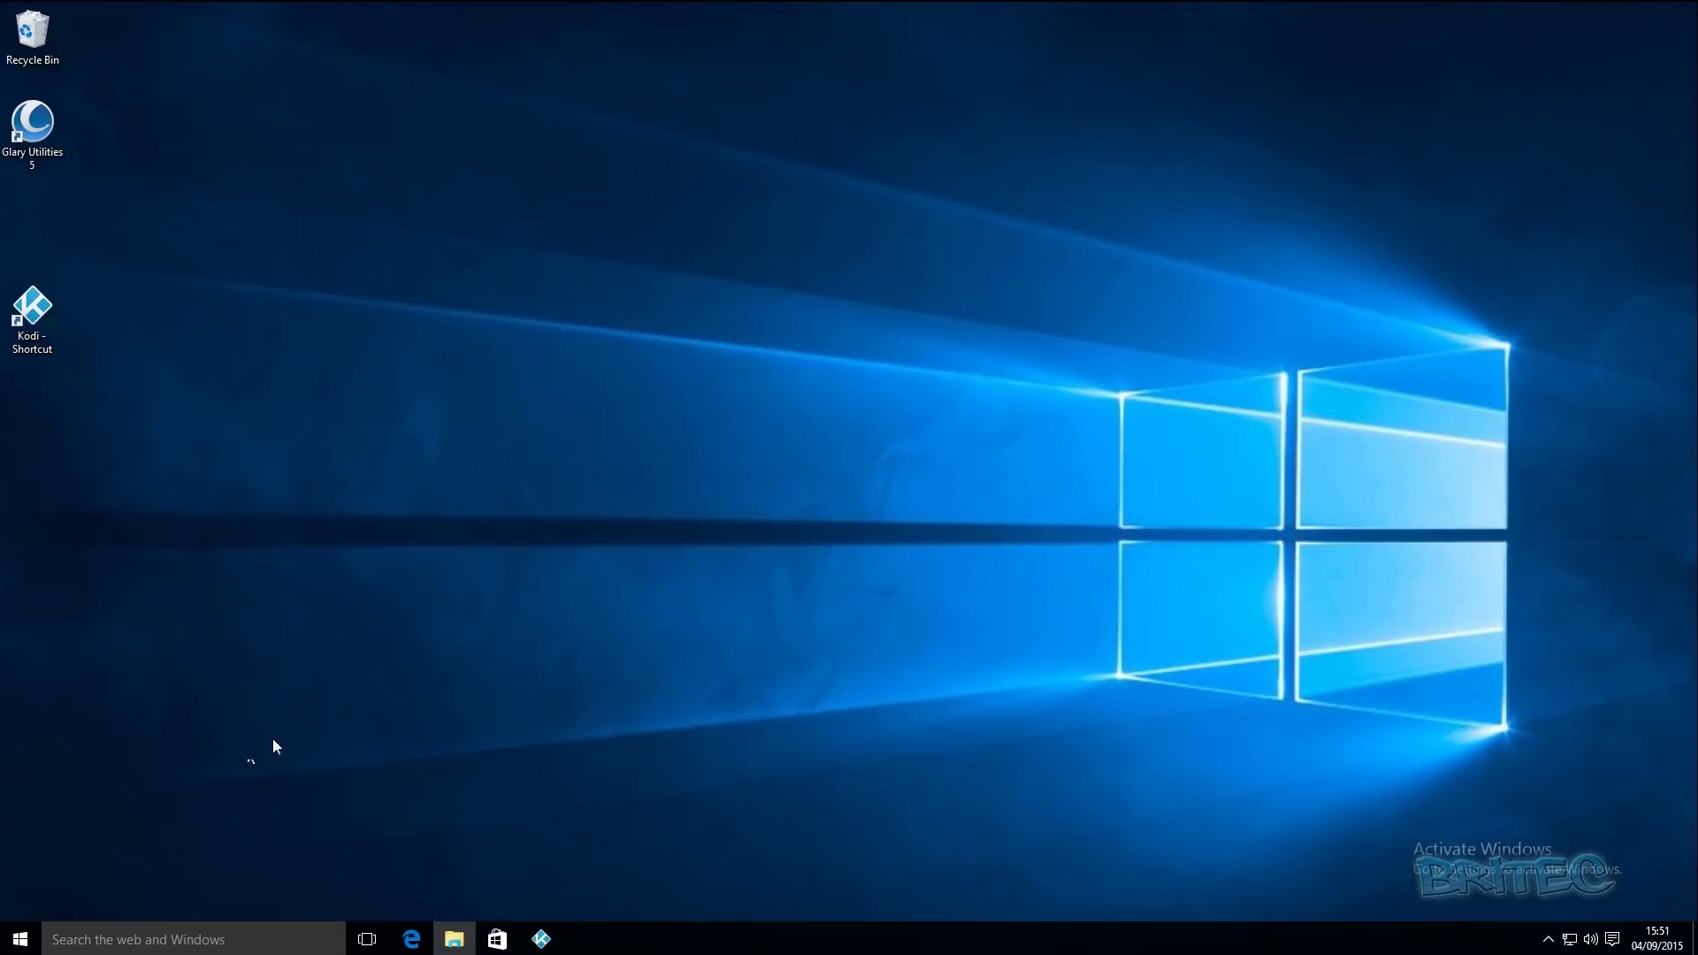
pyautogui.click(21, 943)
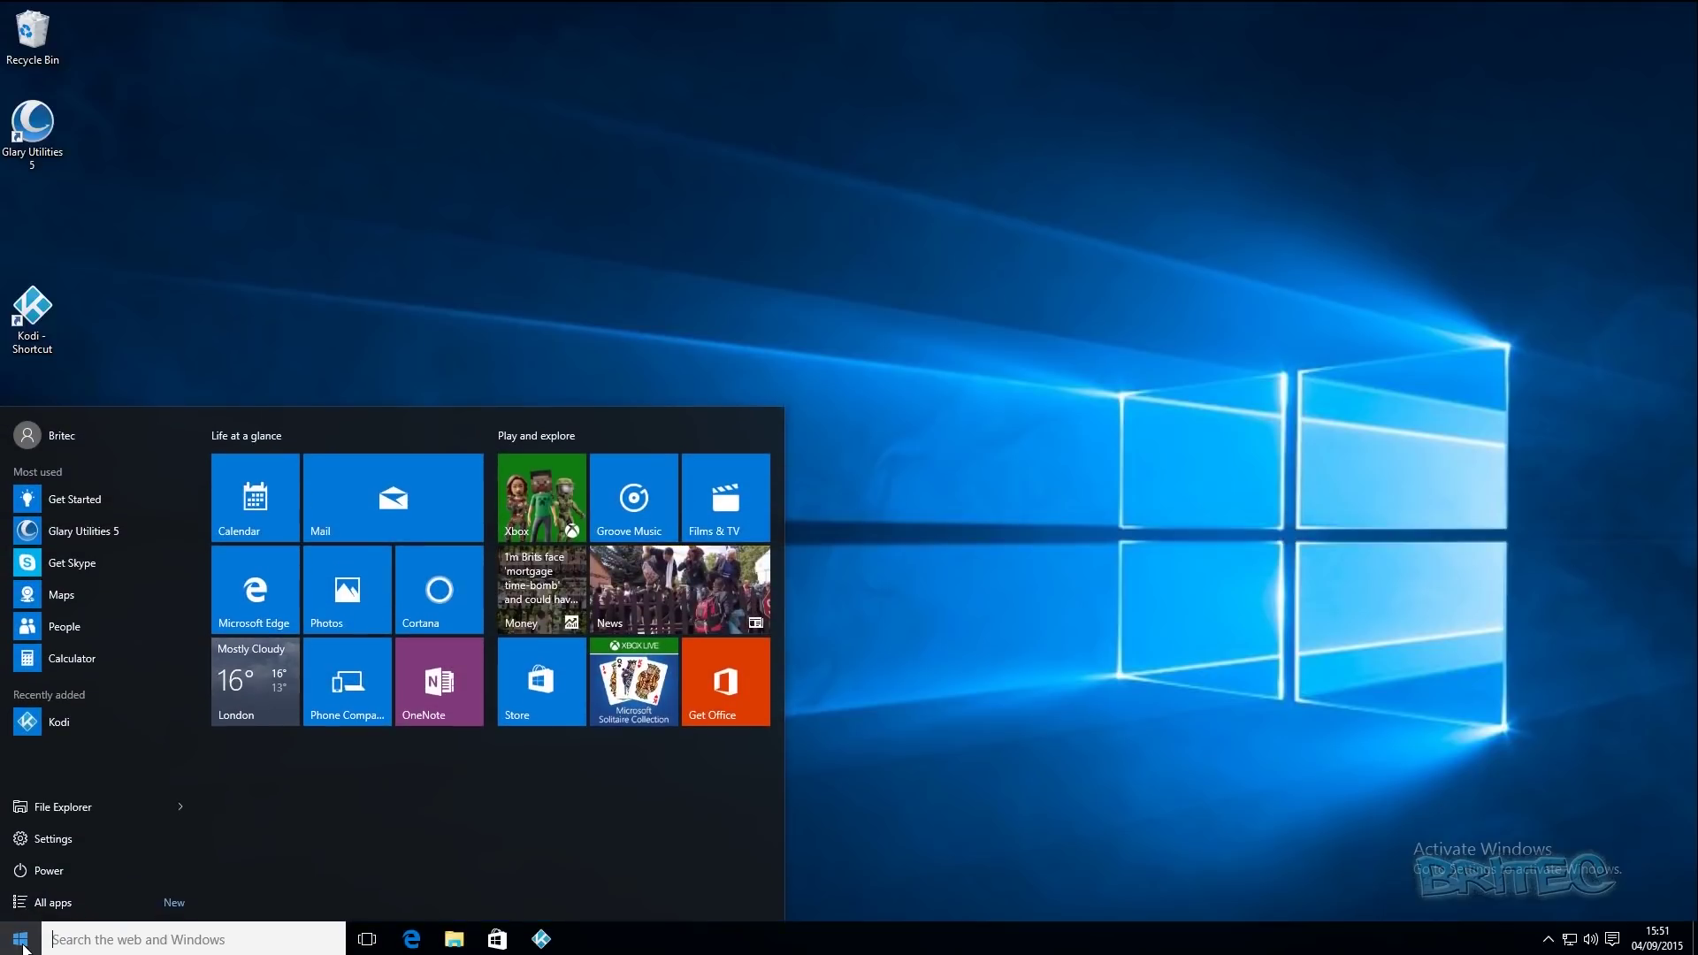
pyautogui.click(69, 868)
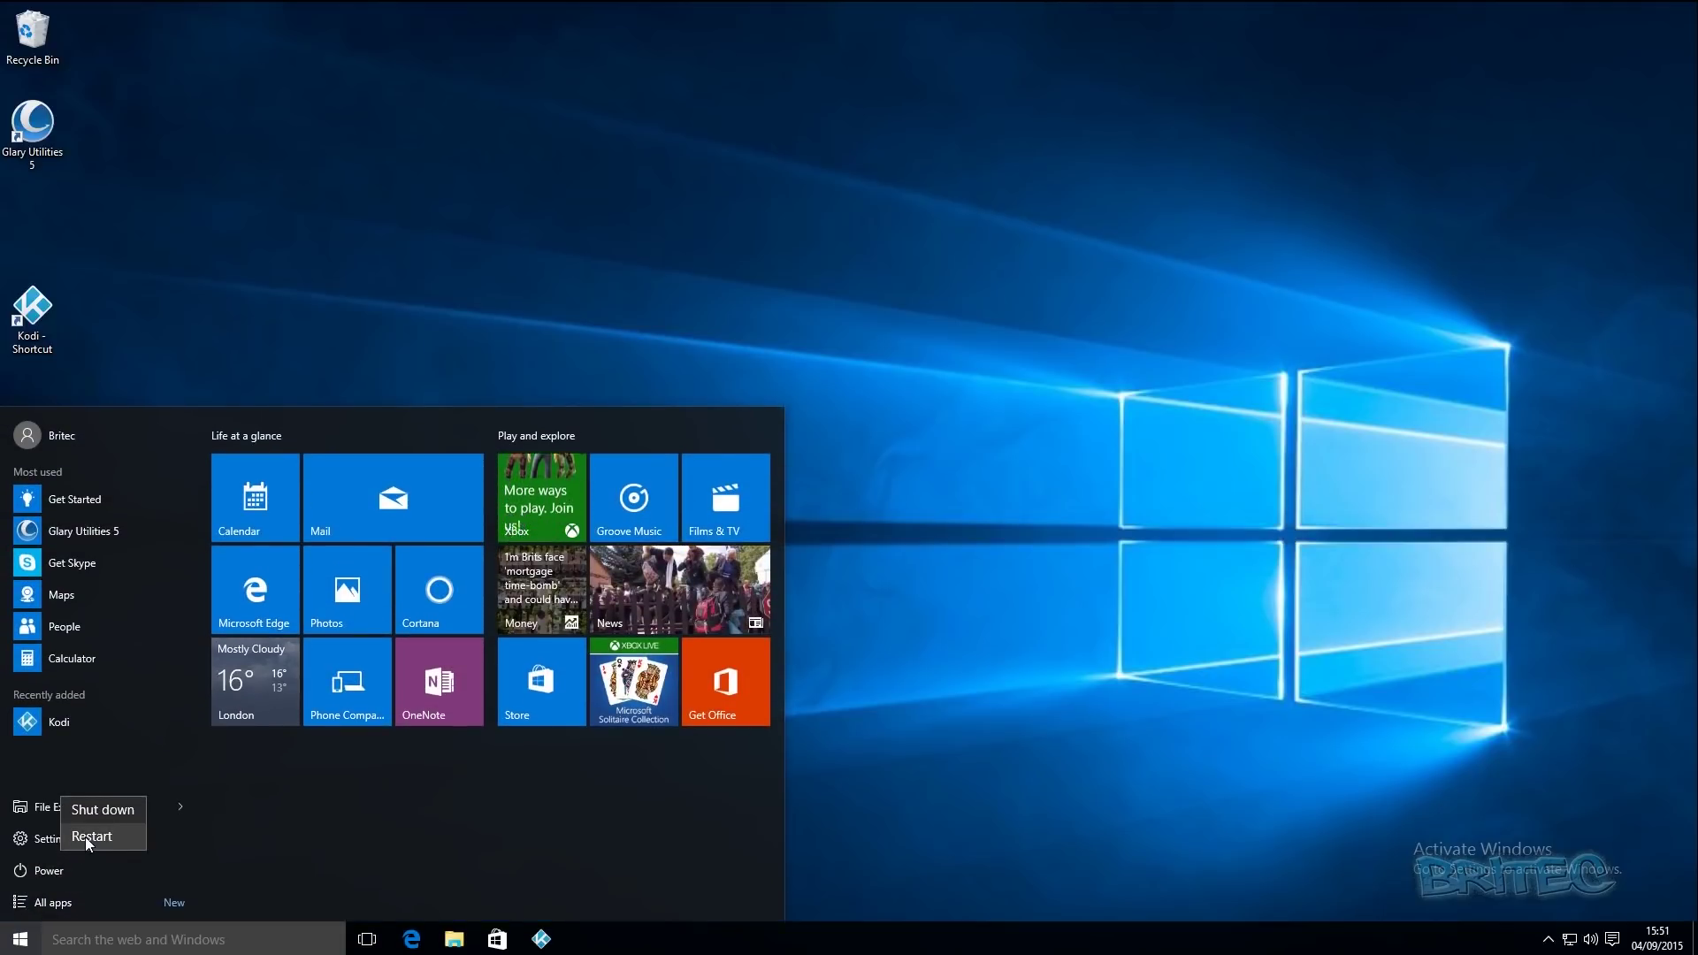
pyautogui.click(86, 835)
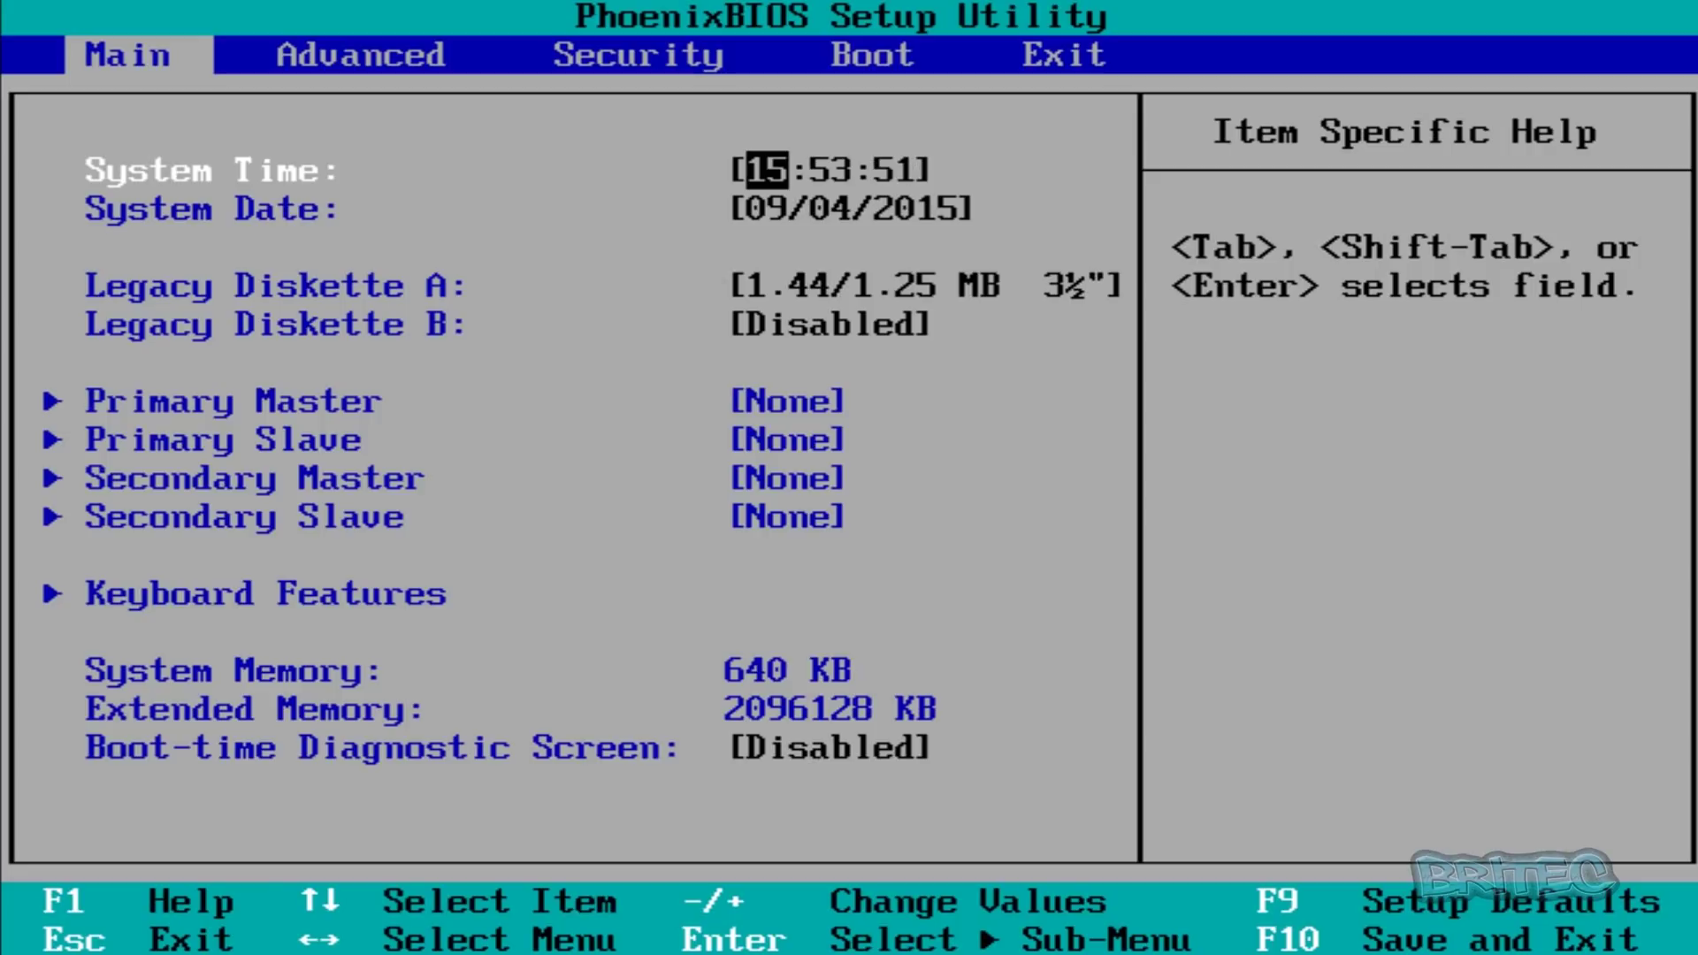
# - On the Boot page, move CD-ROM Drive to the top of the boot order and save with F10
pyautogui.press('Right')
pyautogui.press('Right')
pyautogui.press('Right')
pyautogui.press('Left')
pyautogui.press('Right')
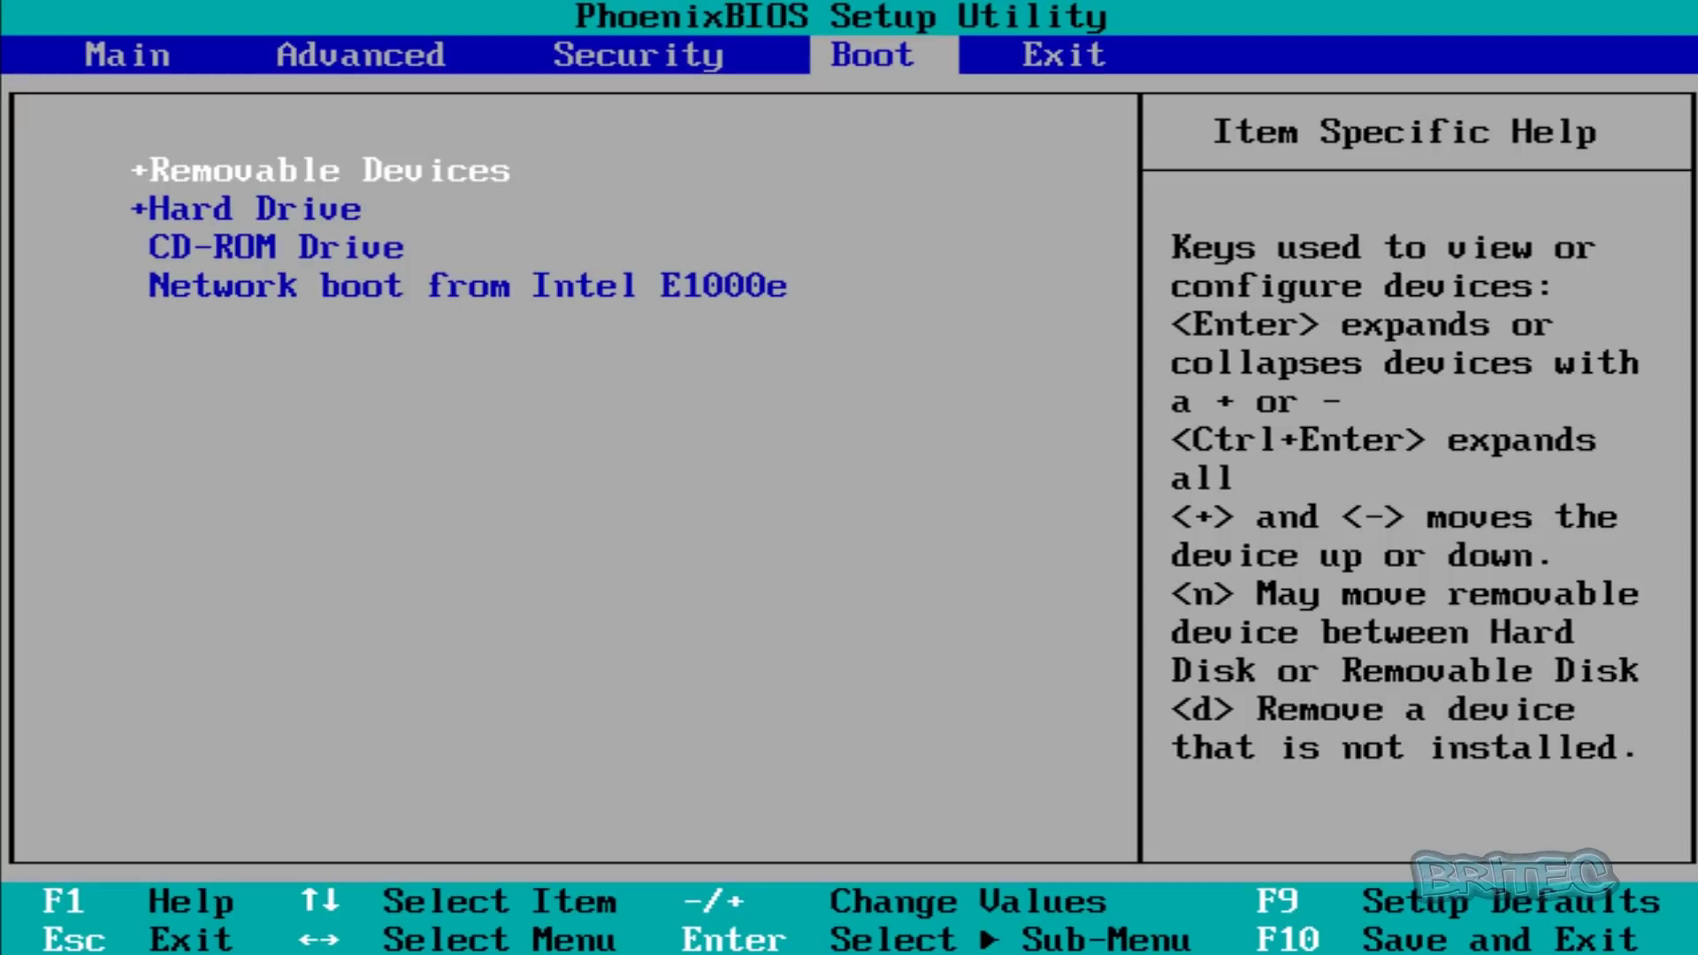
pyautogui.press('Down')
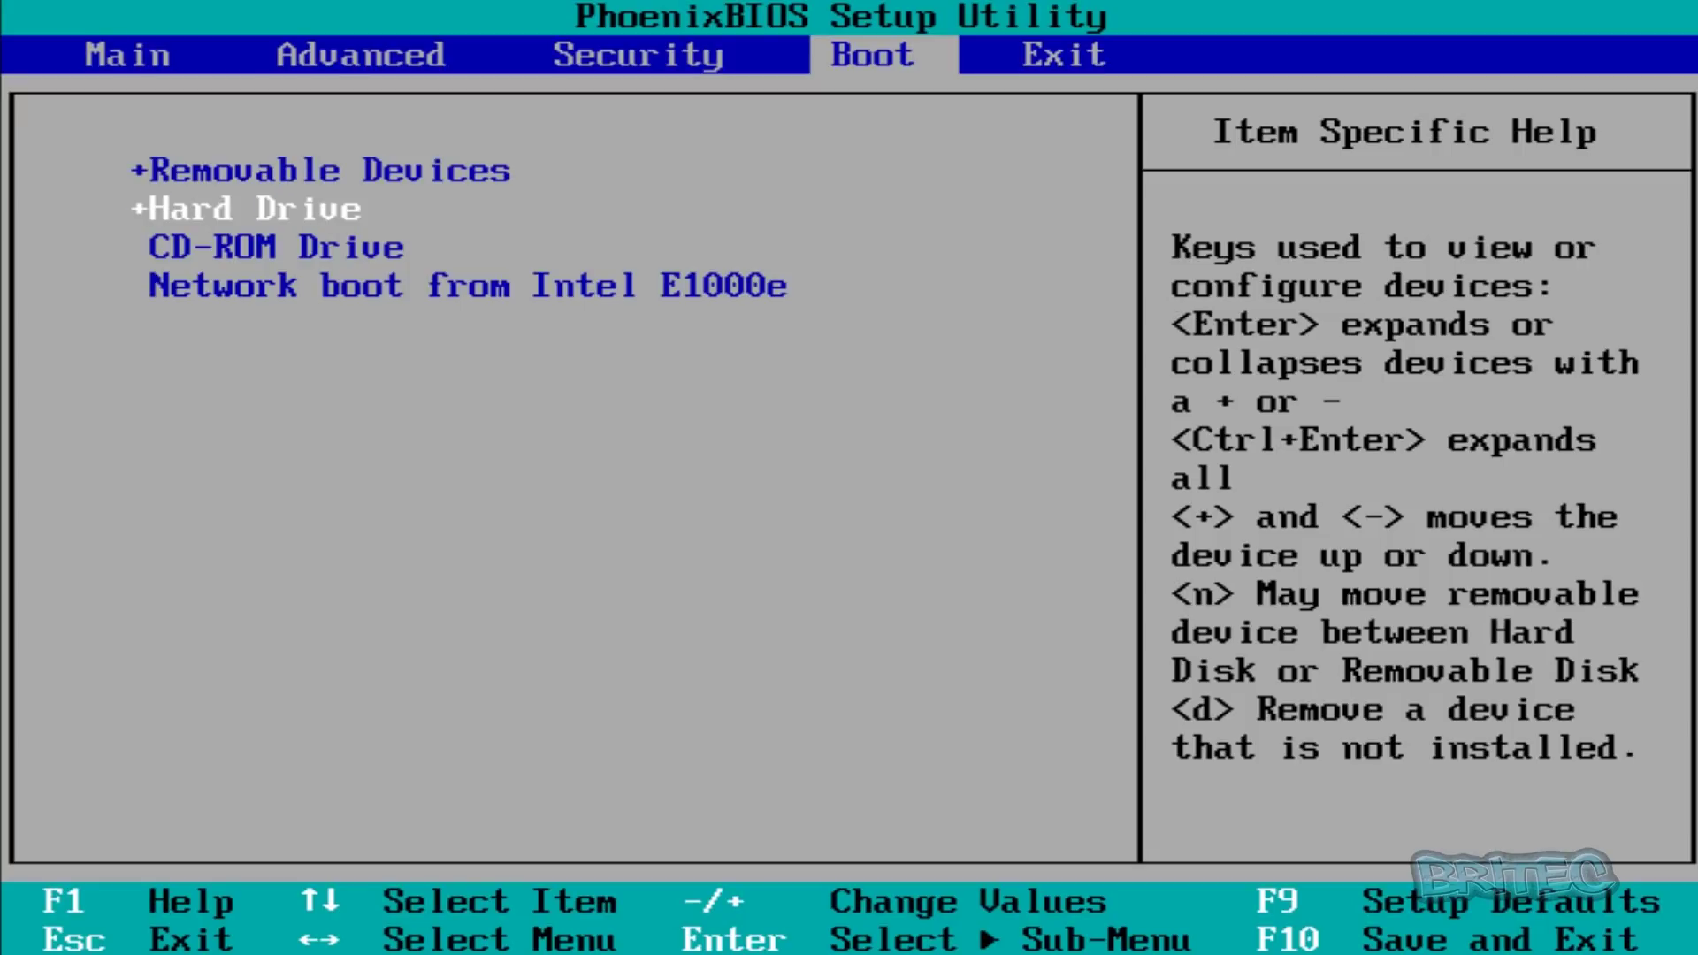
pyautogui.press('Down')
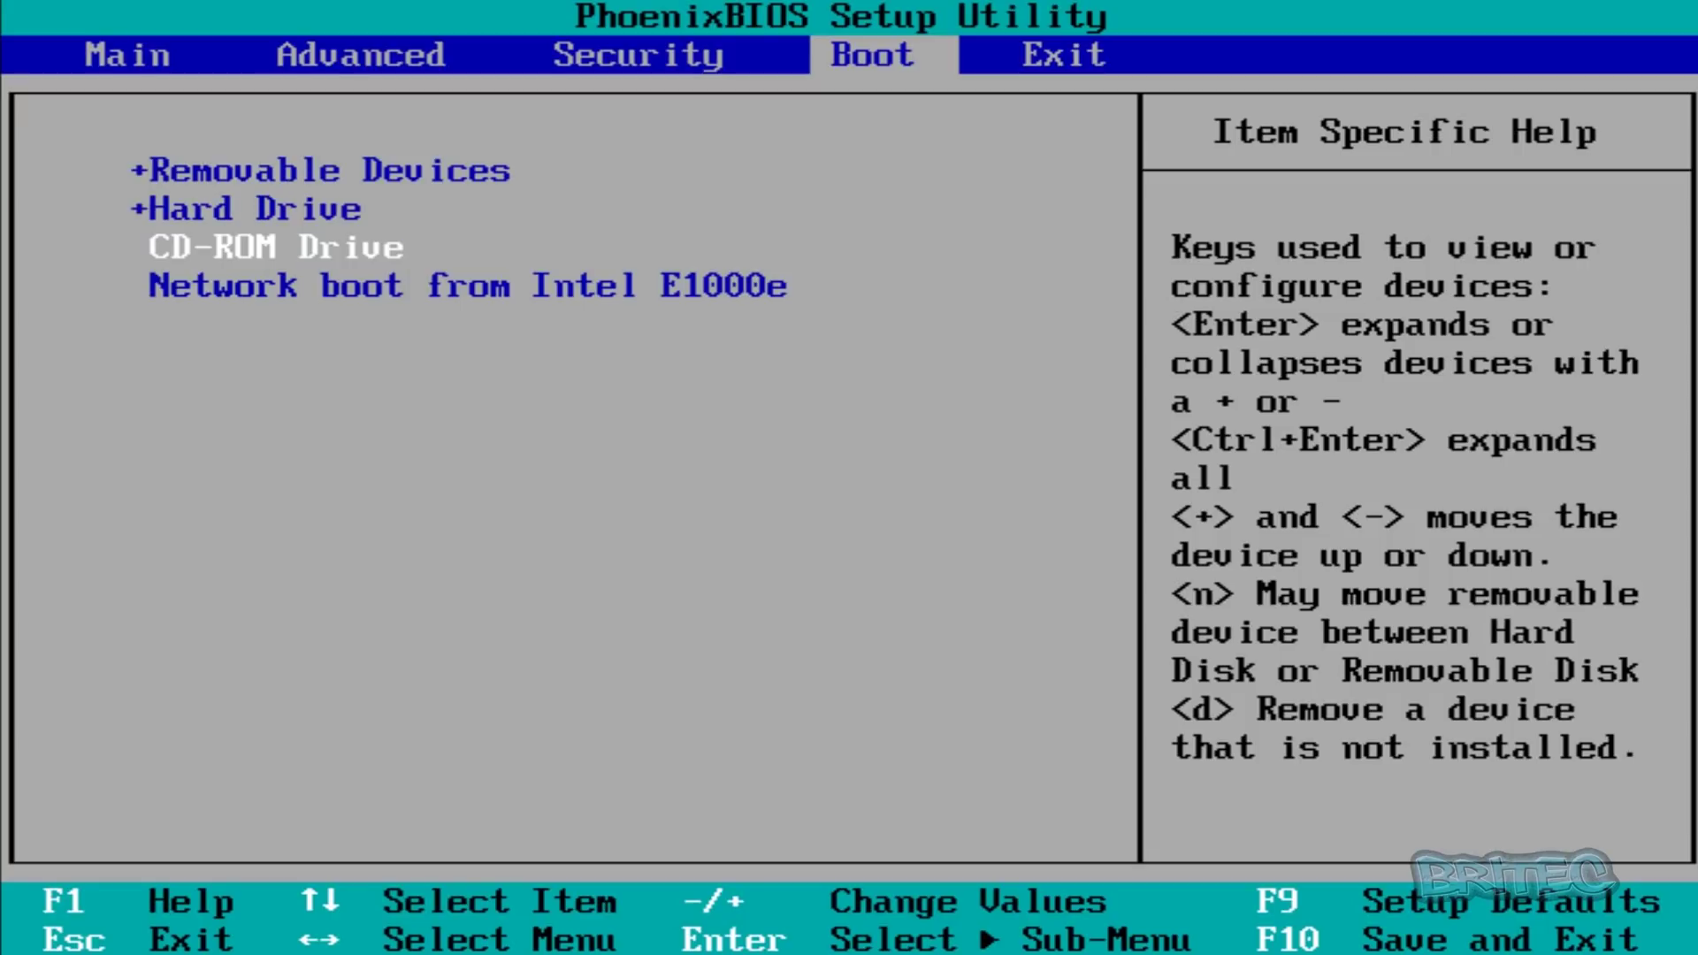
pyautogui.press('Up')
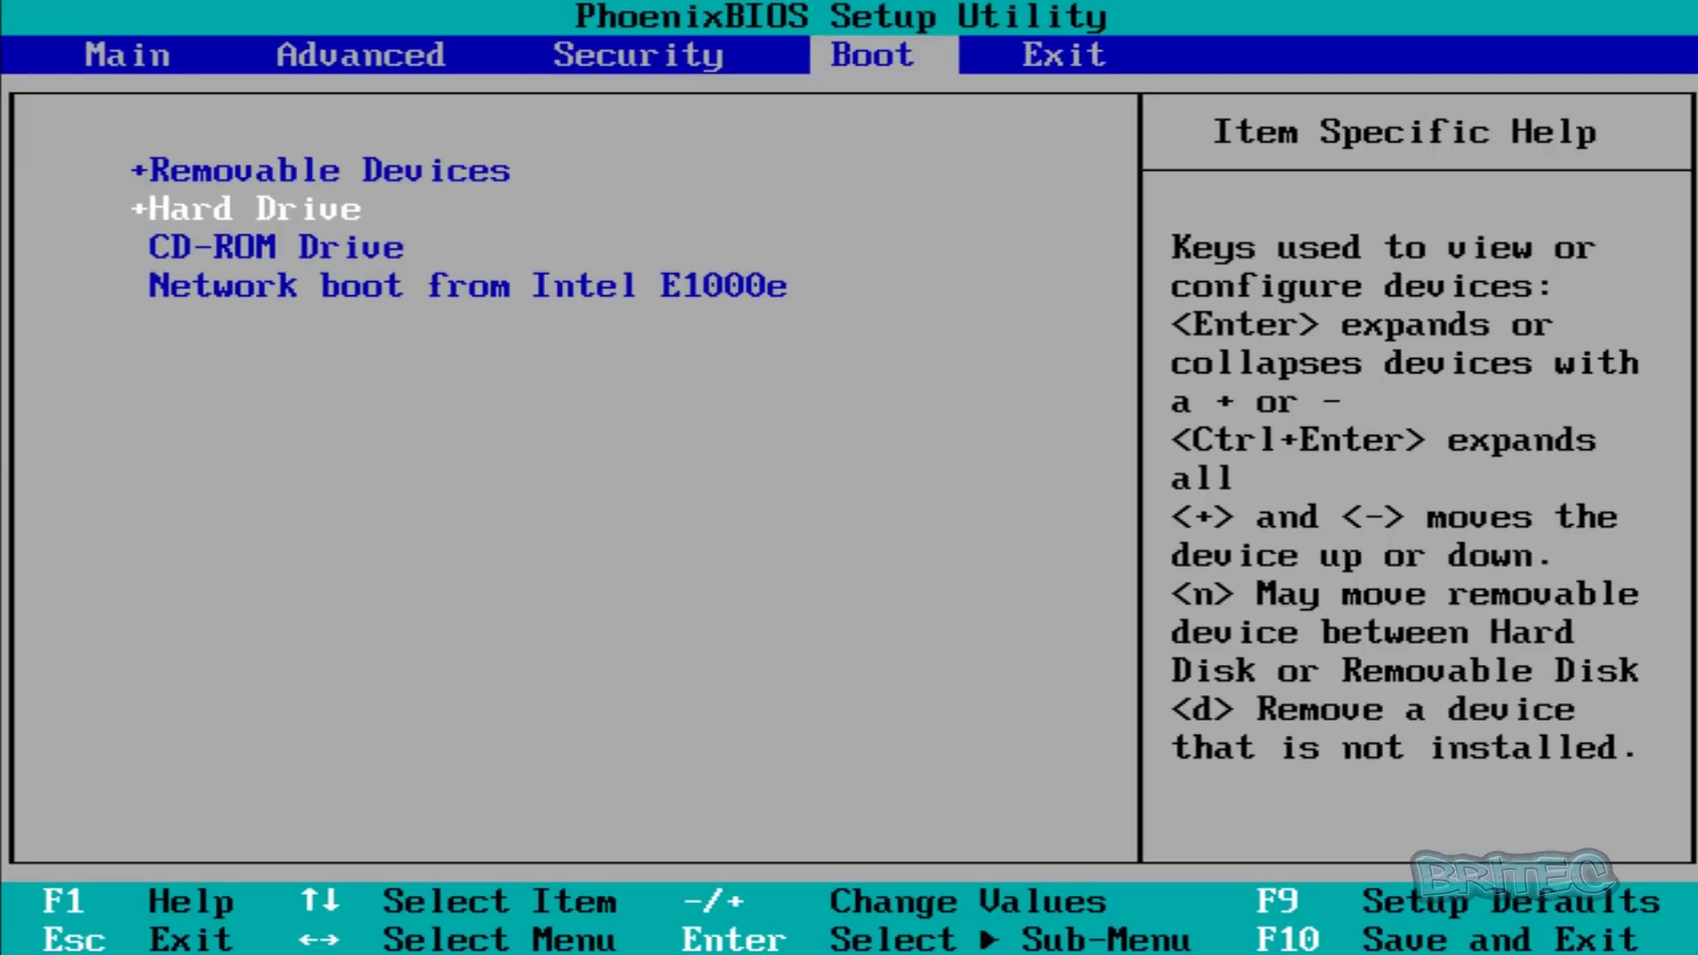
pyautogui.press('Up')
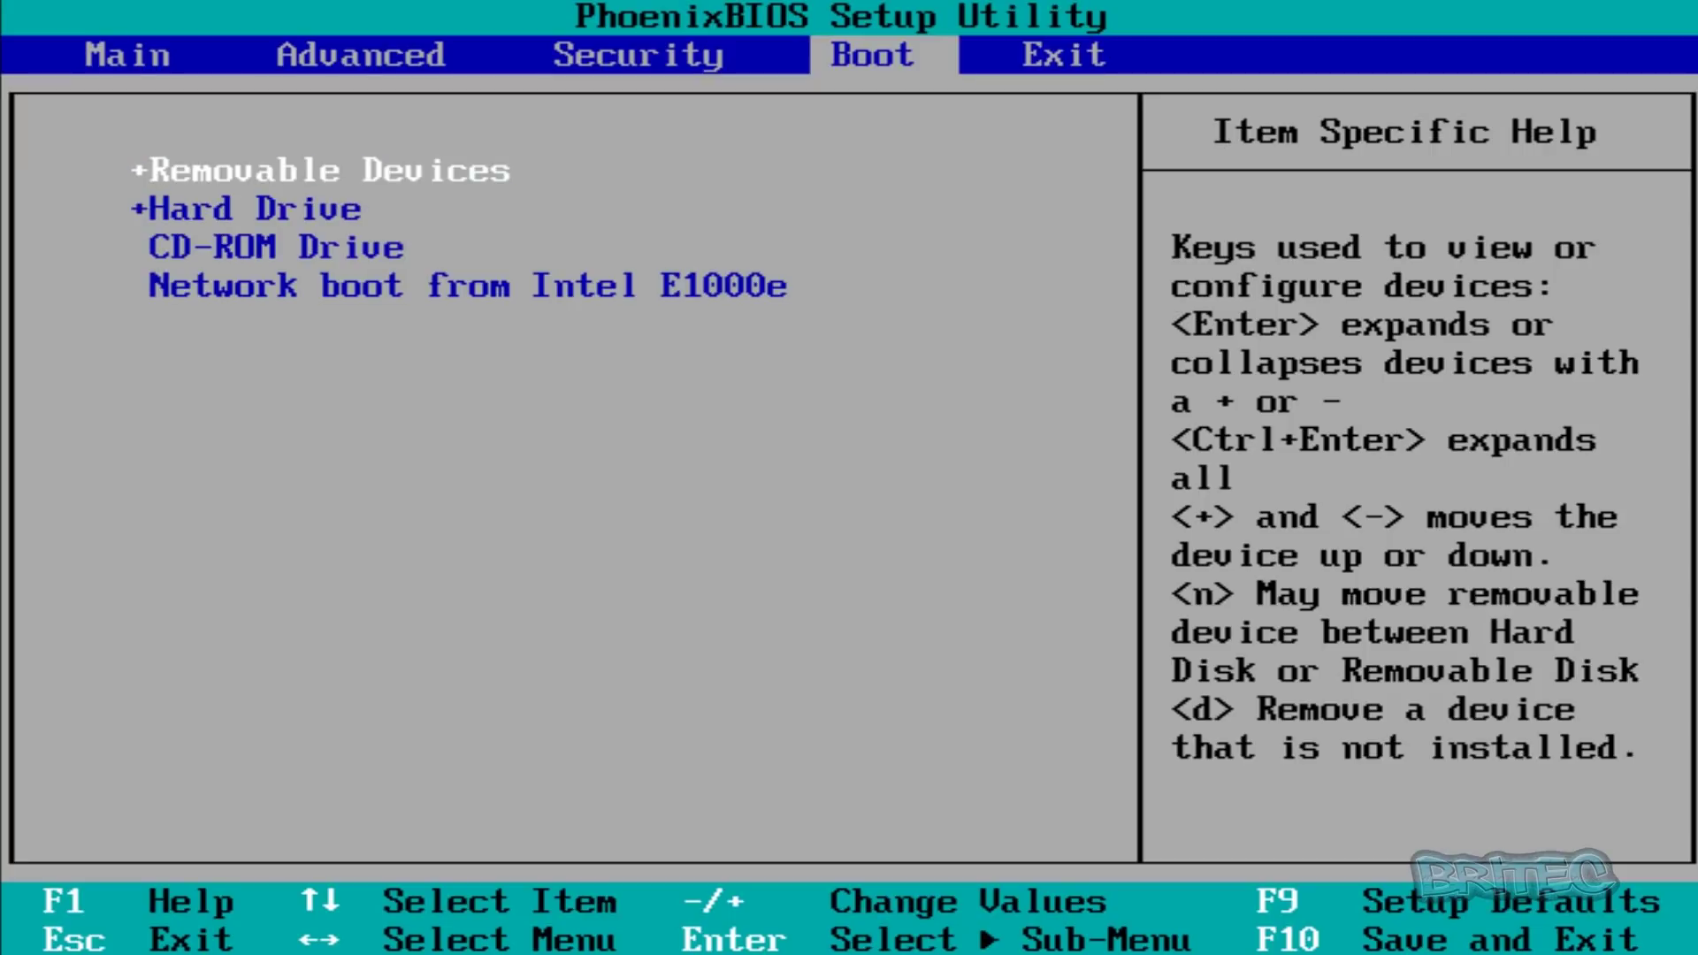
pyautogui.press('Down')
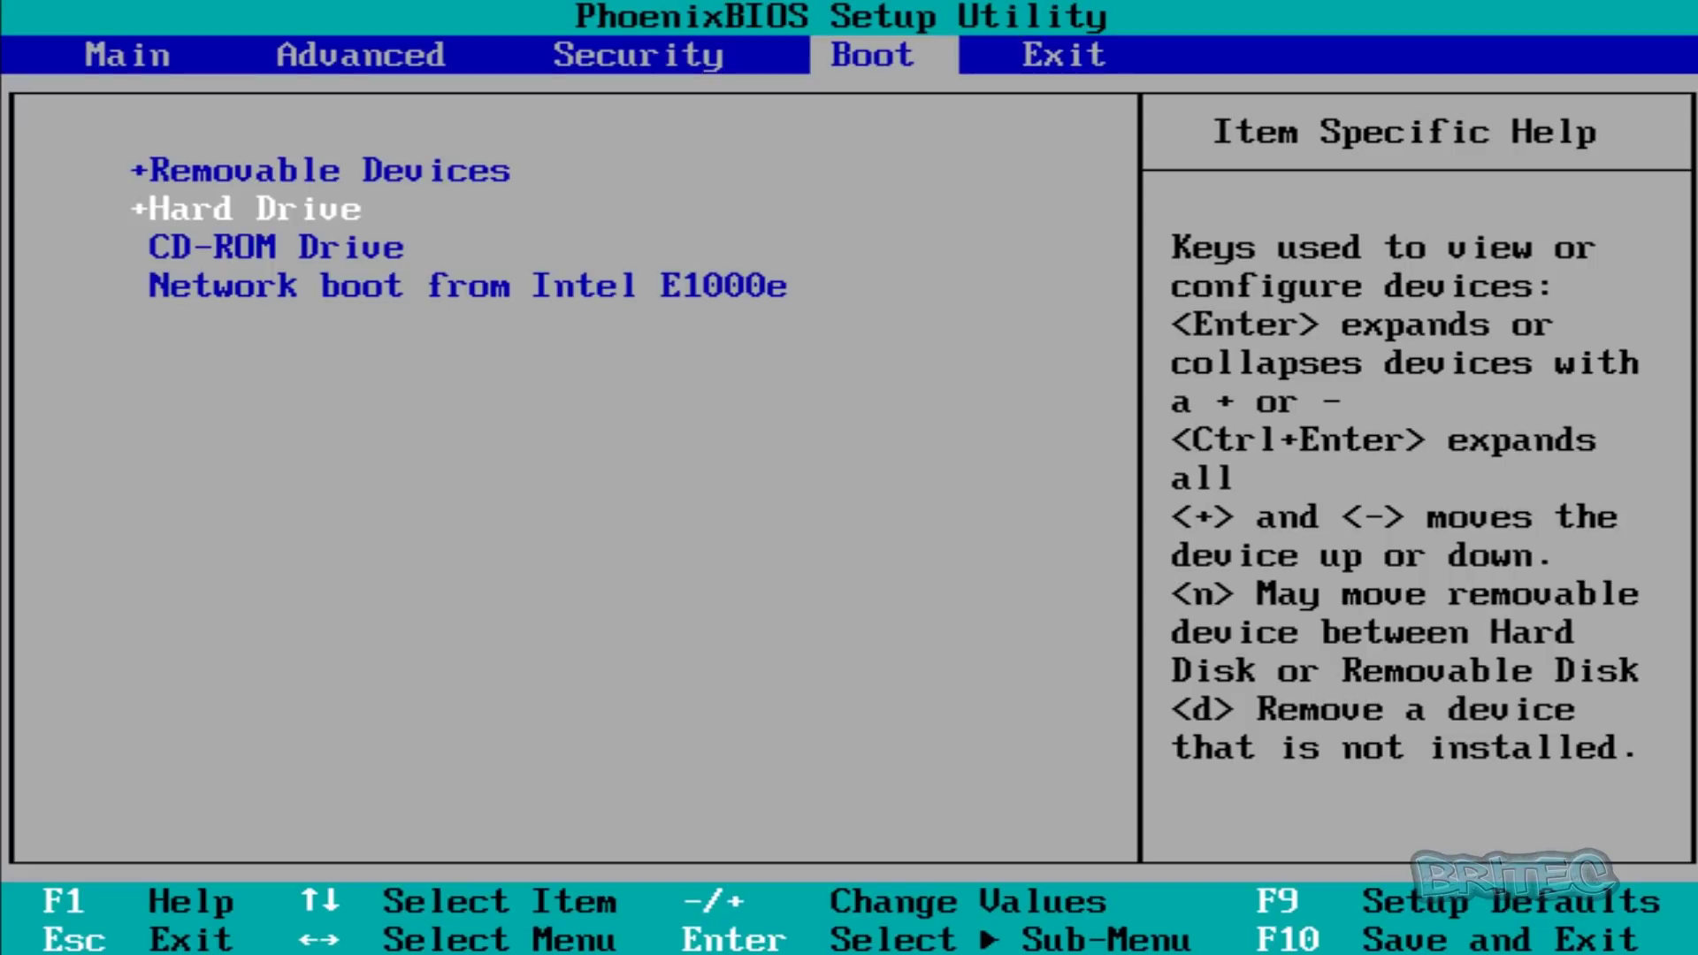
pyautogui.press('Down')
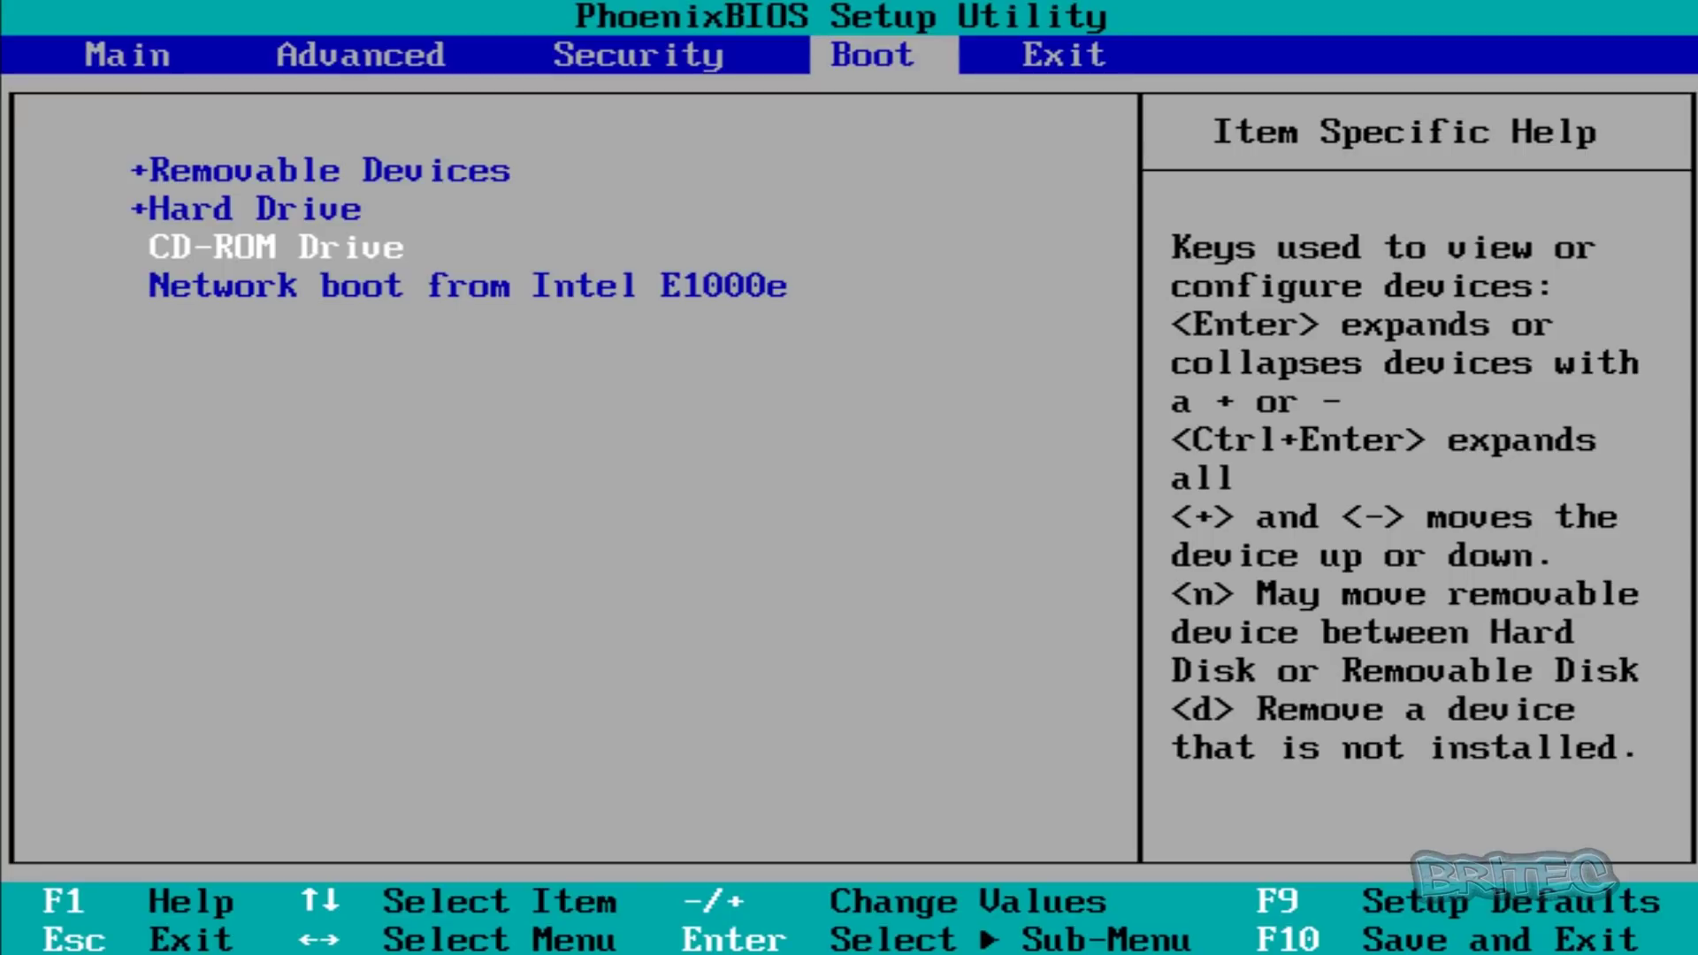
pyautogui.press('+')
pyautogui.press('+')
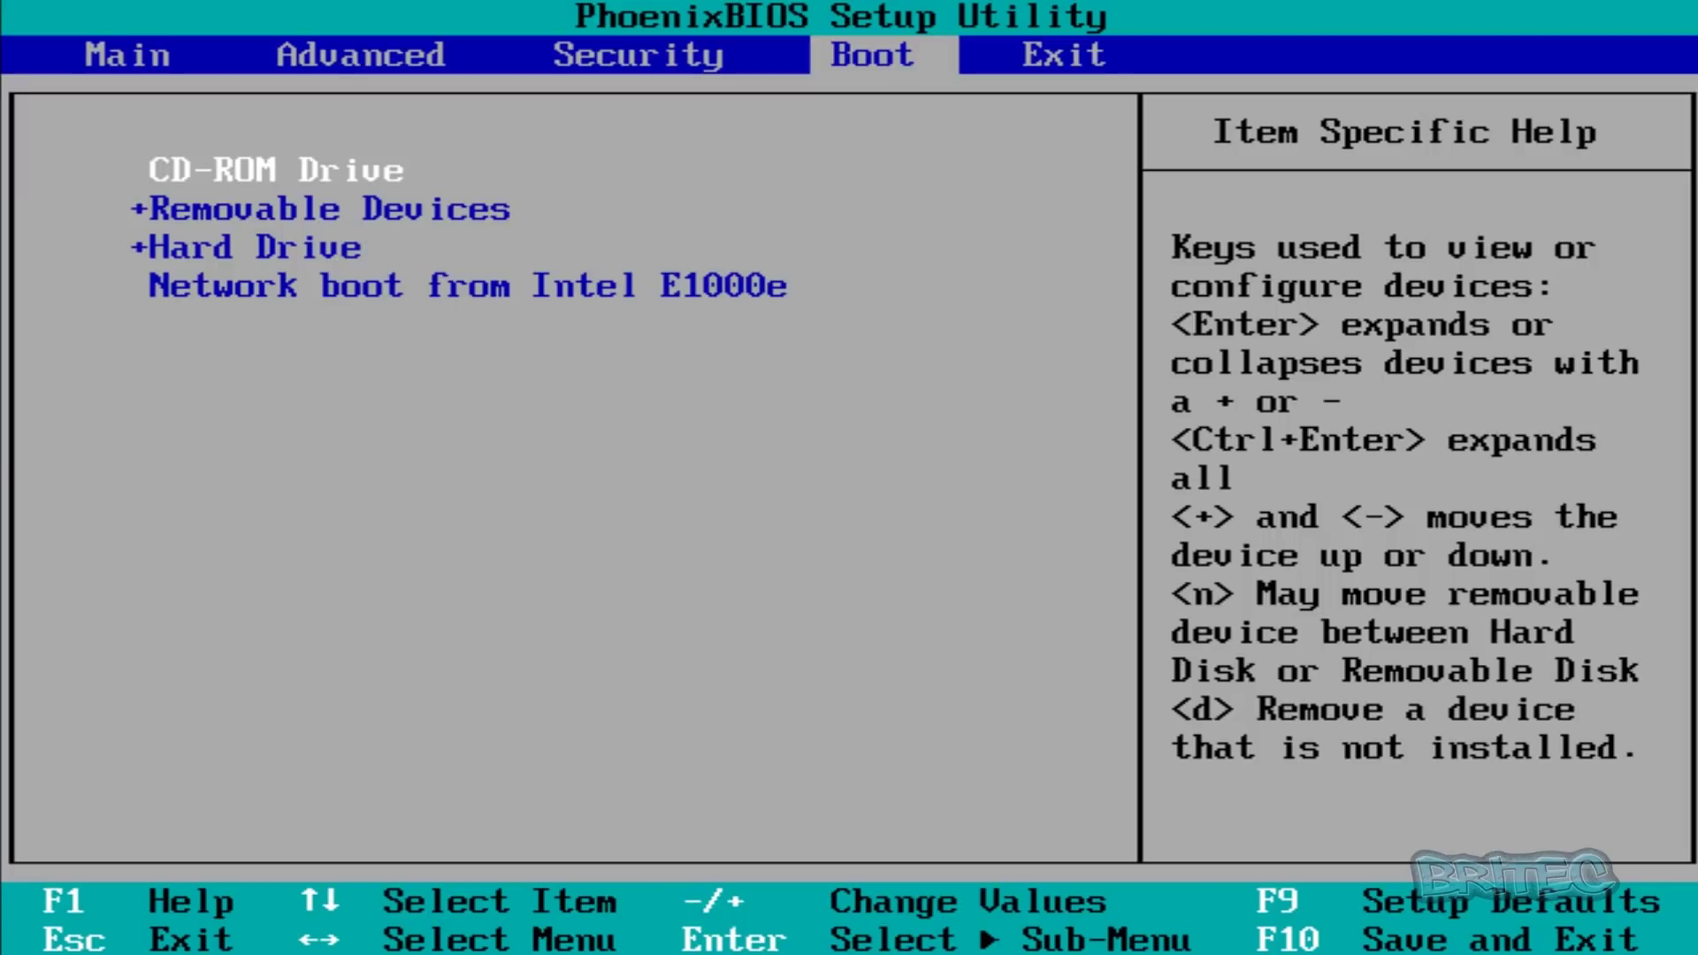
pyautogui.press('F10')
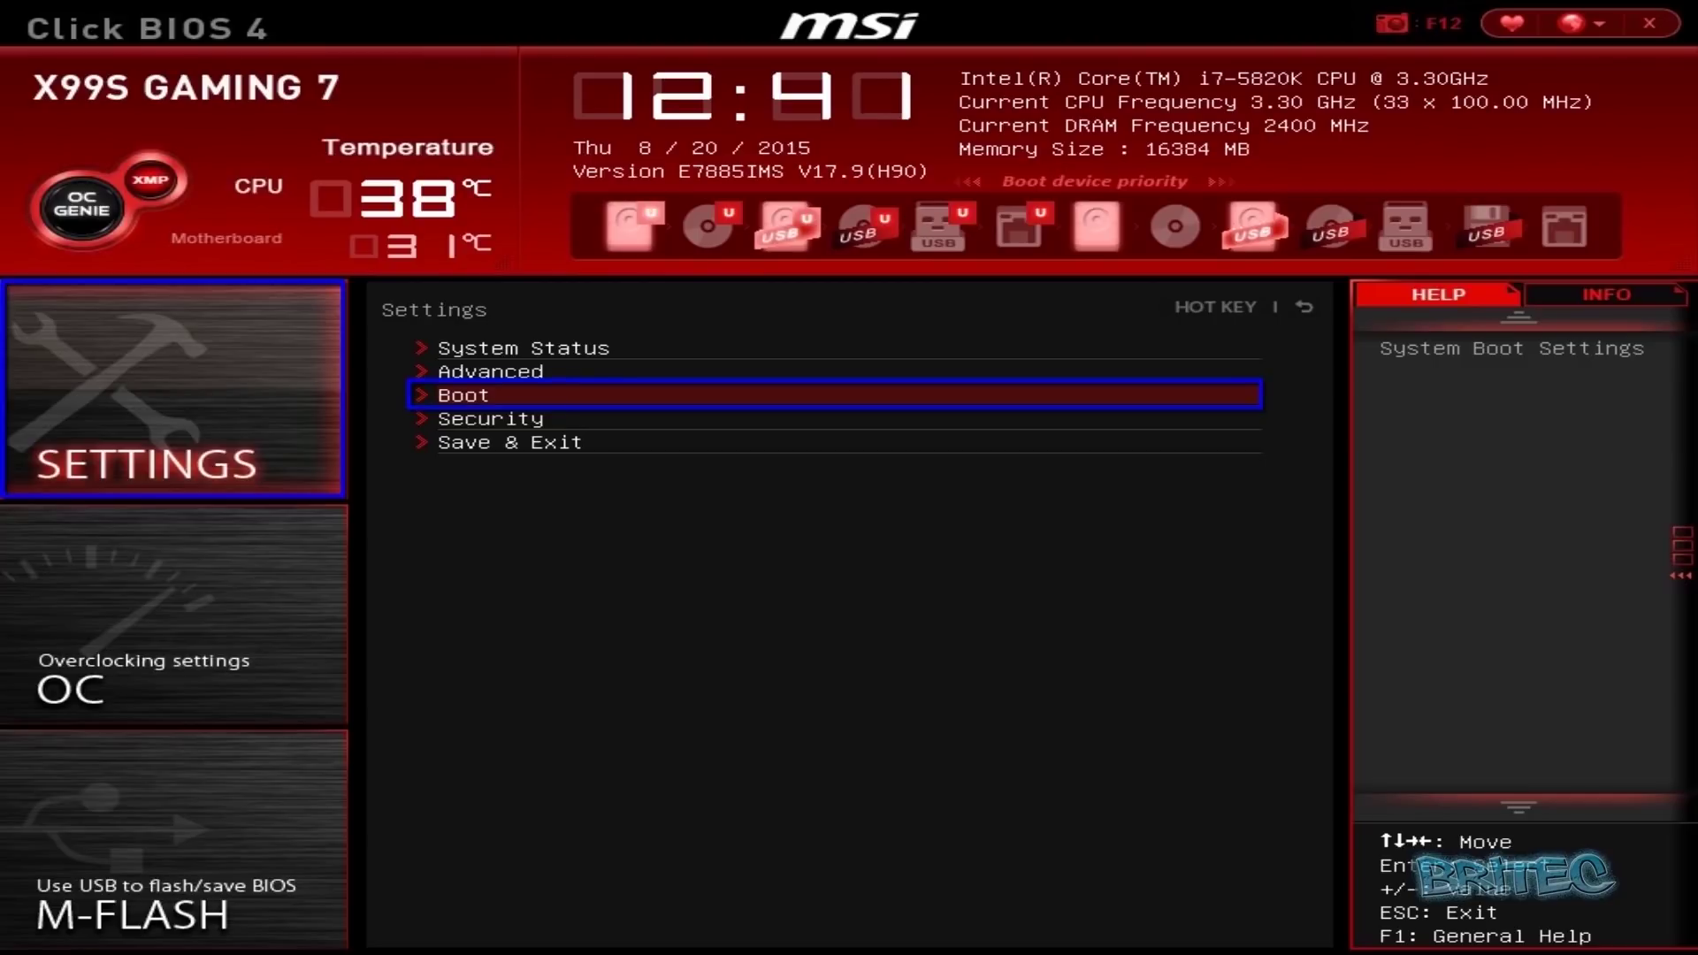
# - Keep UEFI boot mode, set Boot Option #1, then open Advanced > USB Configuration
pyautogui.press('Return')
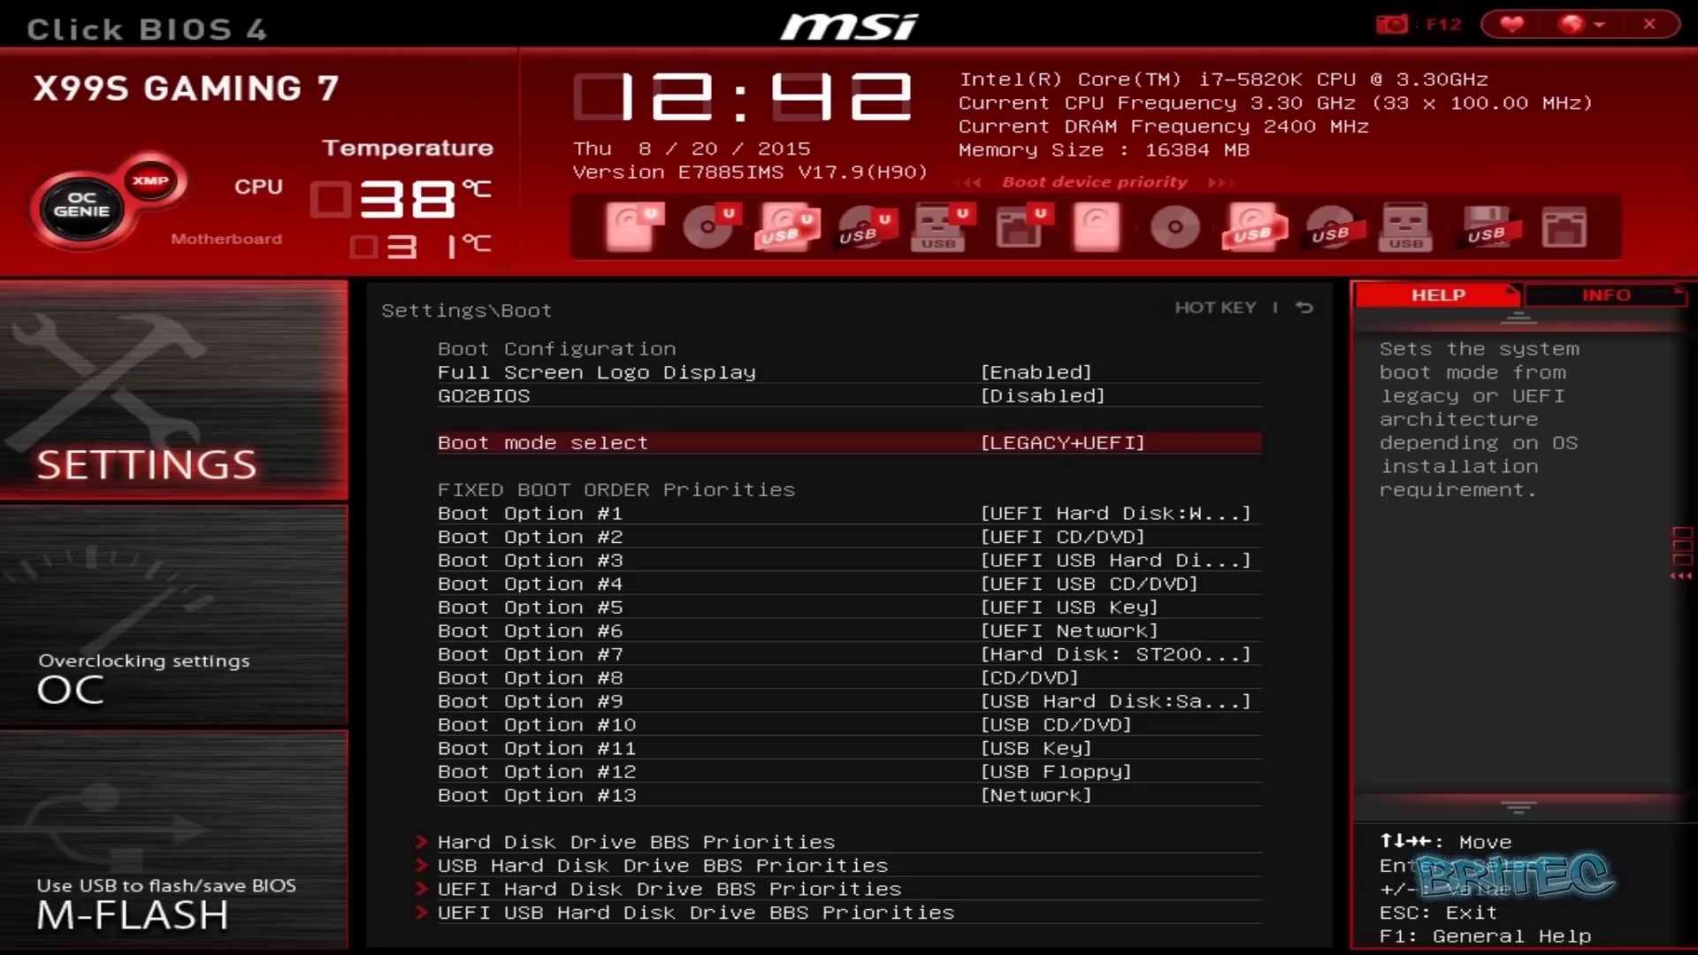
pyautogui.press('Return')
pyautogui.press('Down')
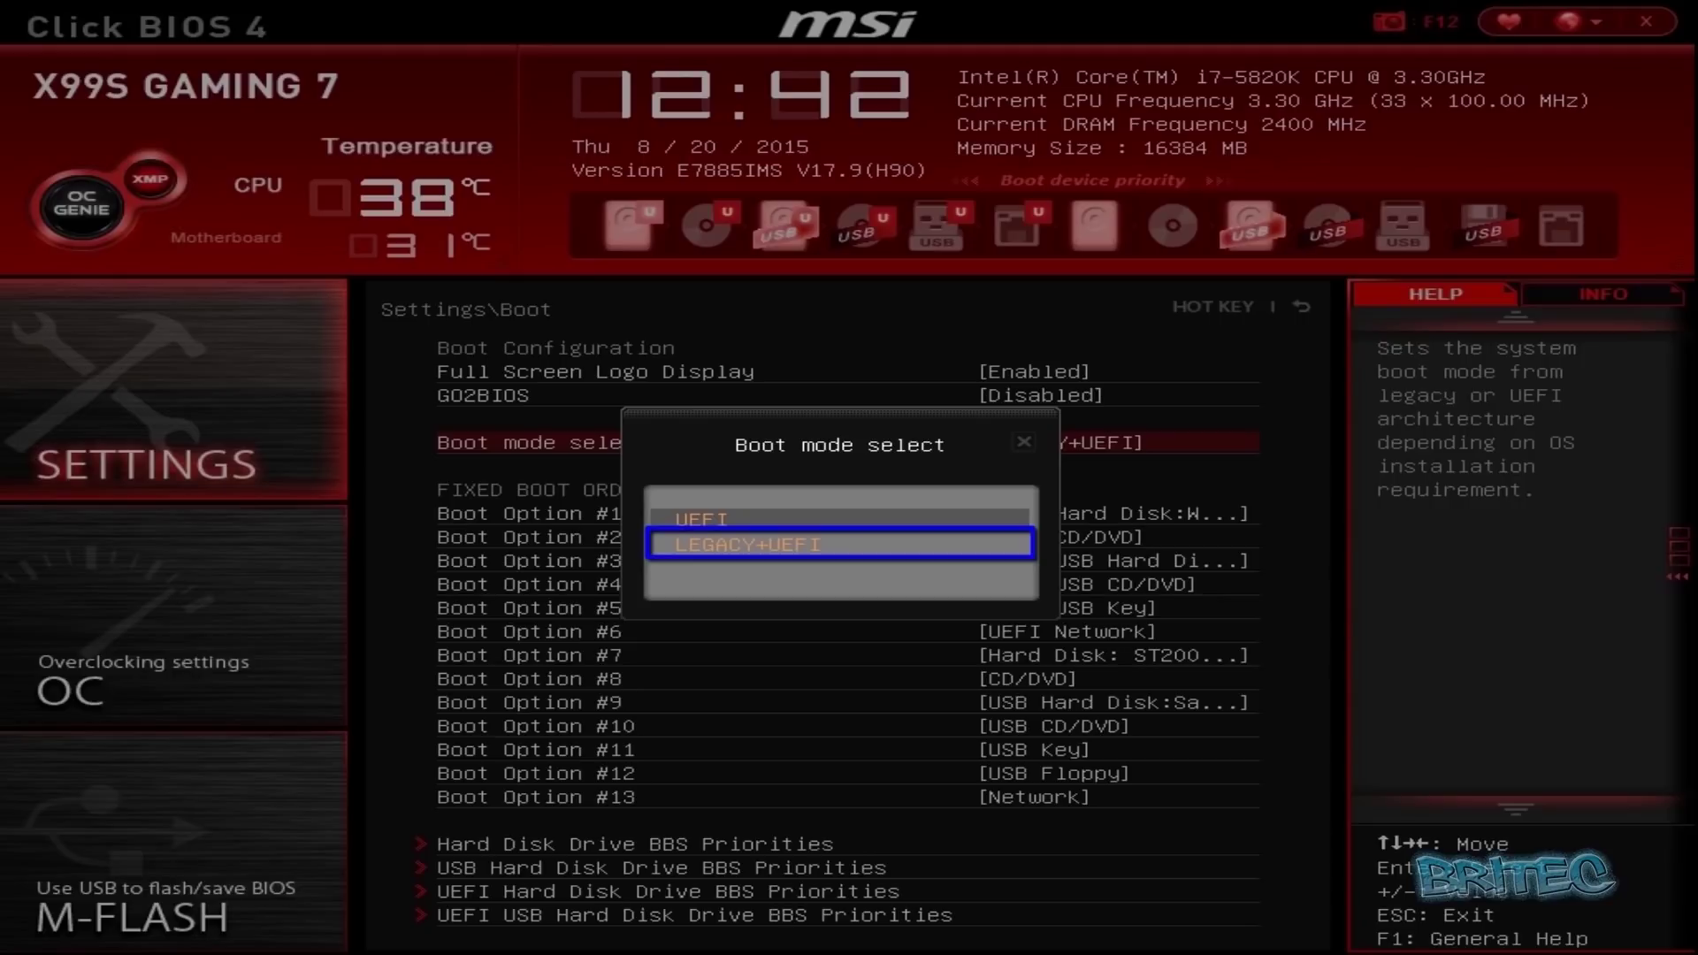
pyautogui.press('Up')
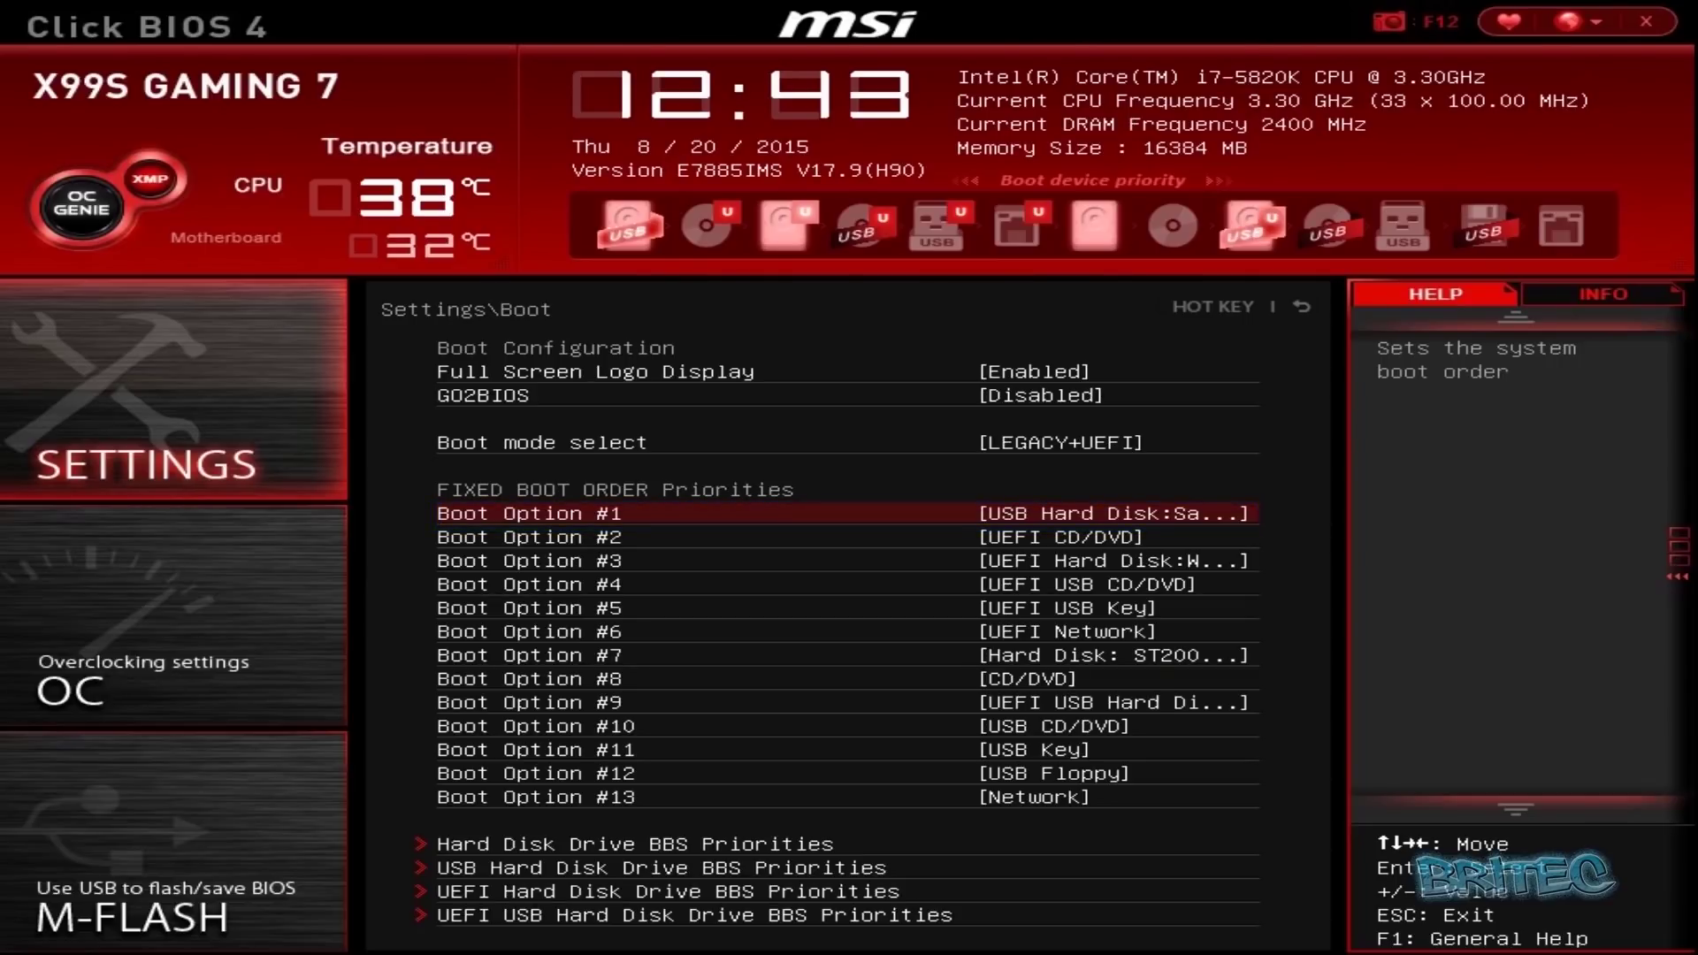
pyautogui.press('Return')
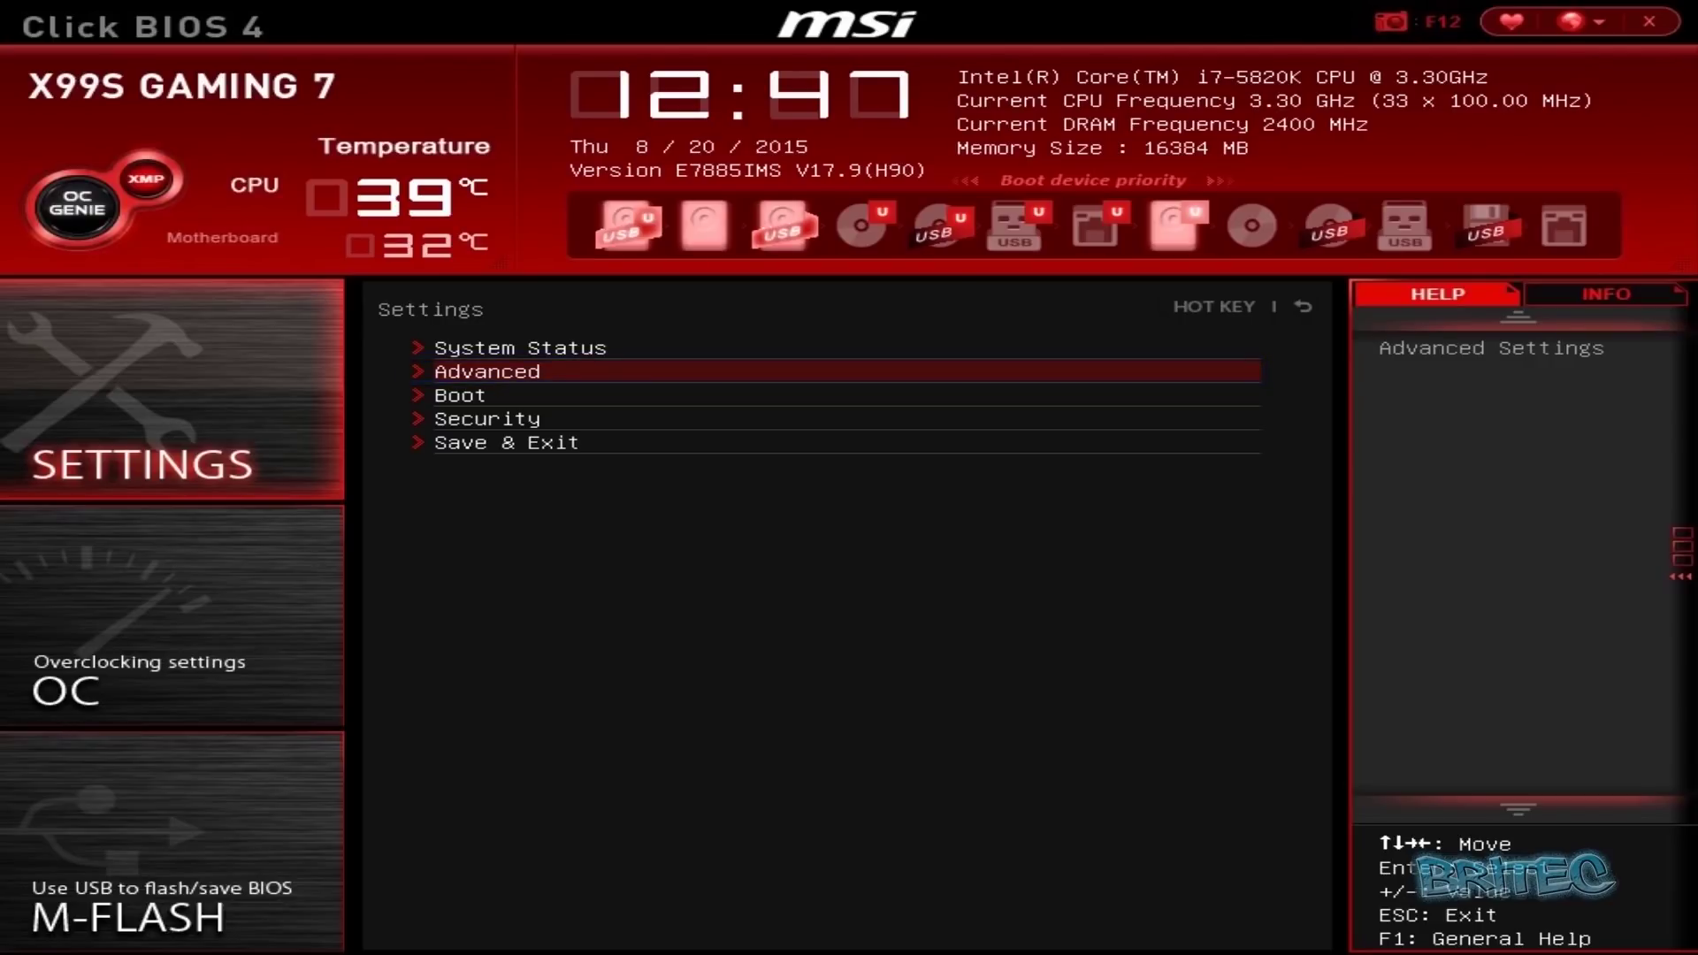
pyautogui.press('Return')
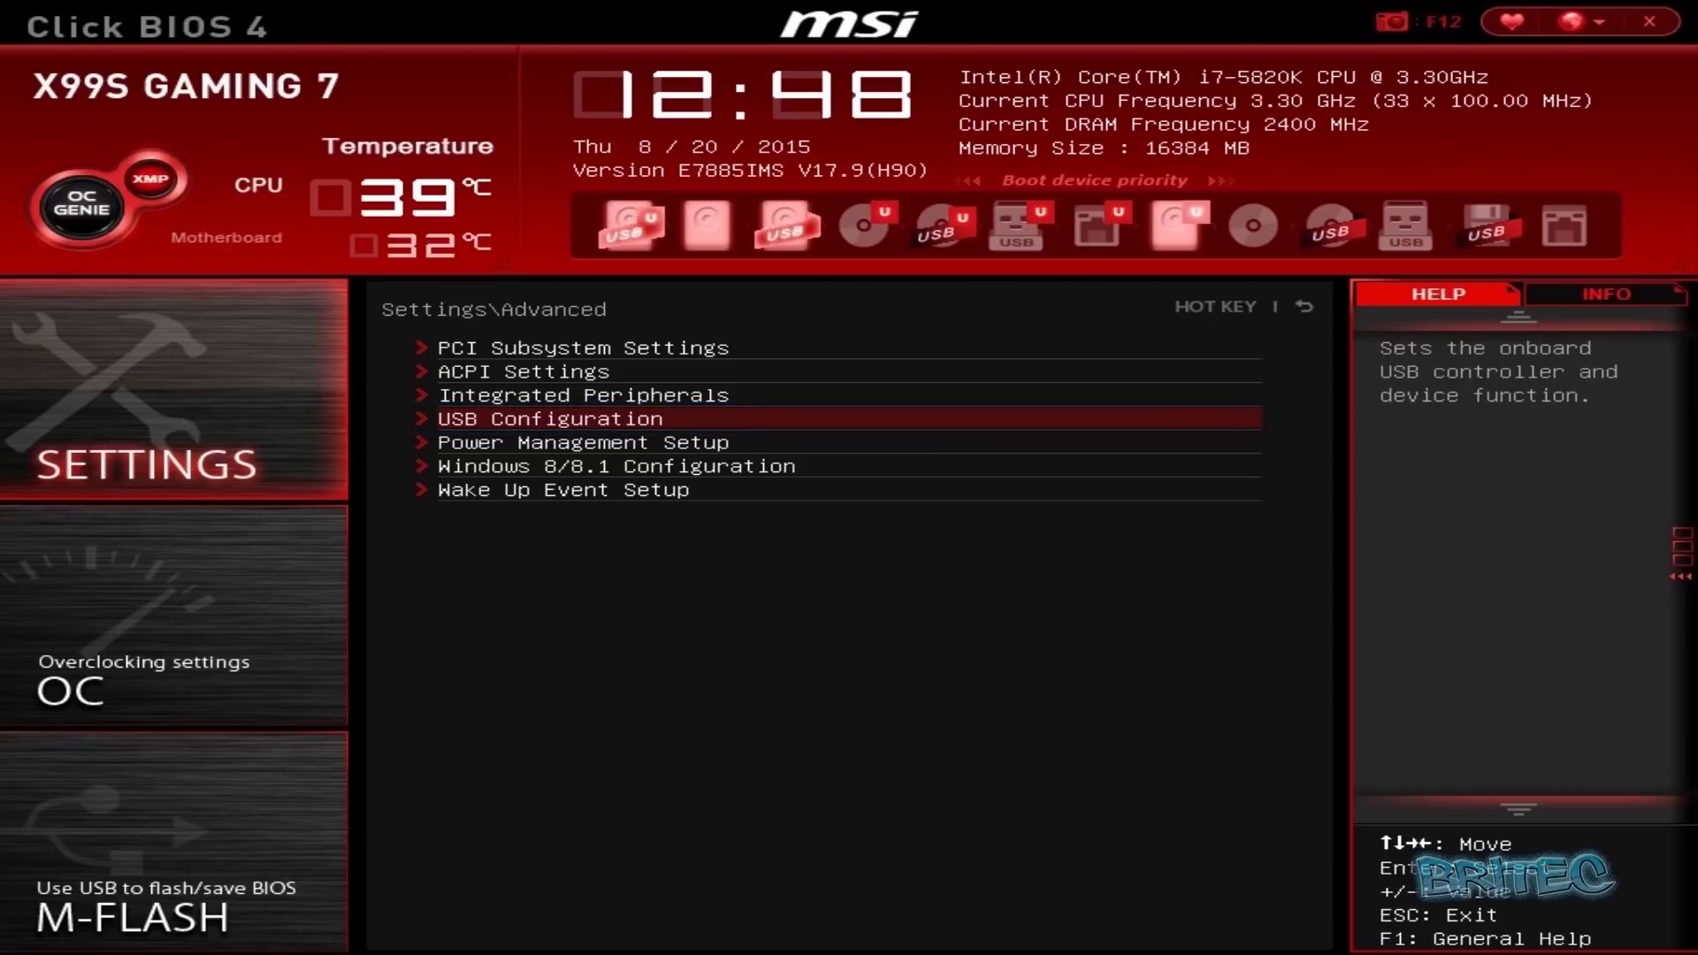
pyautogui.press('Return')
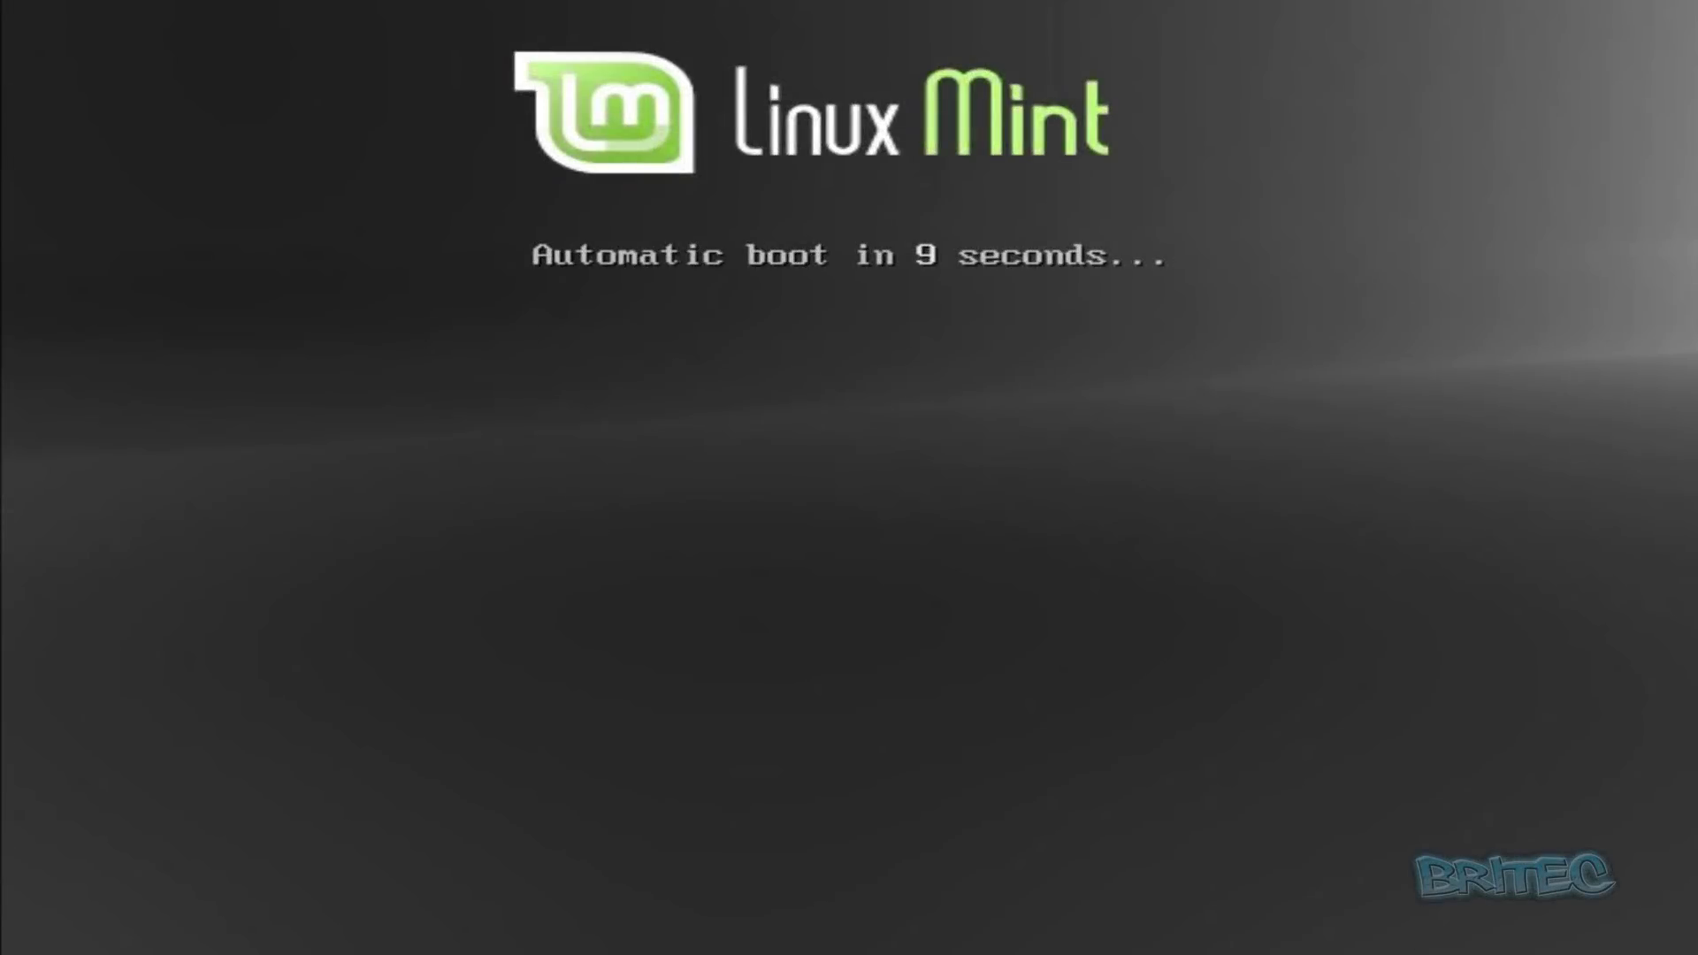
# - Interrupt the boot countdown and start the Linux Mint live system
pyautogui.press('Escape')
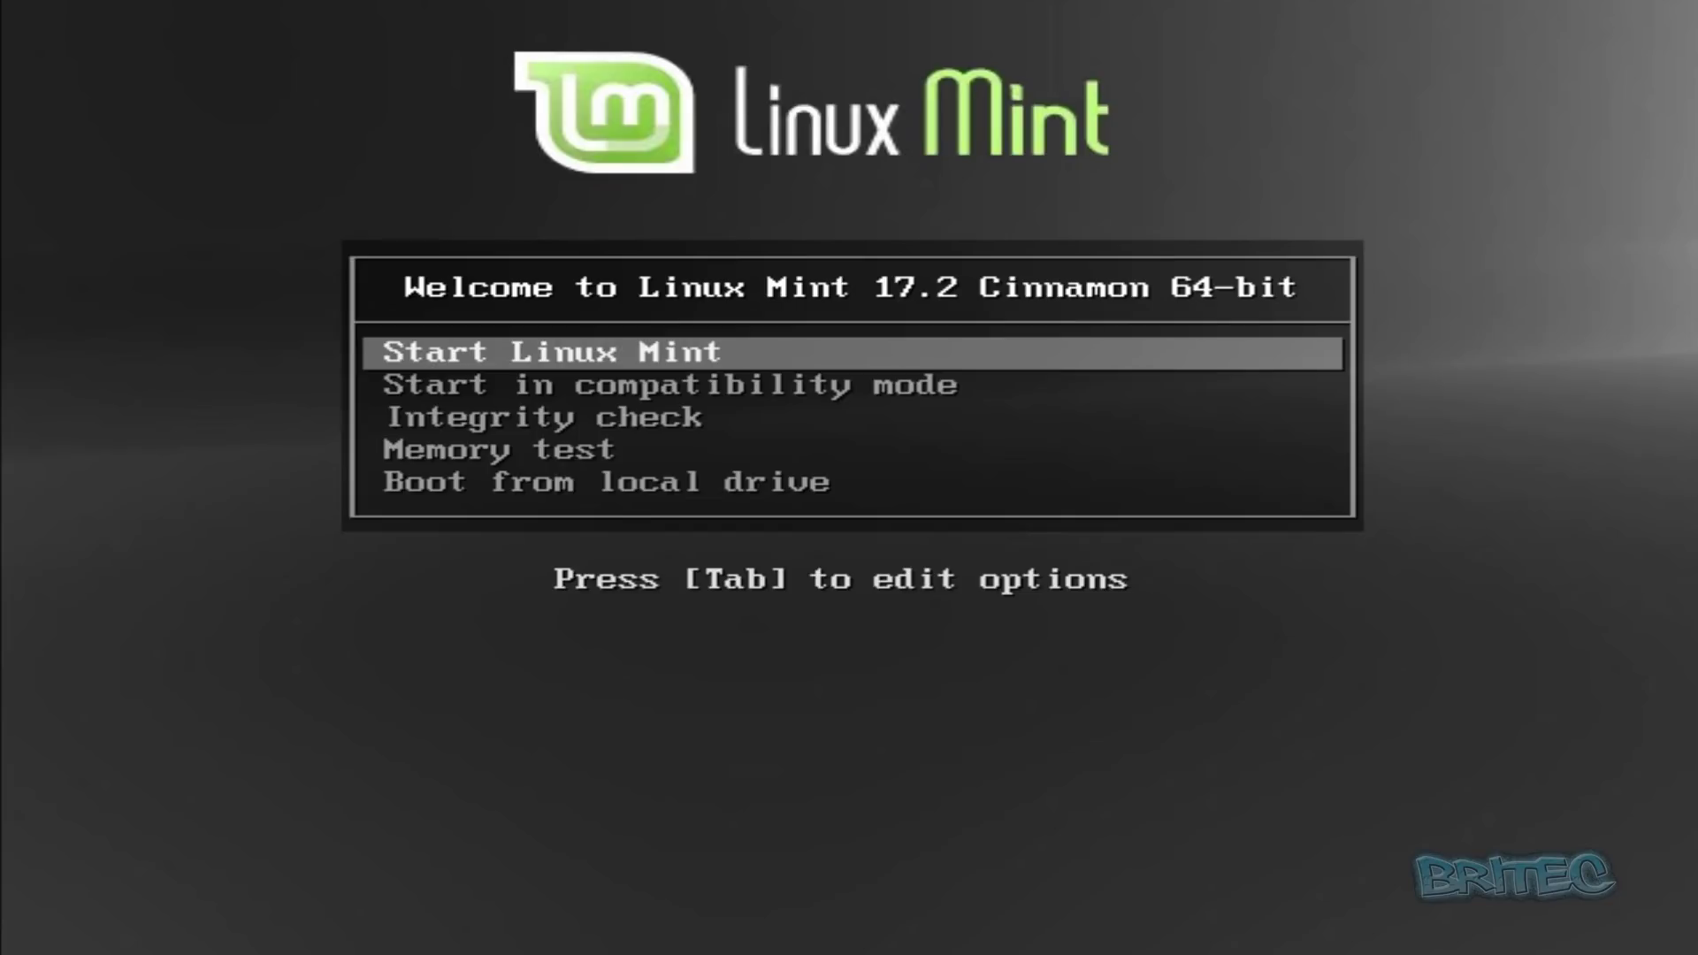
pyautogui.press('Return')
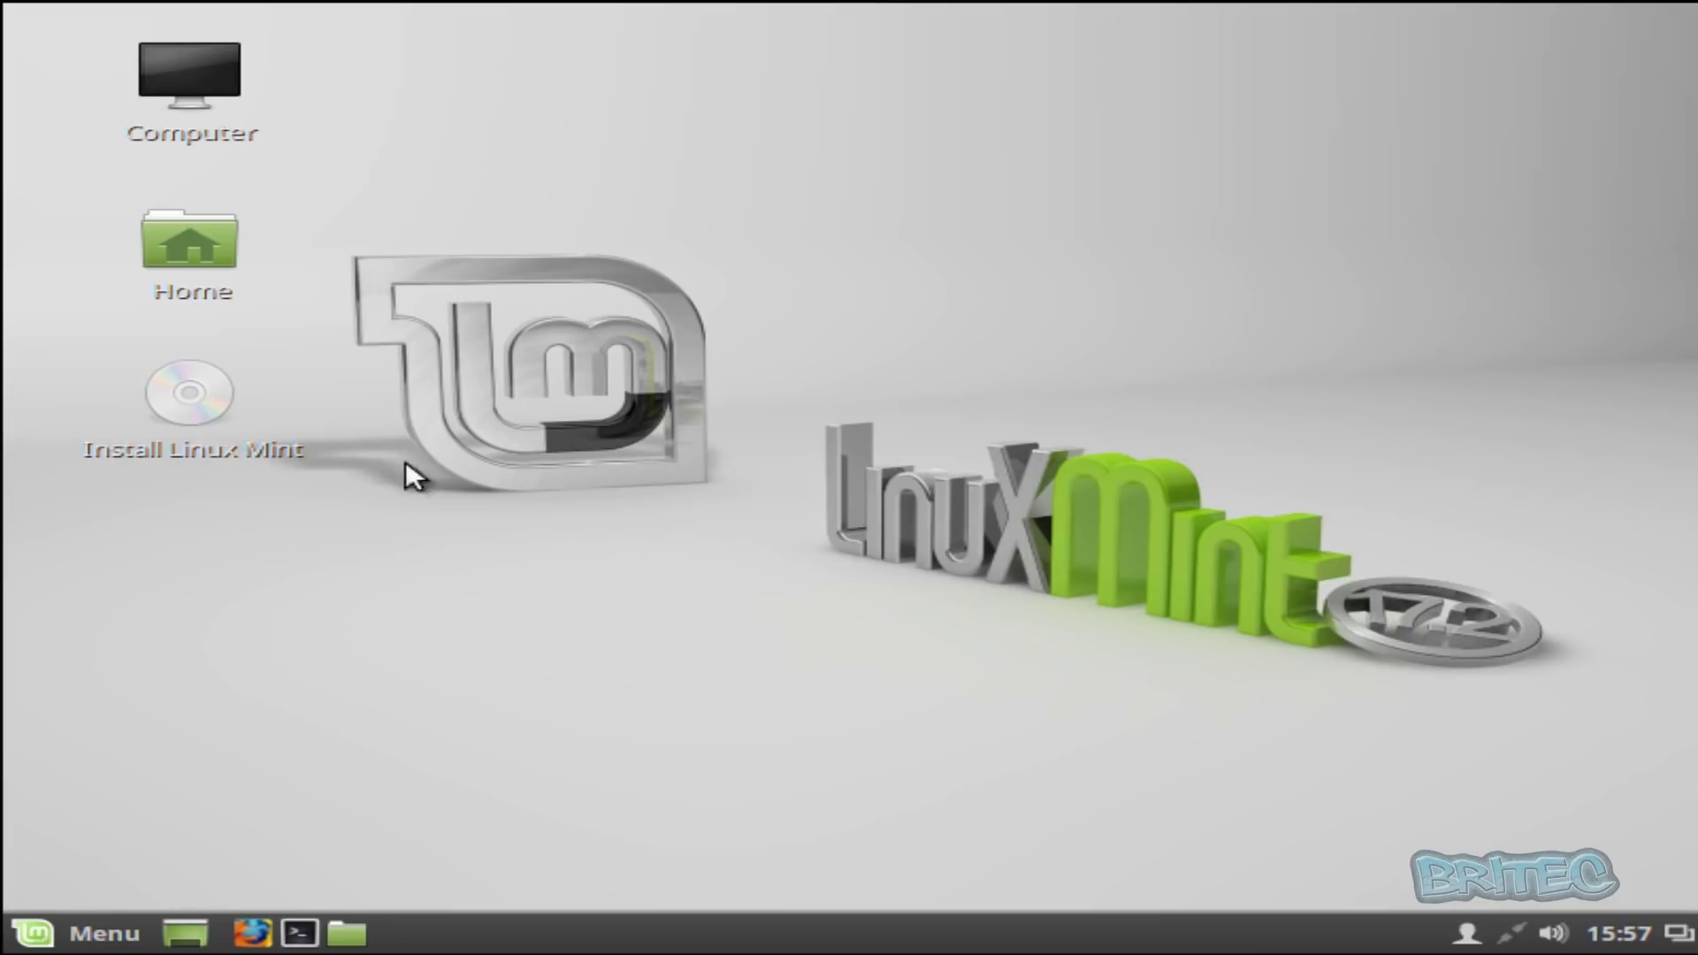
# - Launch Install Linux Mint, keep English, pass the requirements check and choose Something else
pyautogui.click(209, 384)
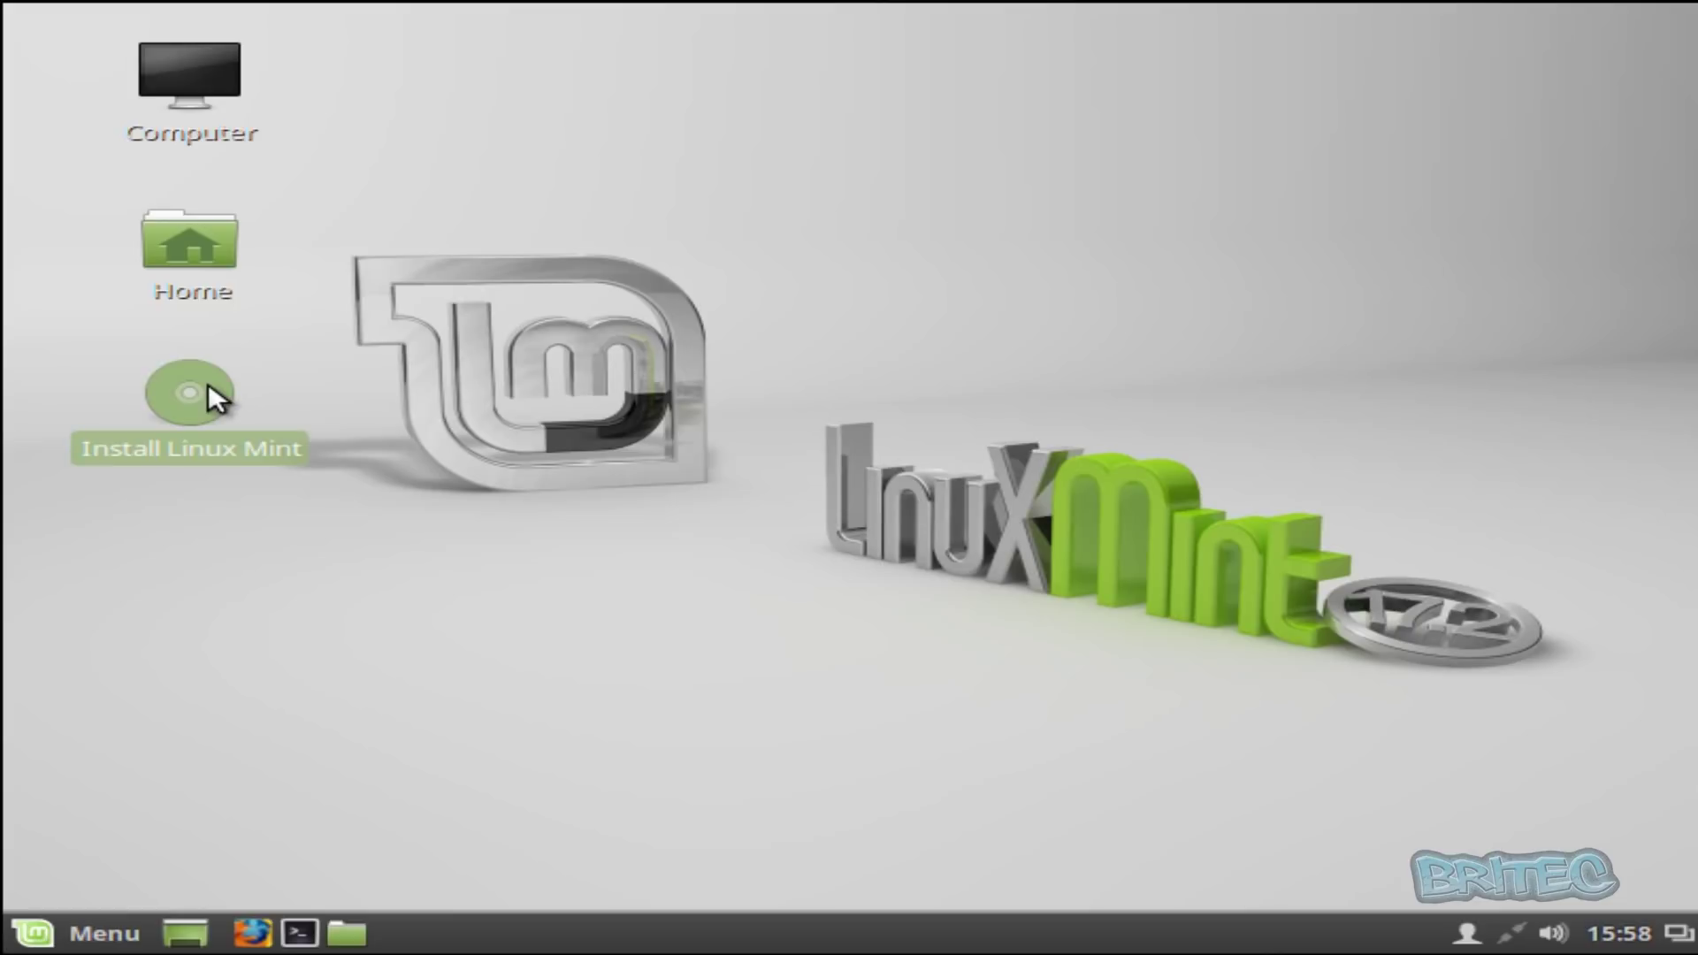
pyautogui.doubleClick(195, 395)
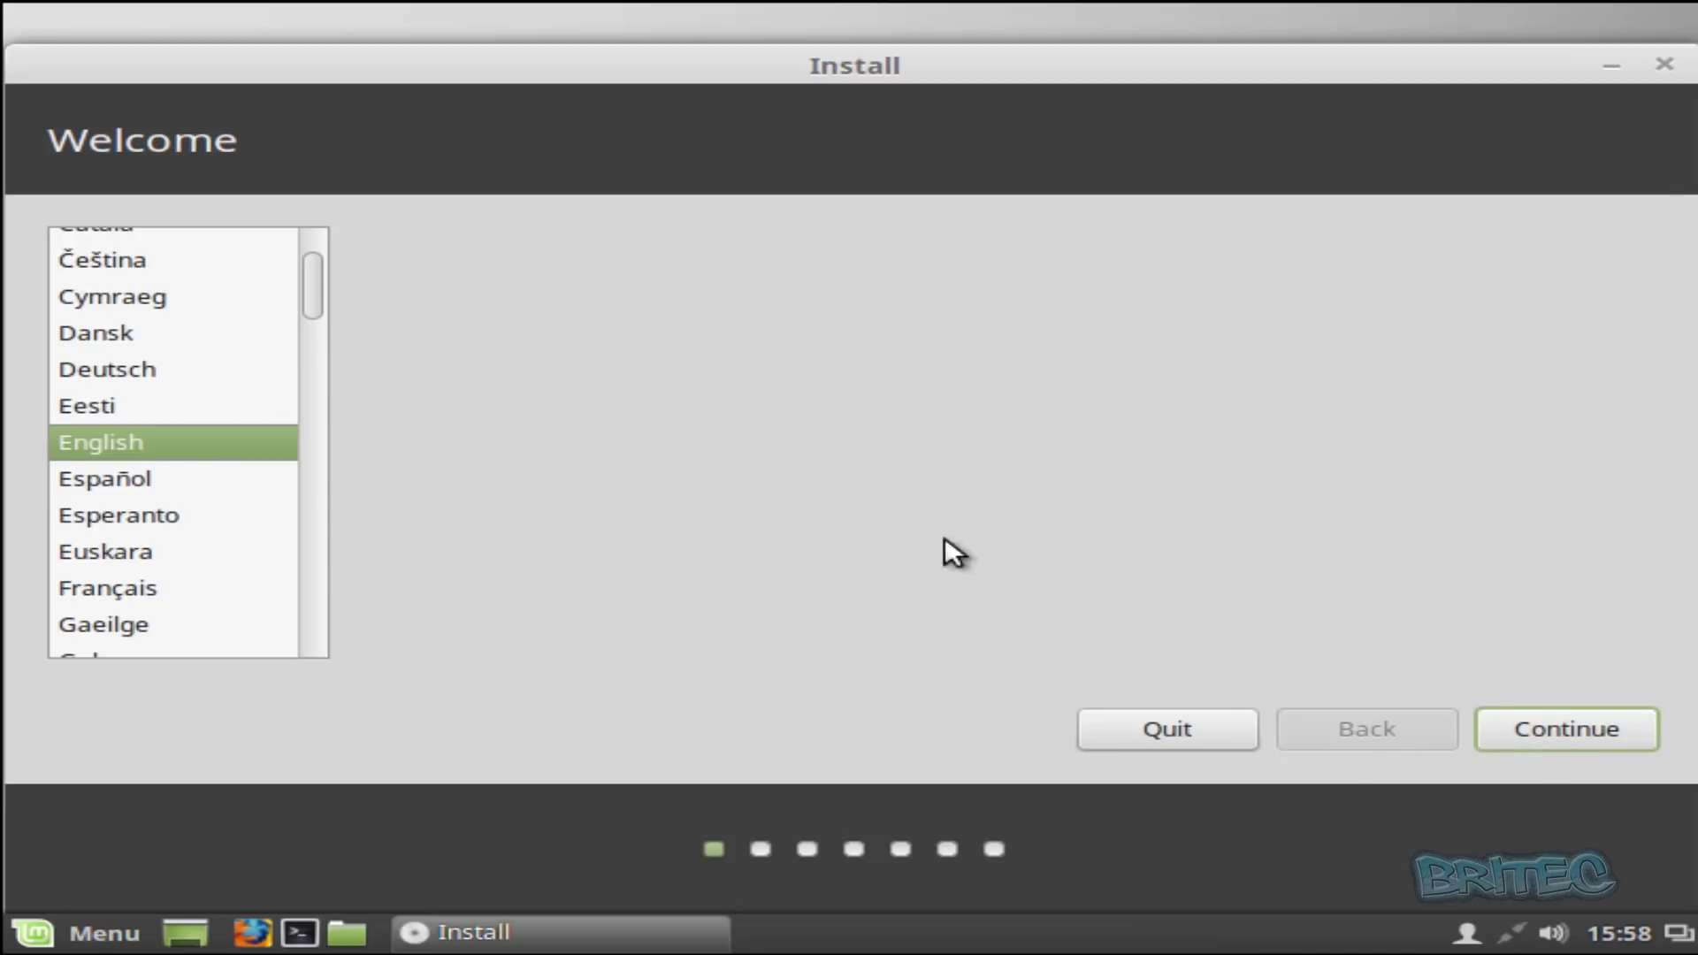
pyautogui.click(1556, 732)
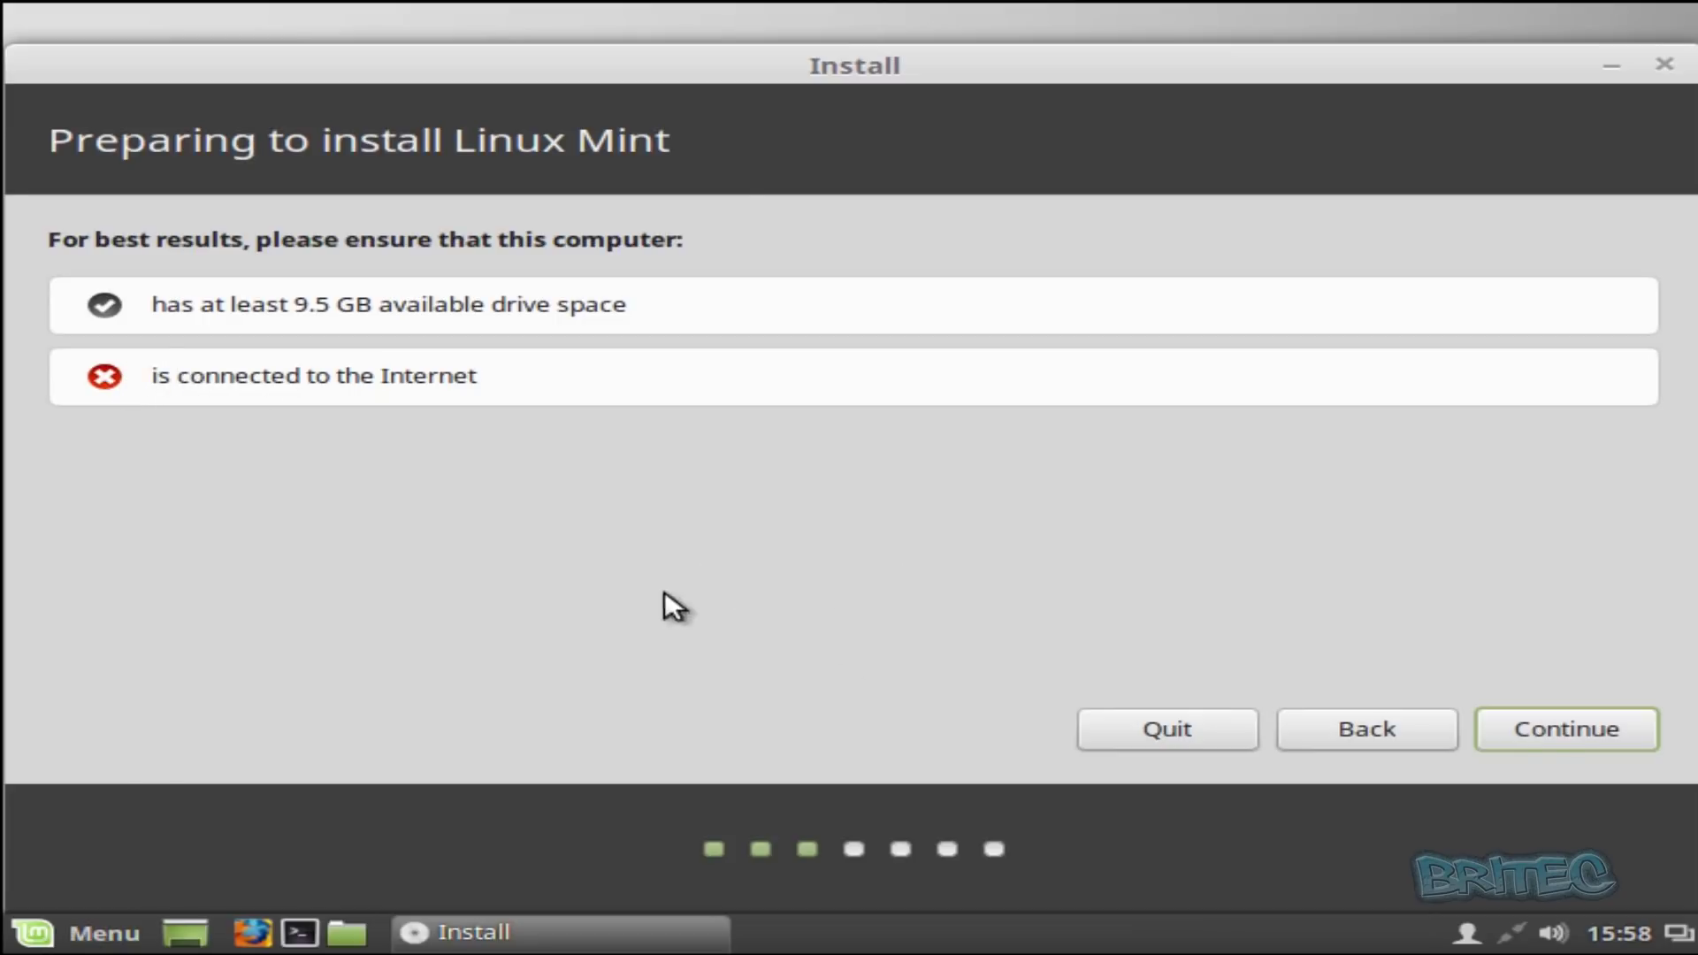
pyautogui.click(1556, 731)
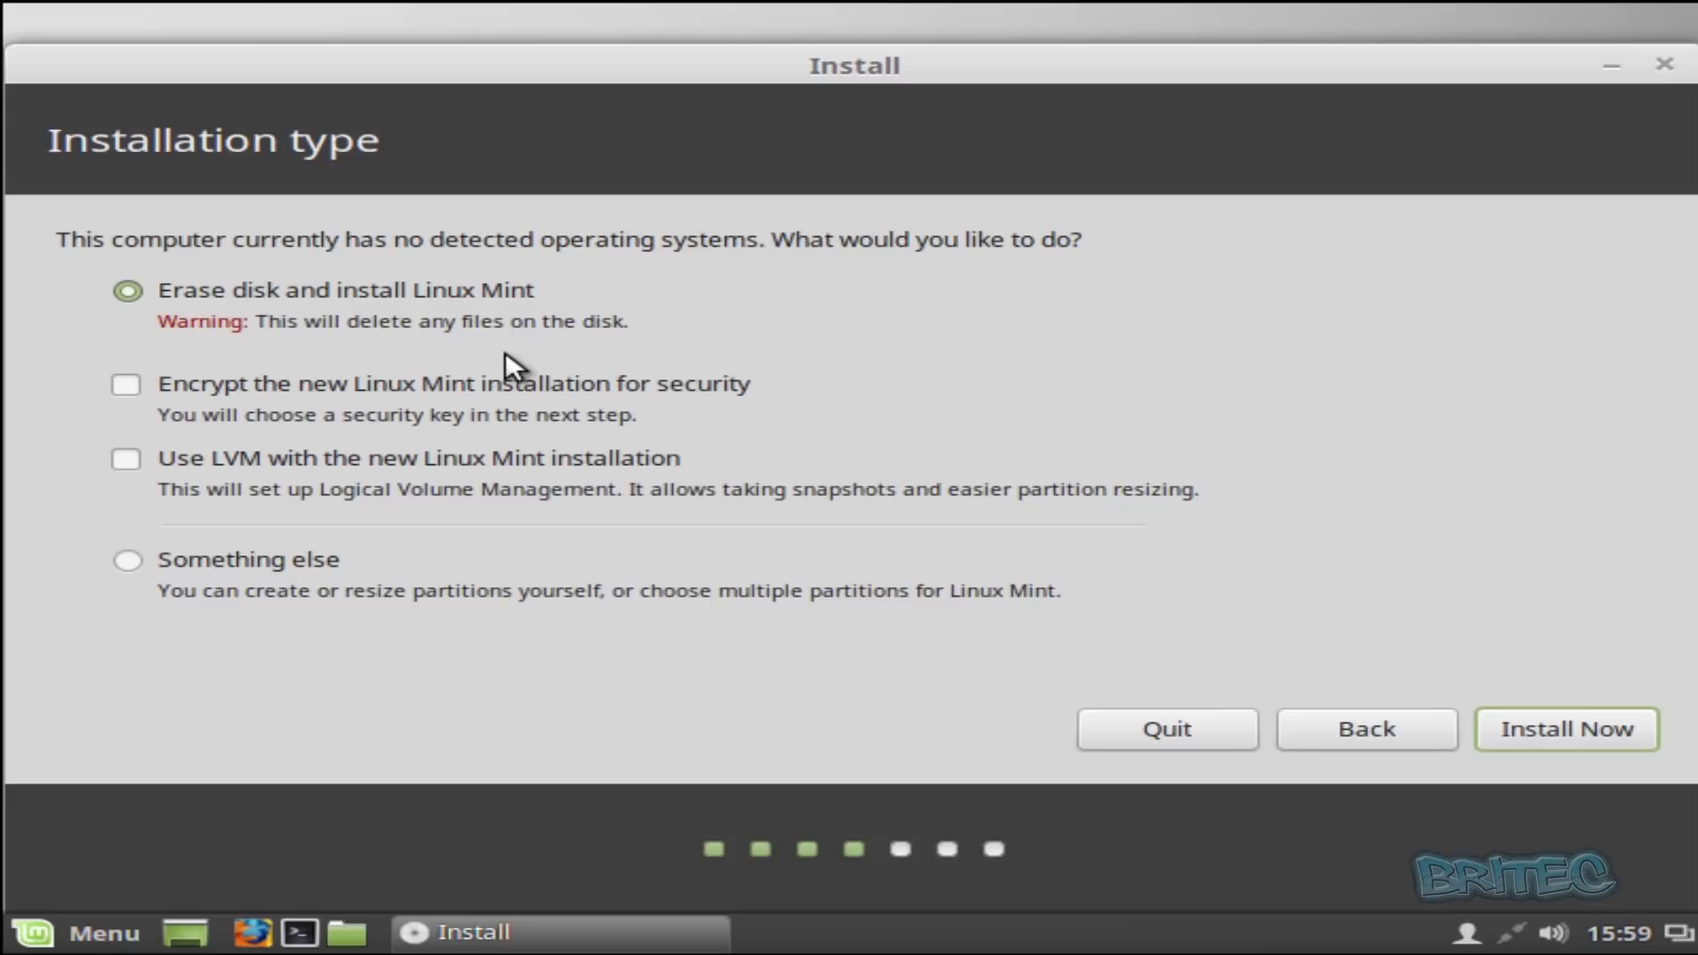
pyautogui.click(129, 559)
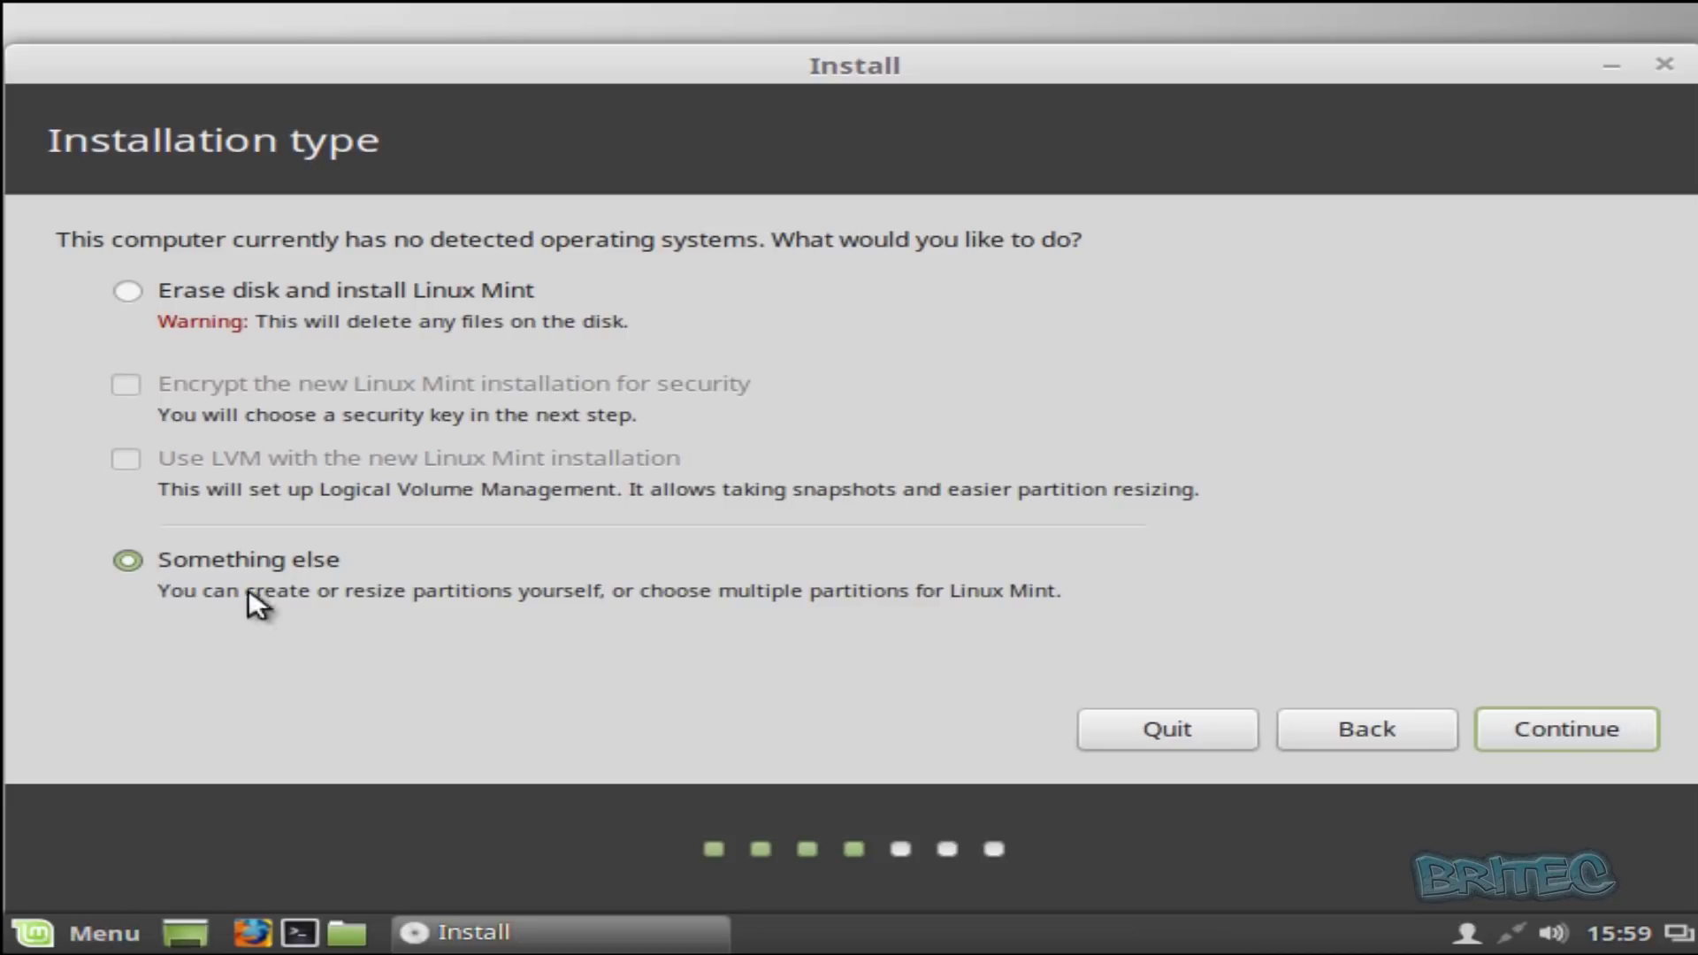
pyautogui.click(1566, 732)
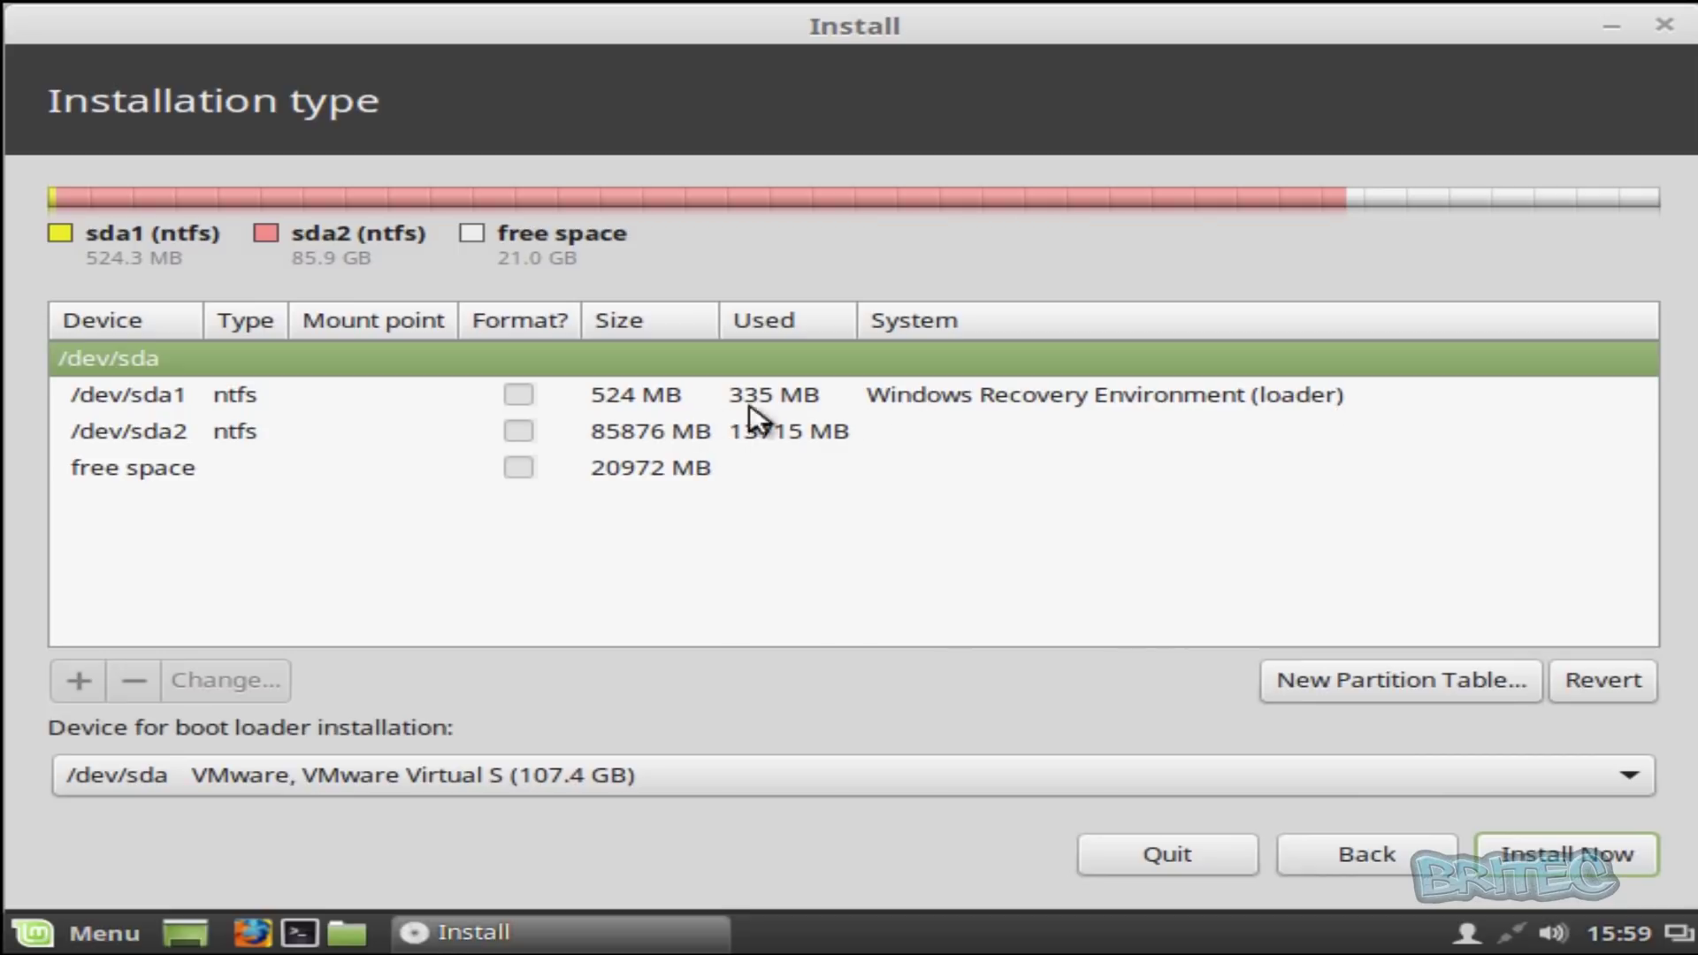
# - Select the 20972 MB free space on /dev/sda and open Create partition for it
pyautogui.click(585, 439)
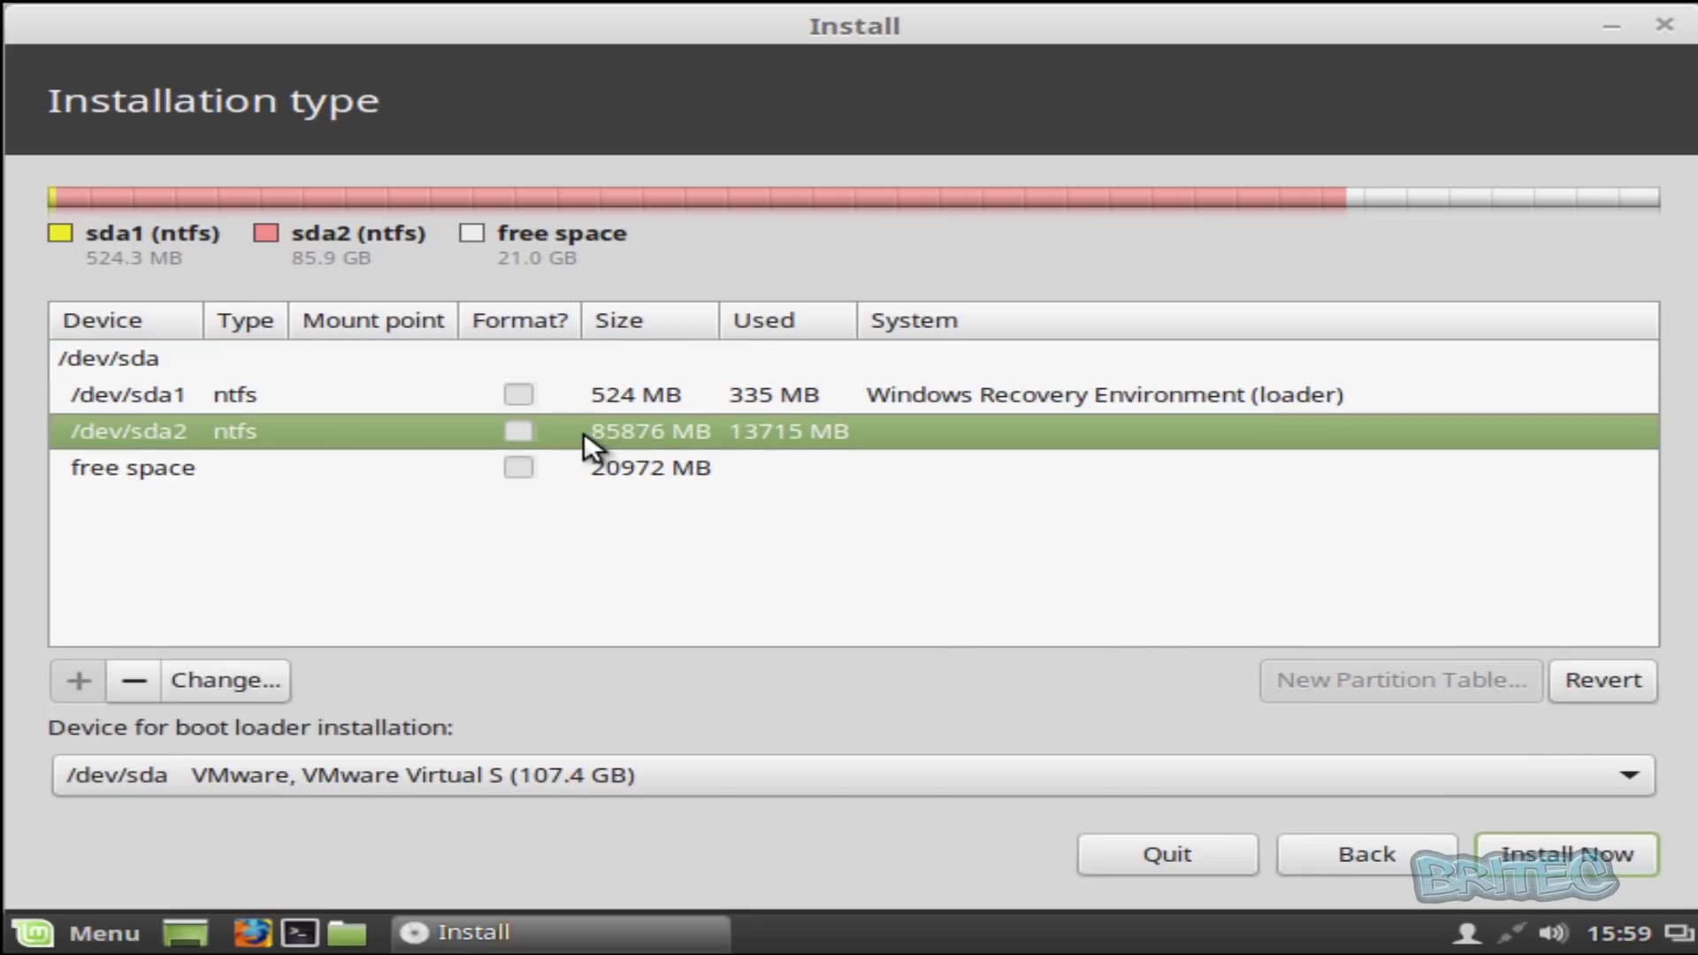
pyautogui.click(685, 469)
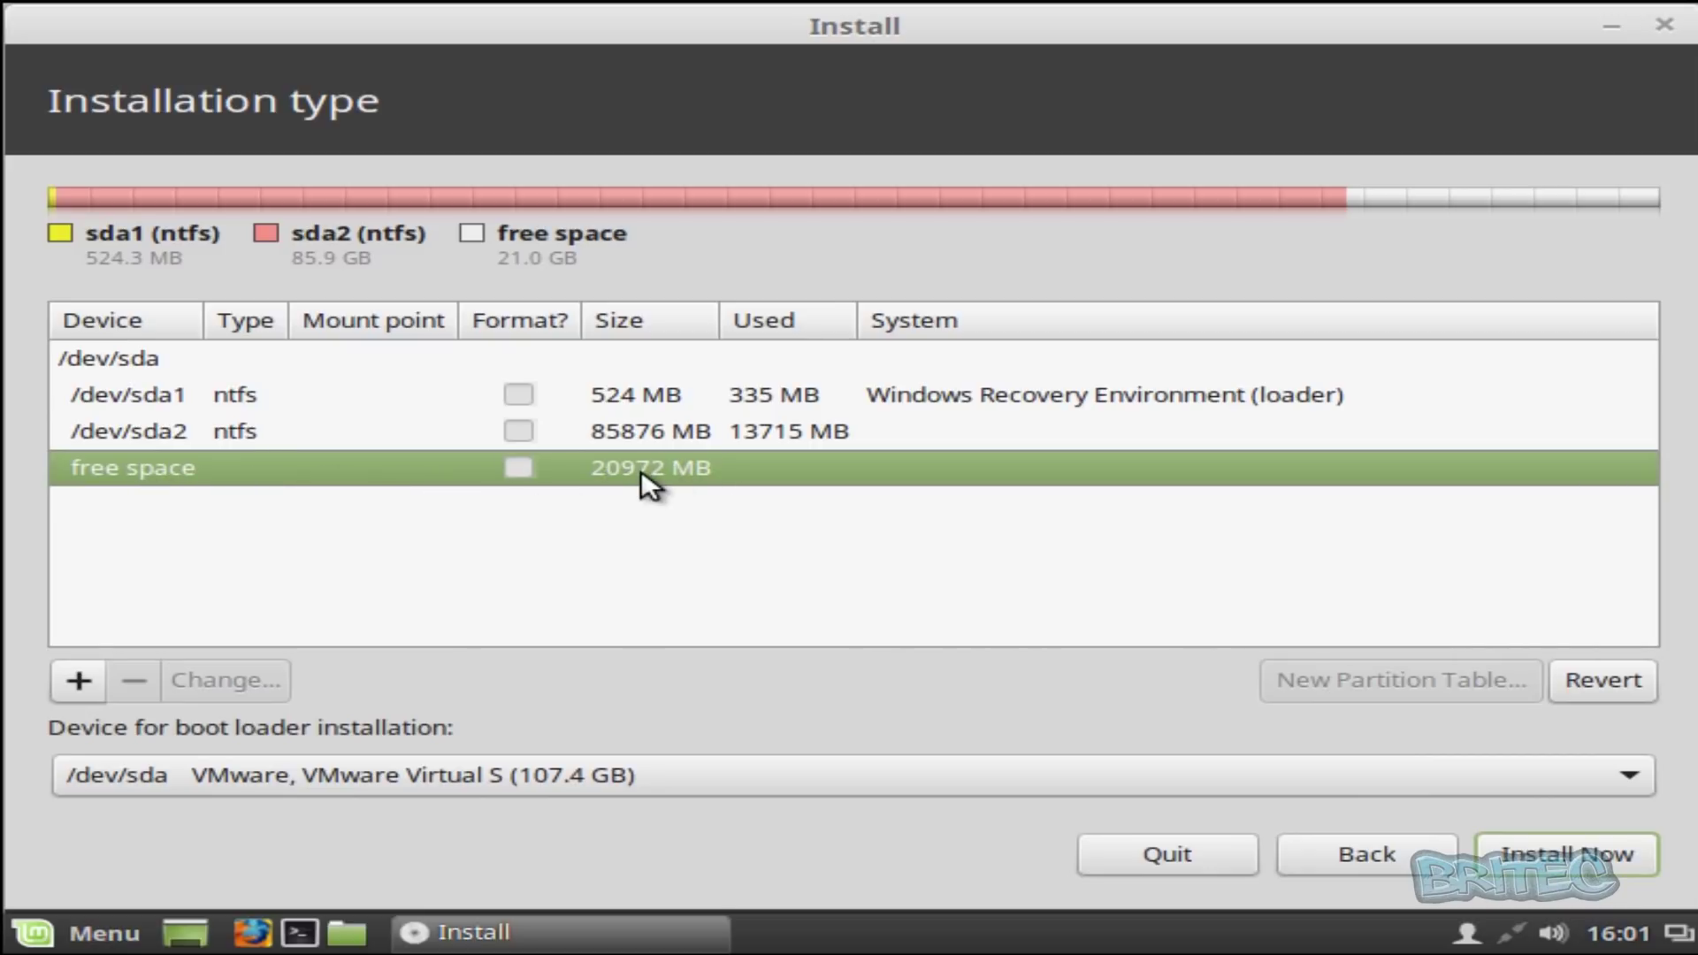
pyautogui.doubleClick(666, 468)
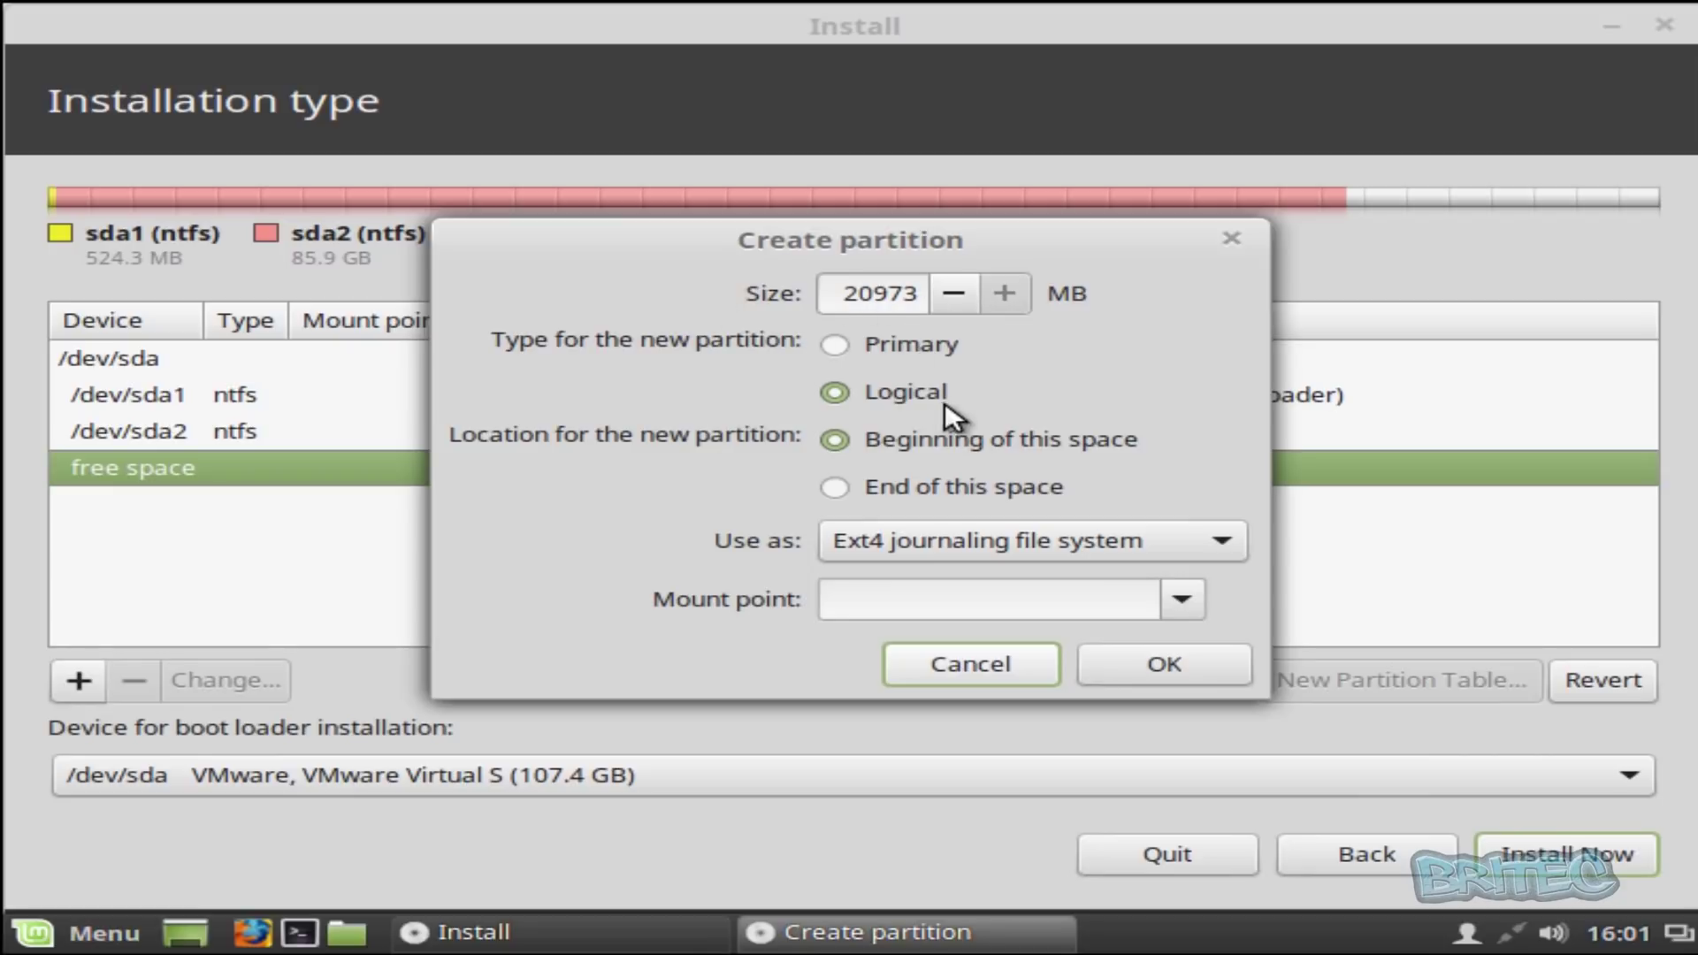
# - Create an 18000 MB primary Ext4 partition mounted at root /
pyautogui.moveTo(842, 291); pyautogui.dragTo(1010, 291)
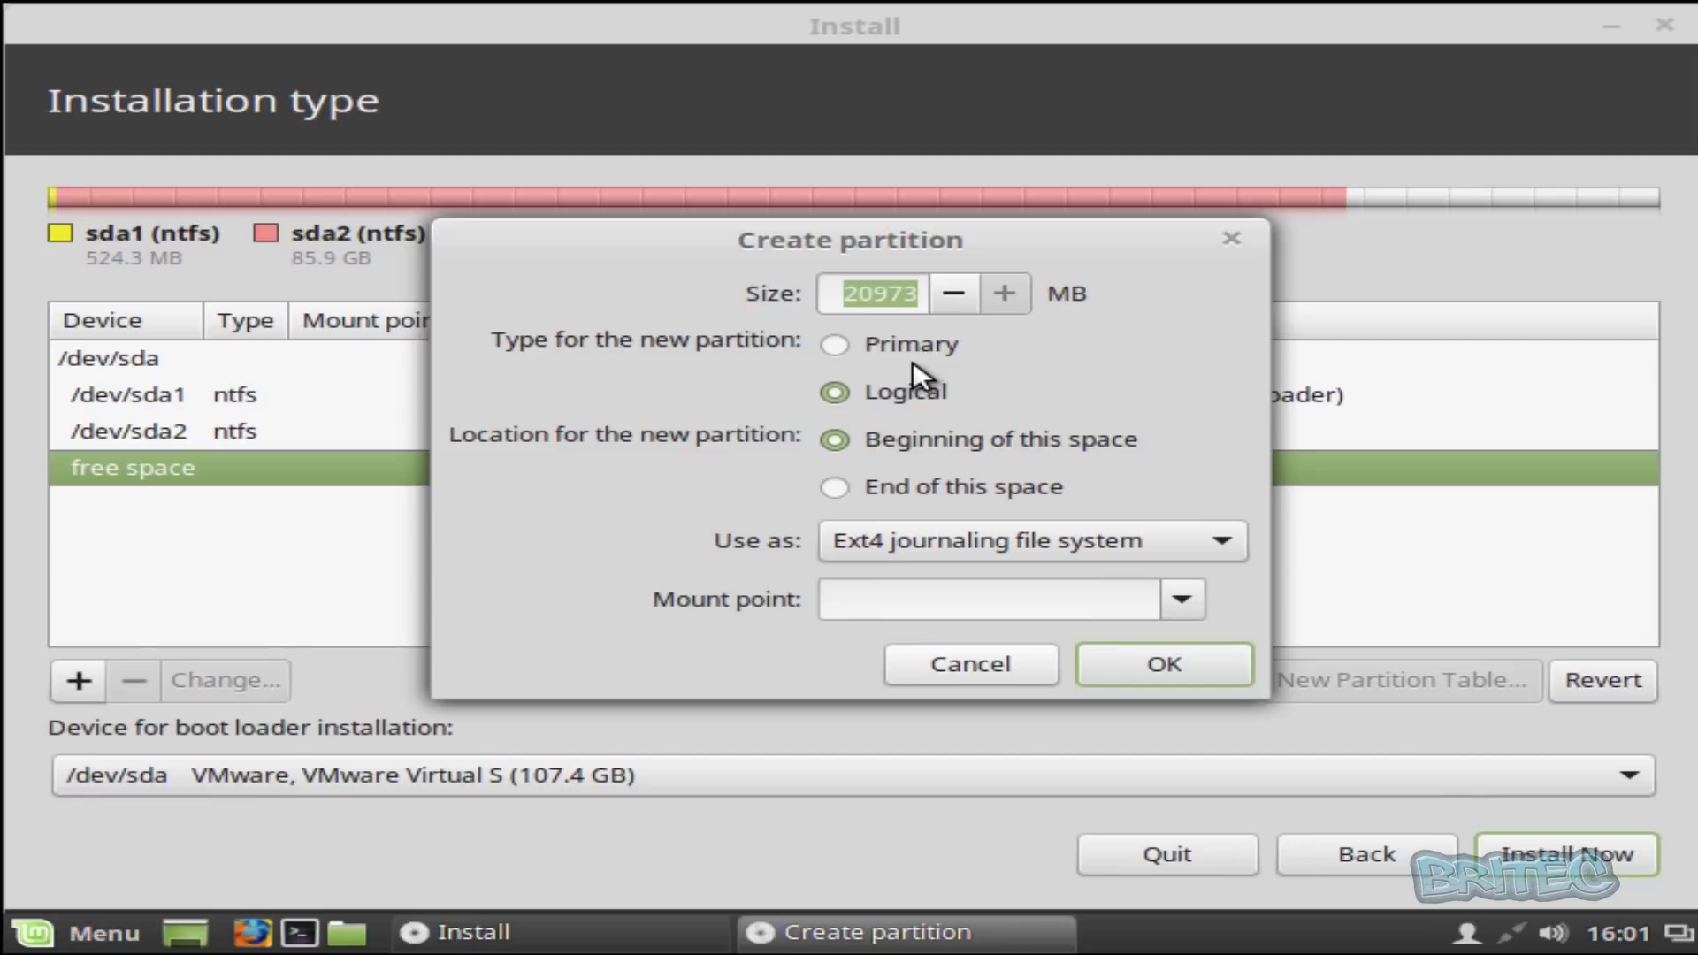
pyautogui.write('18')
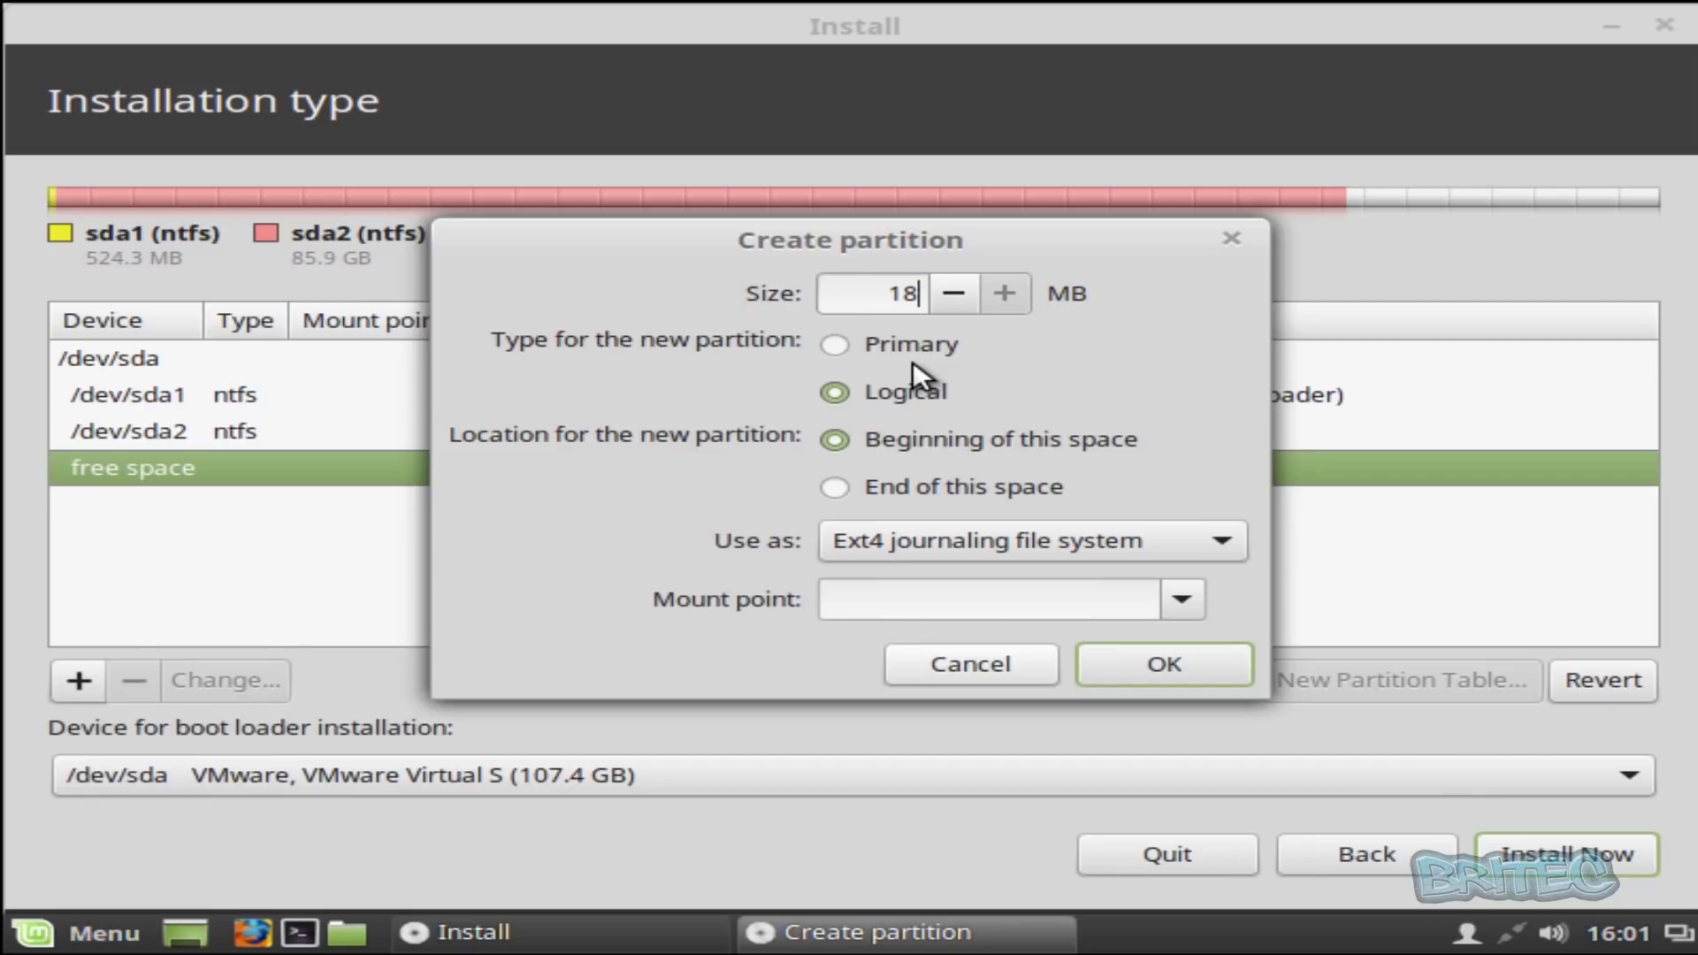
pyautogui.write('000')
pyautogui.click(838, 346)
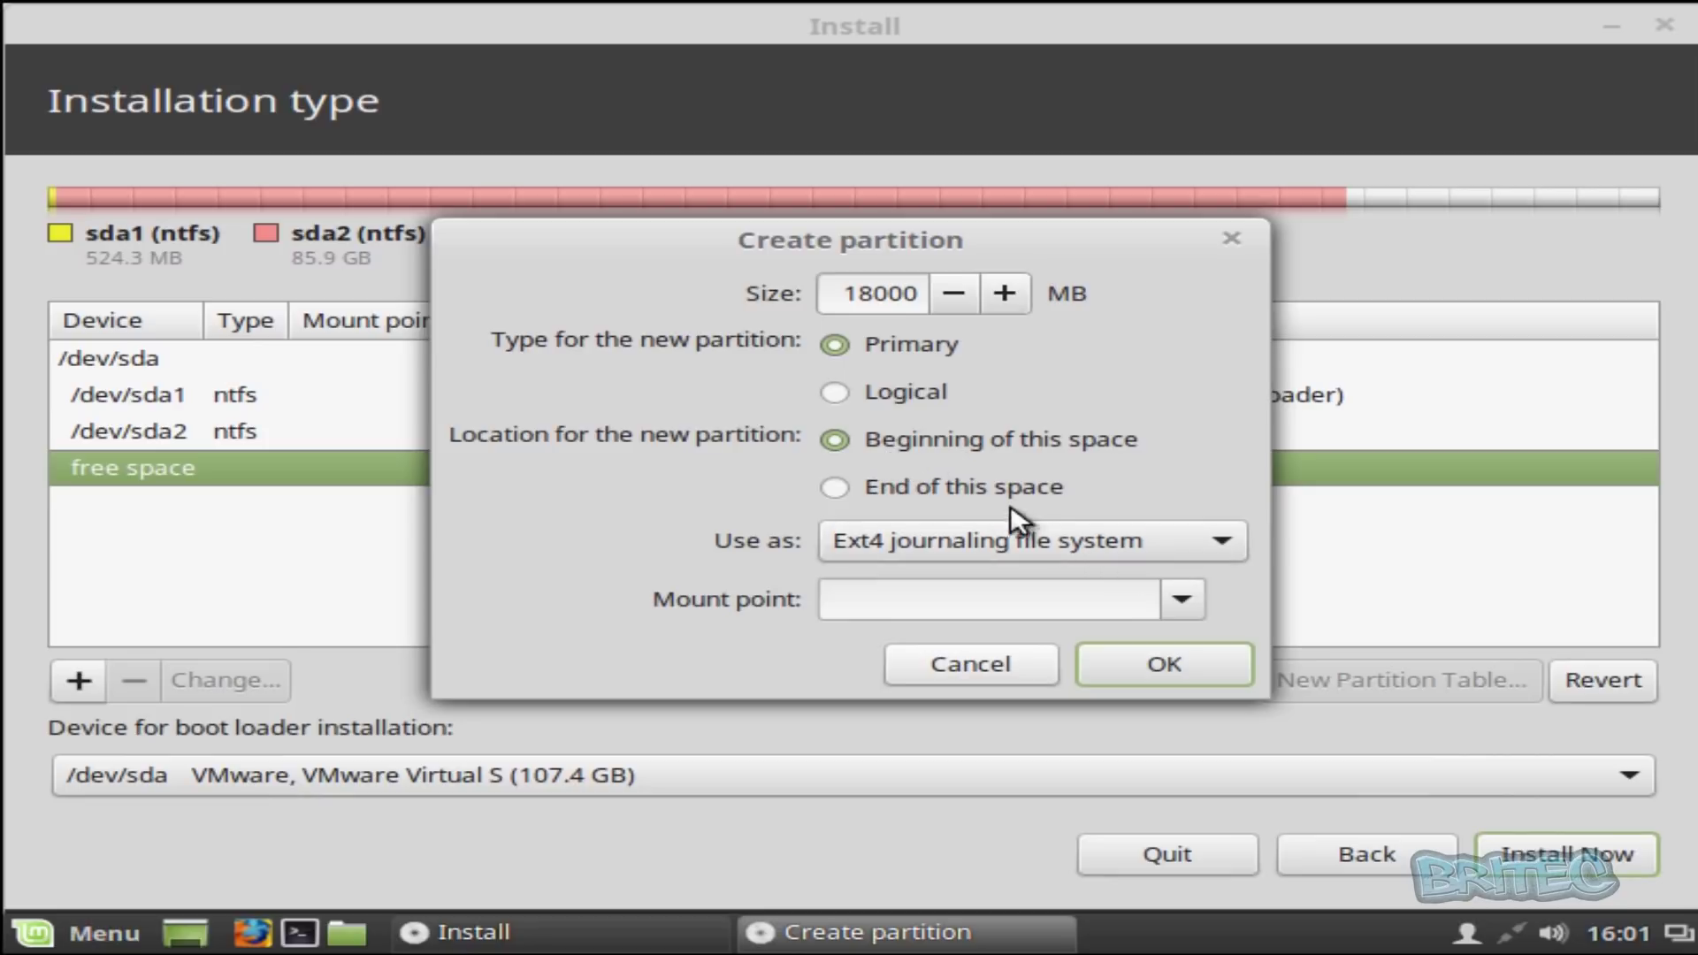
pyautogui.click(1168, 532)
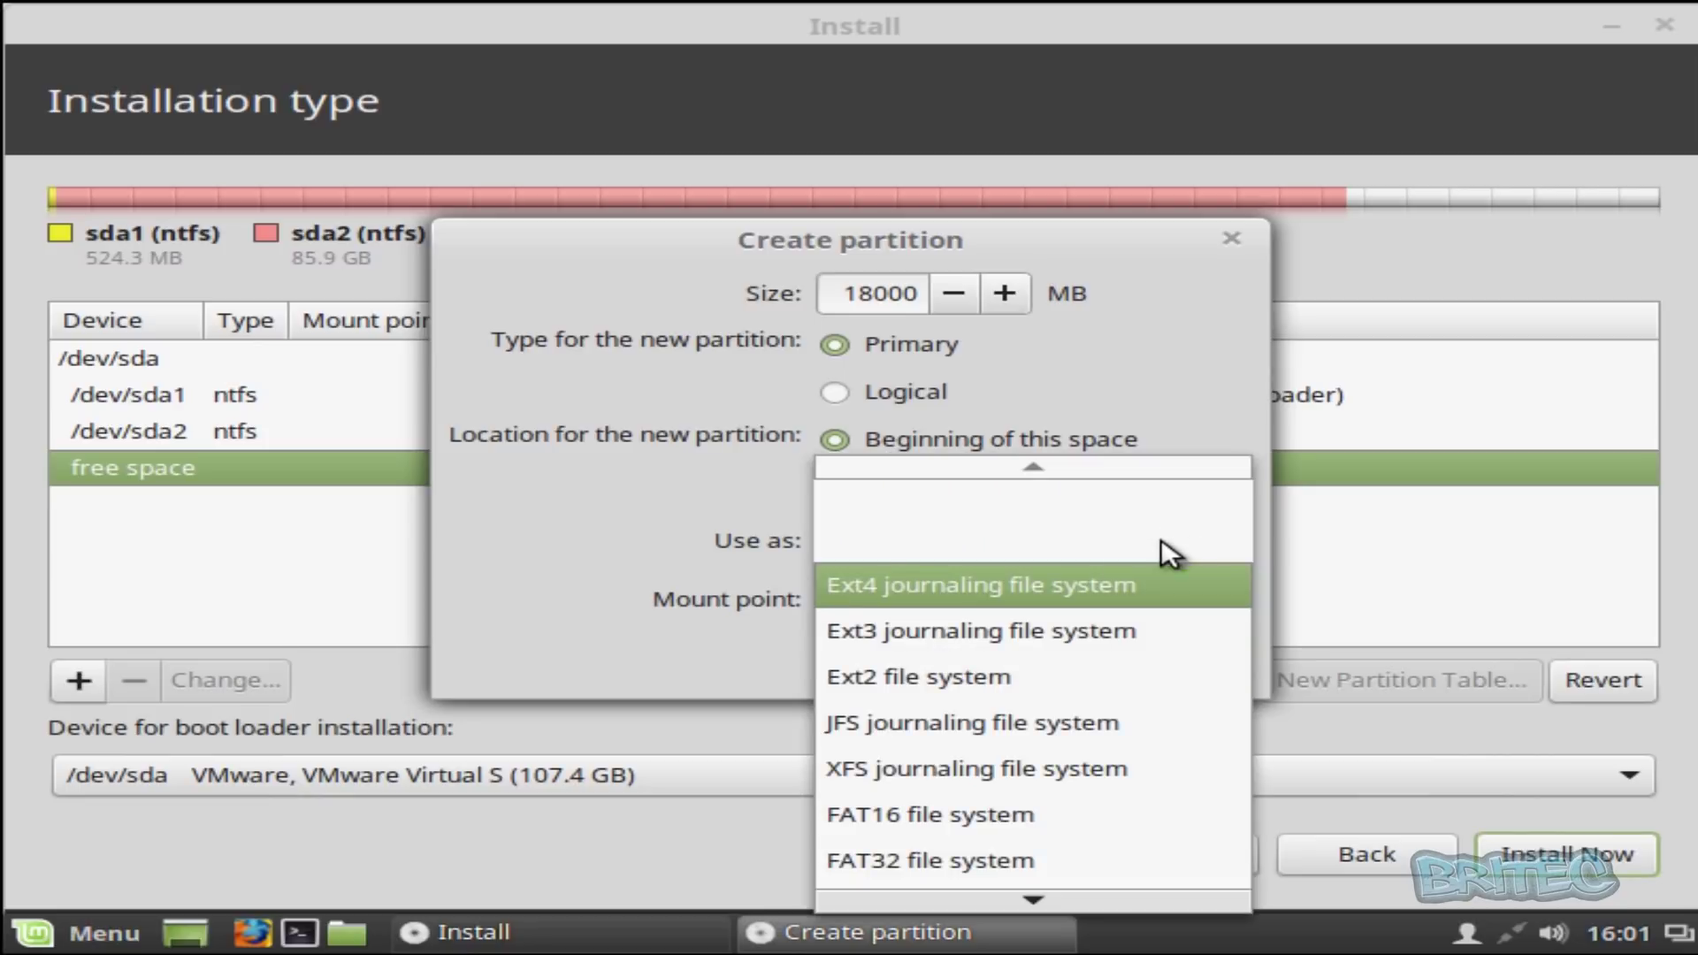
pyautogui.scroll(2, 1111, 712)
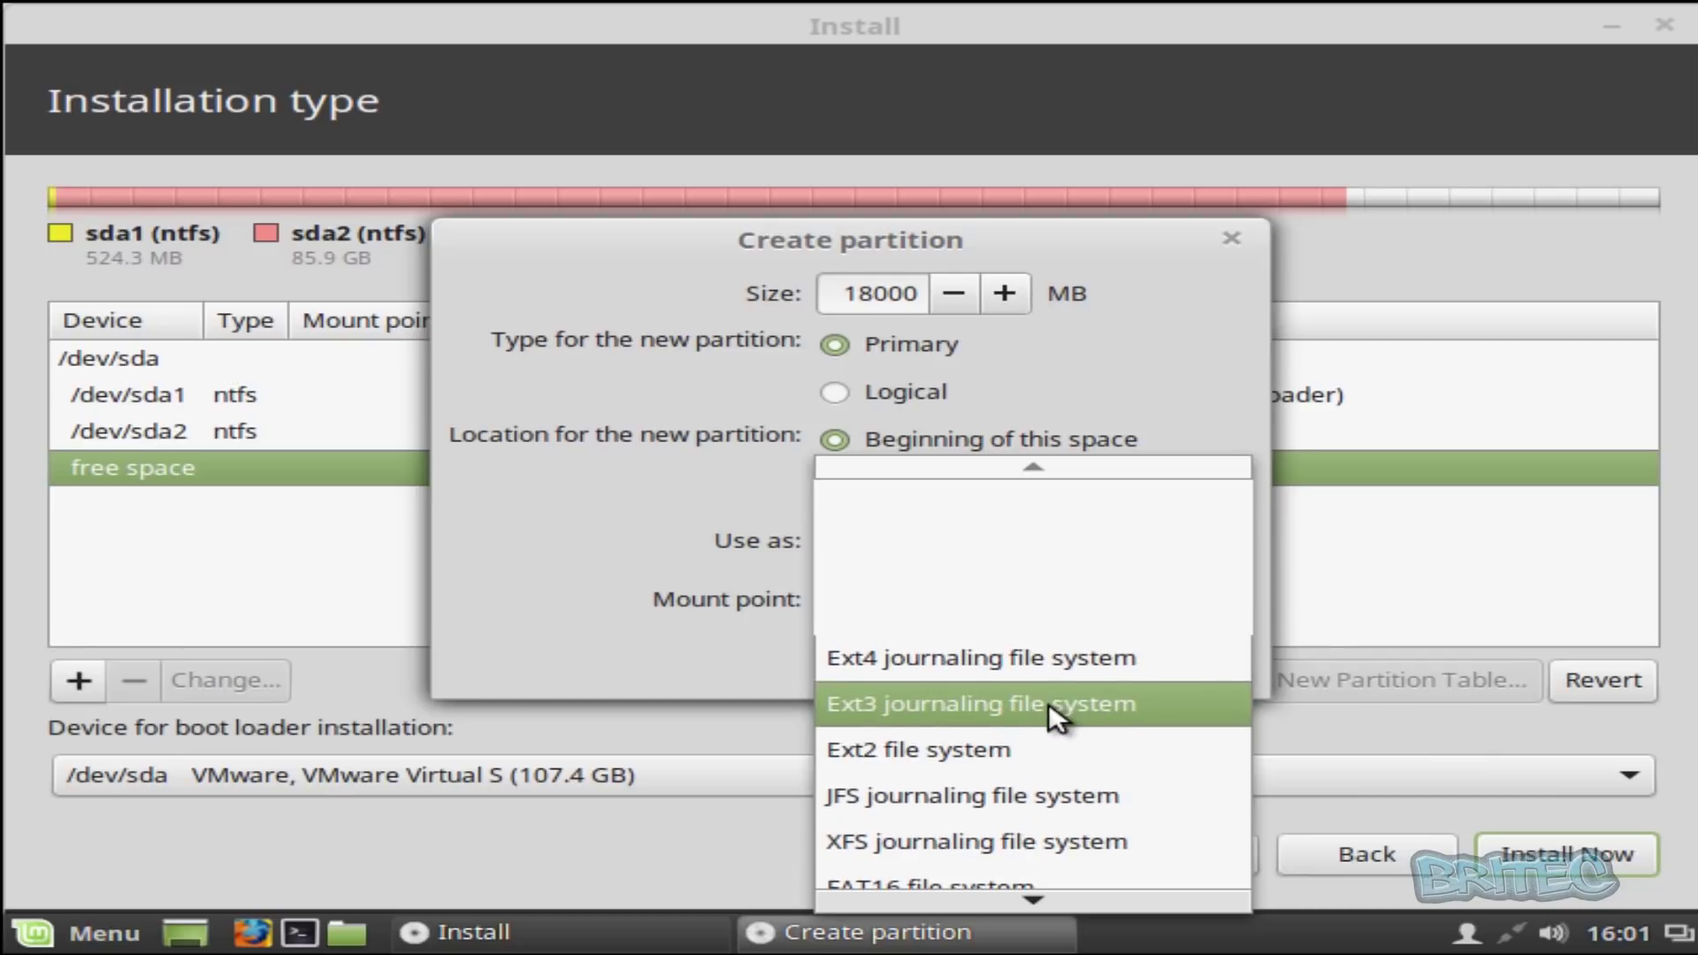
pyautogui.click(1068, 656)
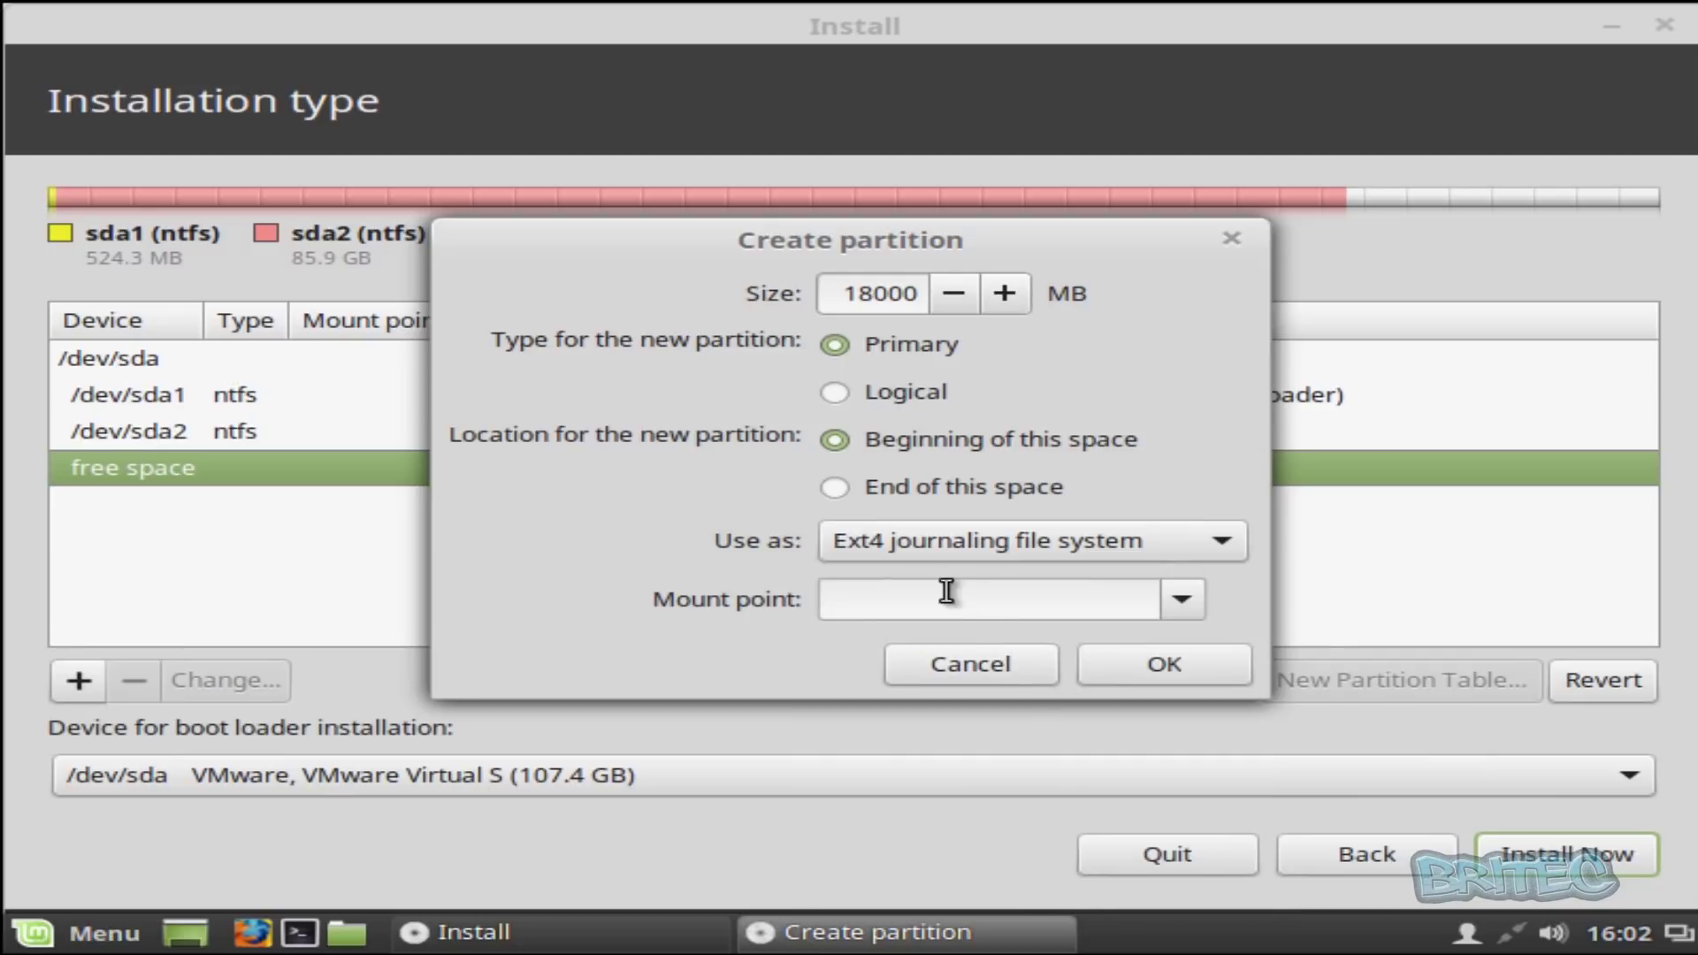
pyautogui.click(1176, 599)
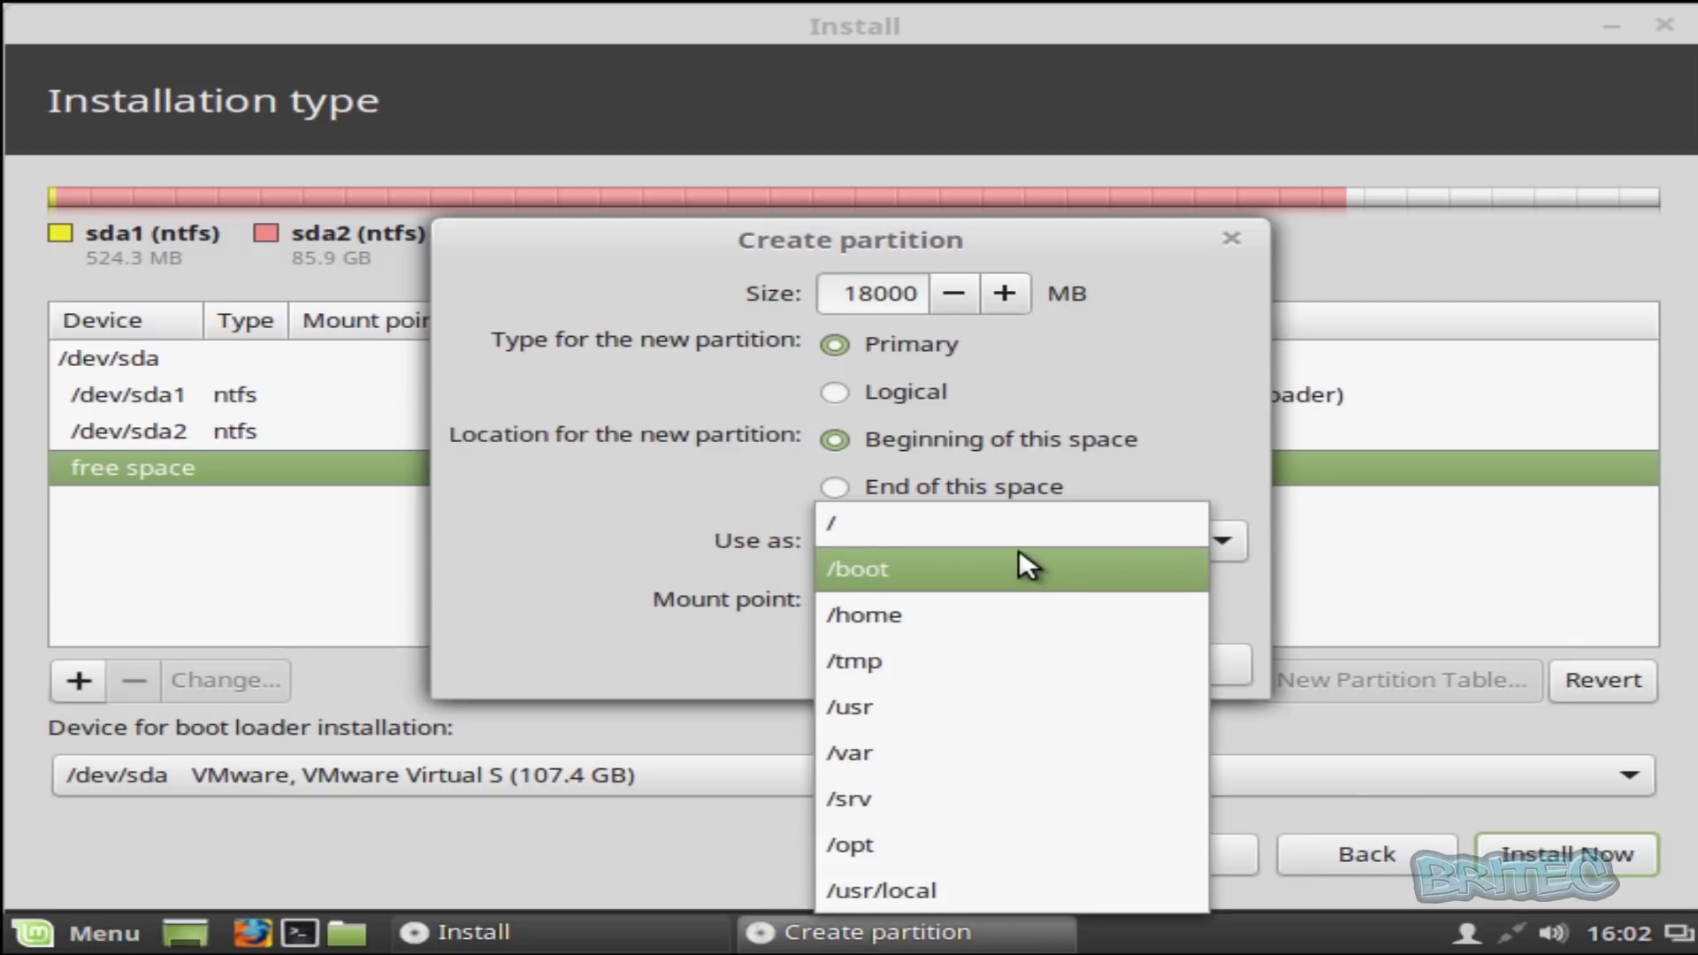
pyautogui.click(984, 522)
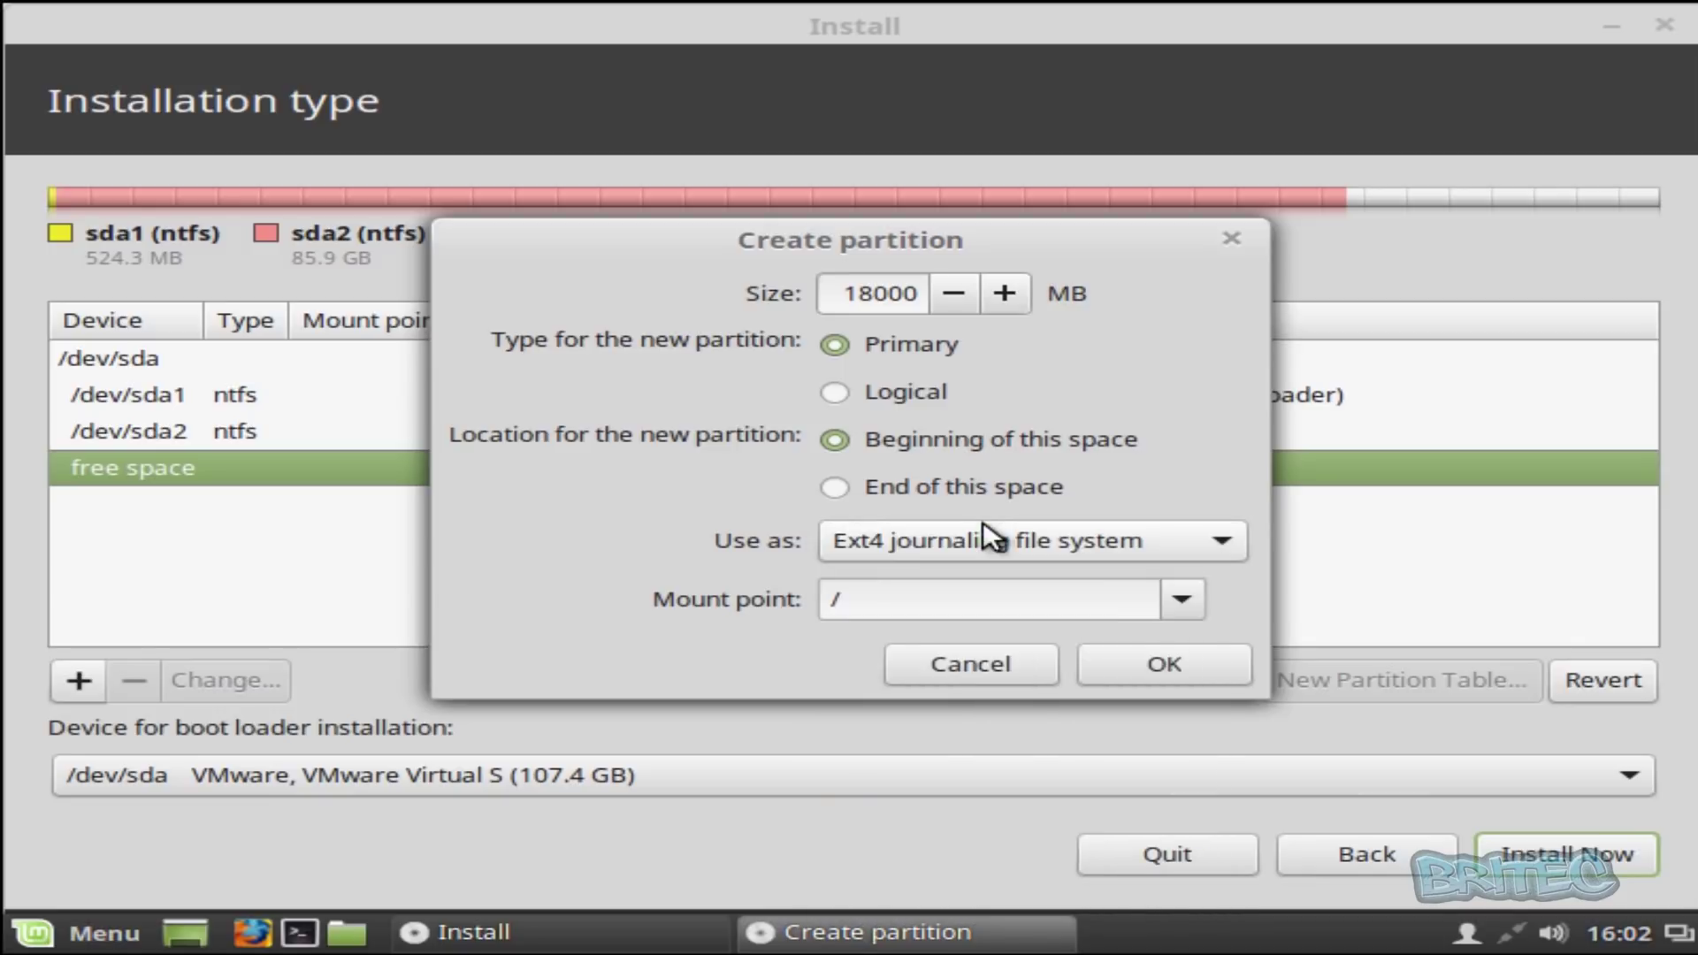
pyautogui.click(1202, 672)
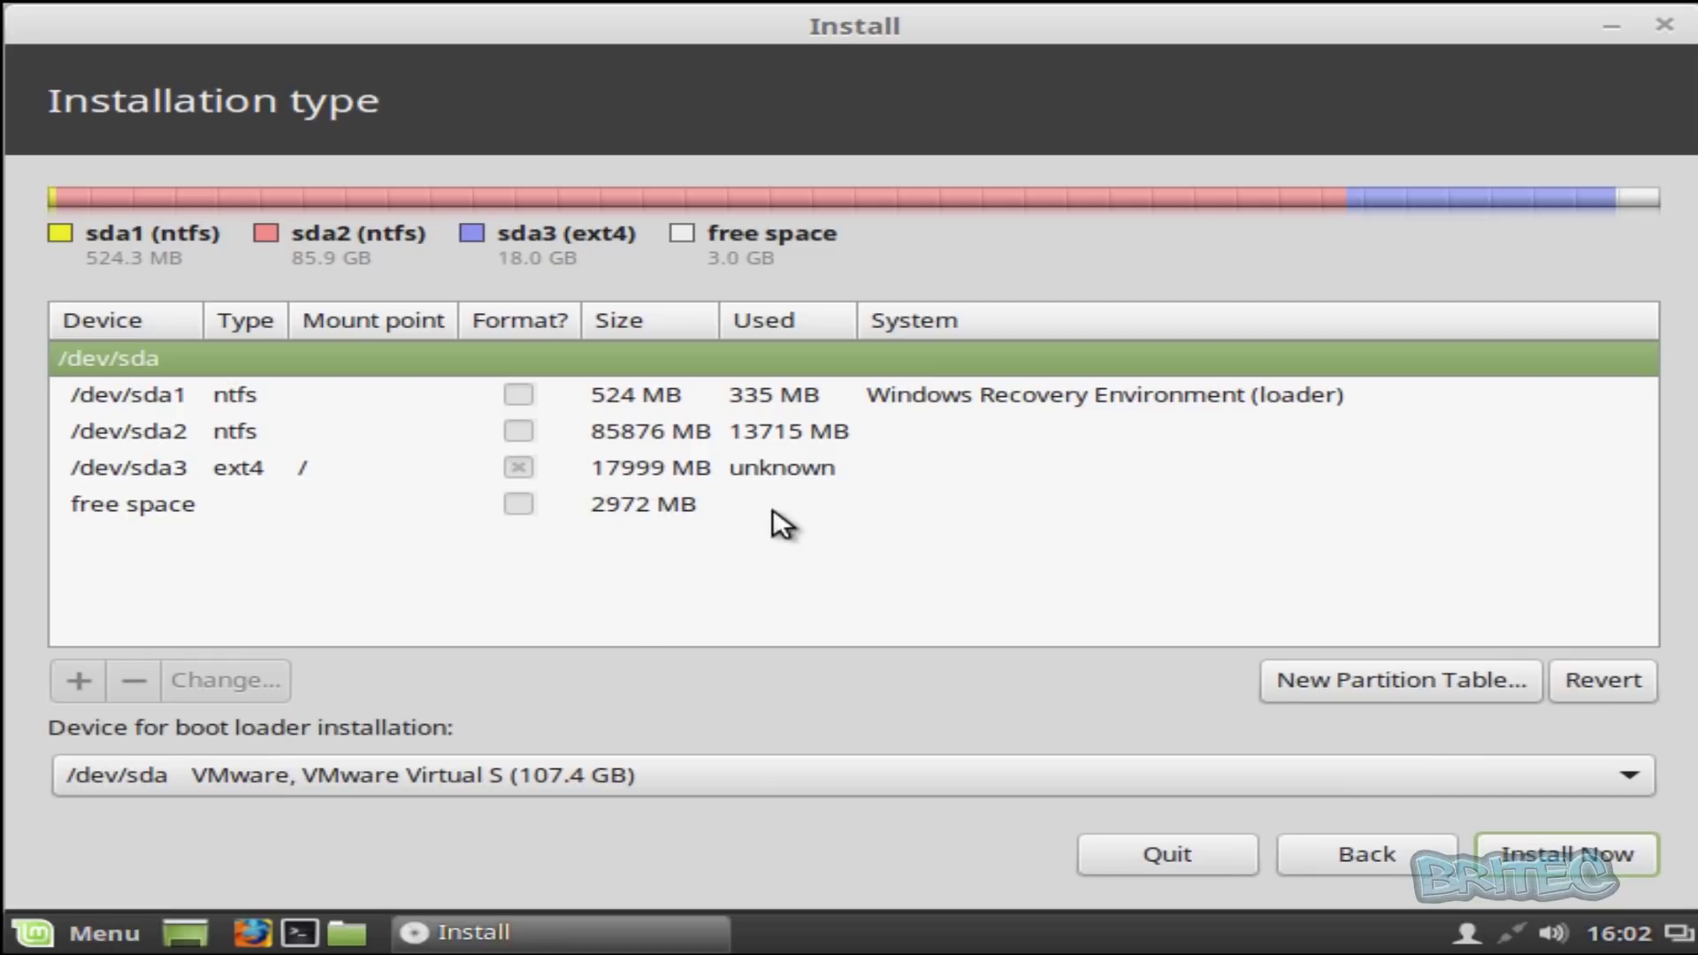
# - Turn the remaining 2972 MB free space into a swap area partition
pyautogui.click(698, 467)
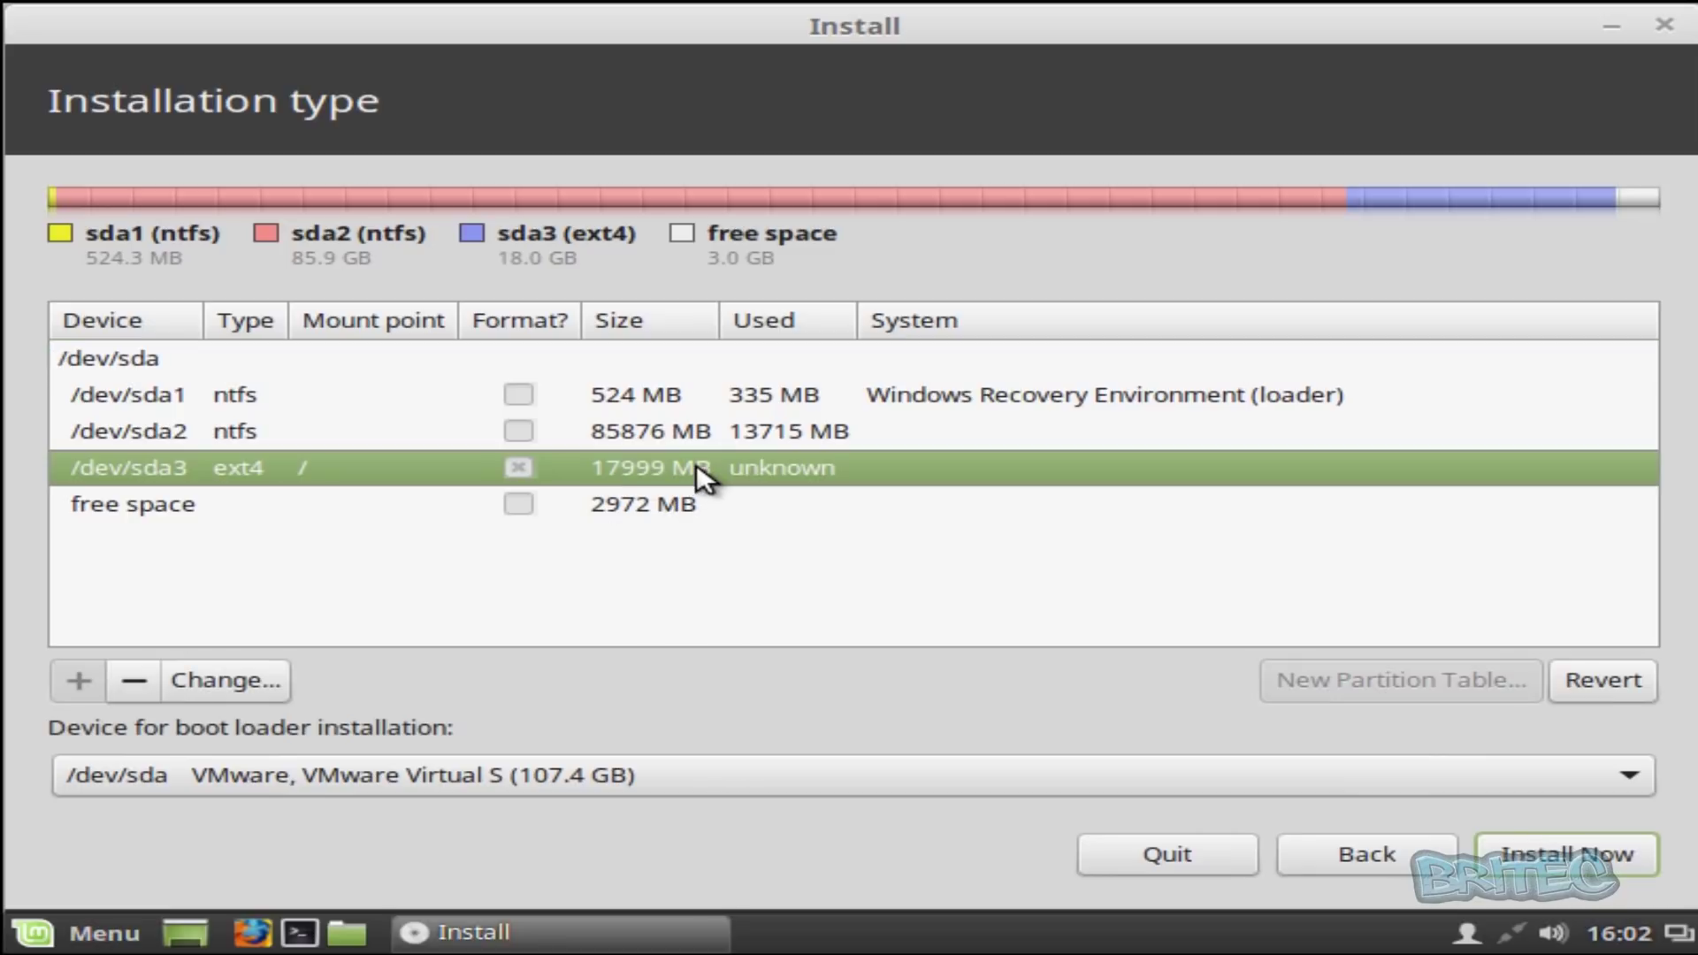
pyautogui.click(646, 510)
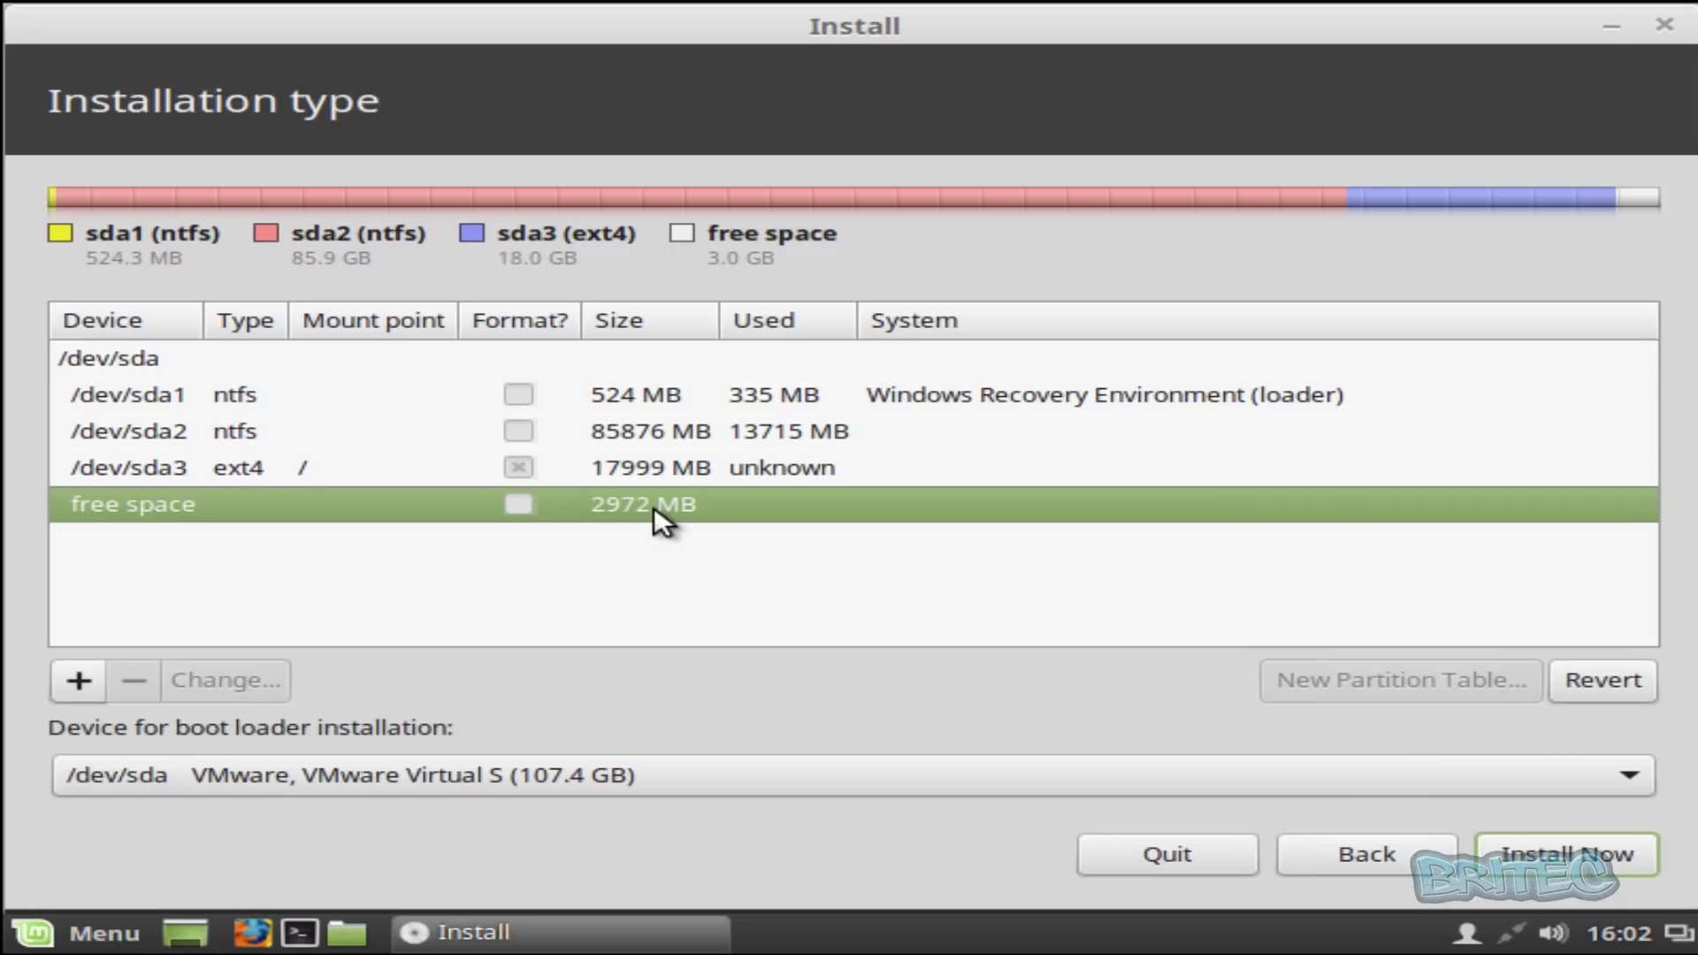
pyautogui.doubleClick(655, 507)
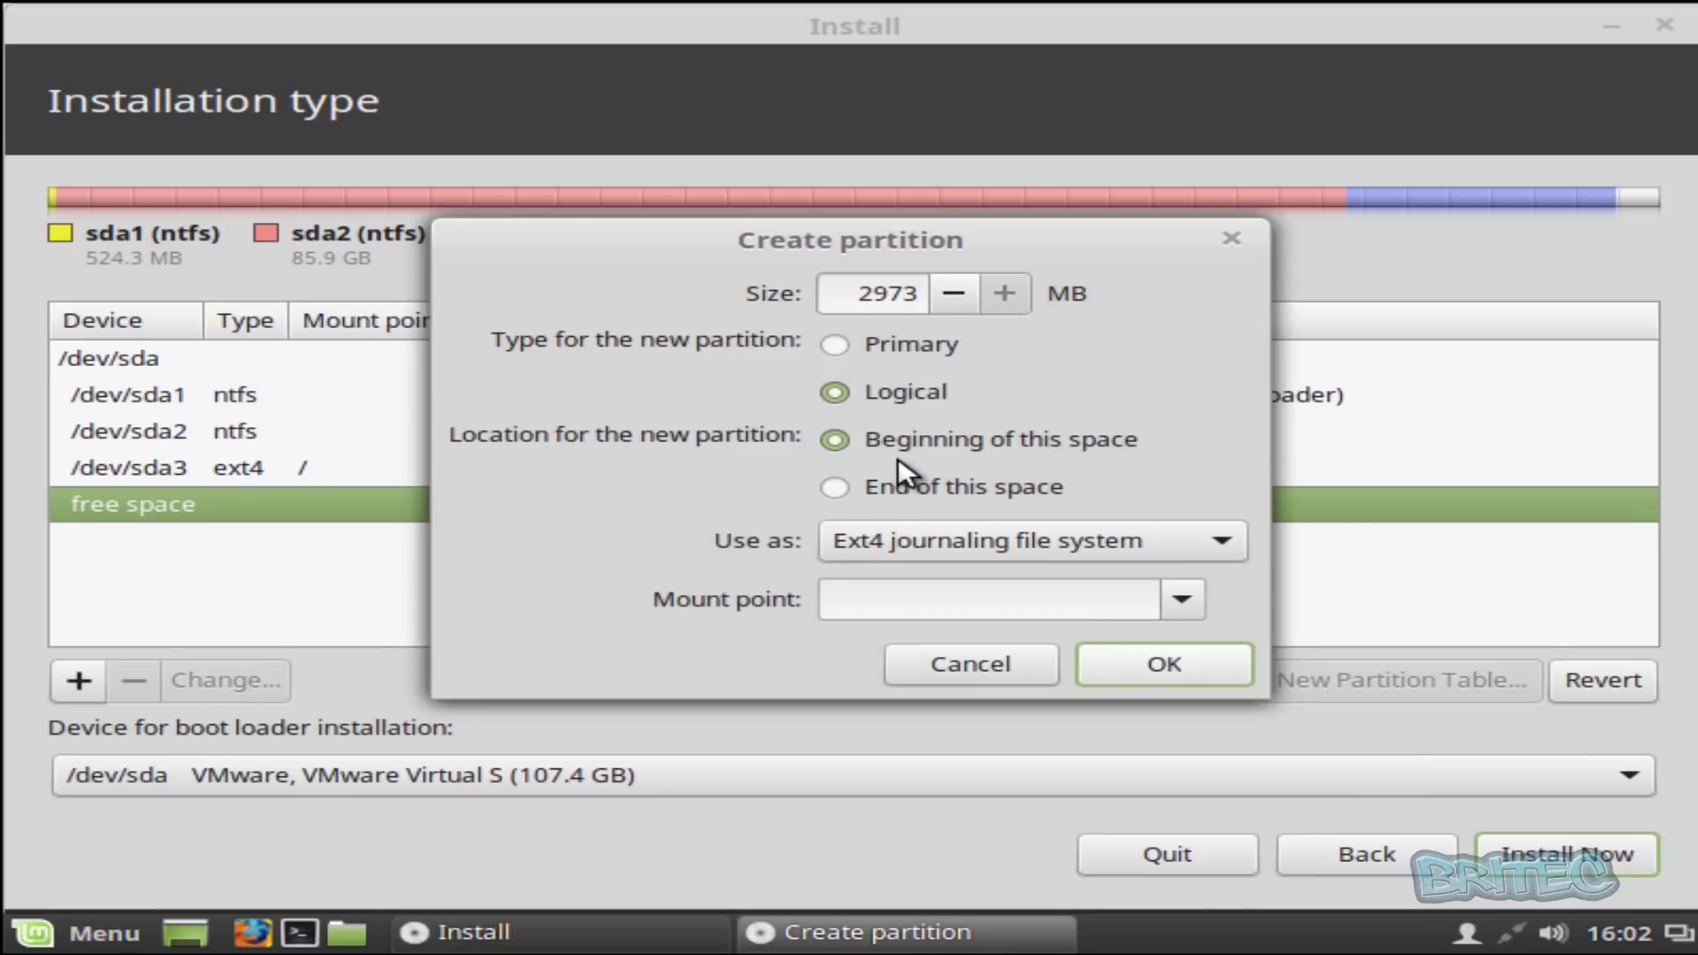
pyautogui.click(1149, 541)
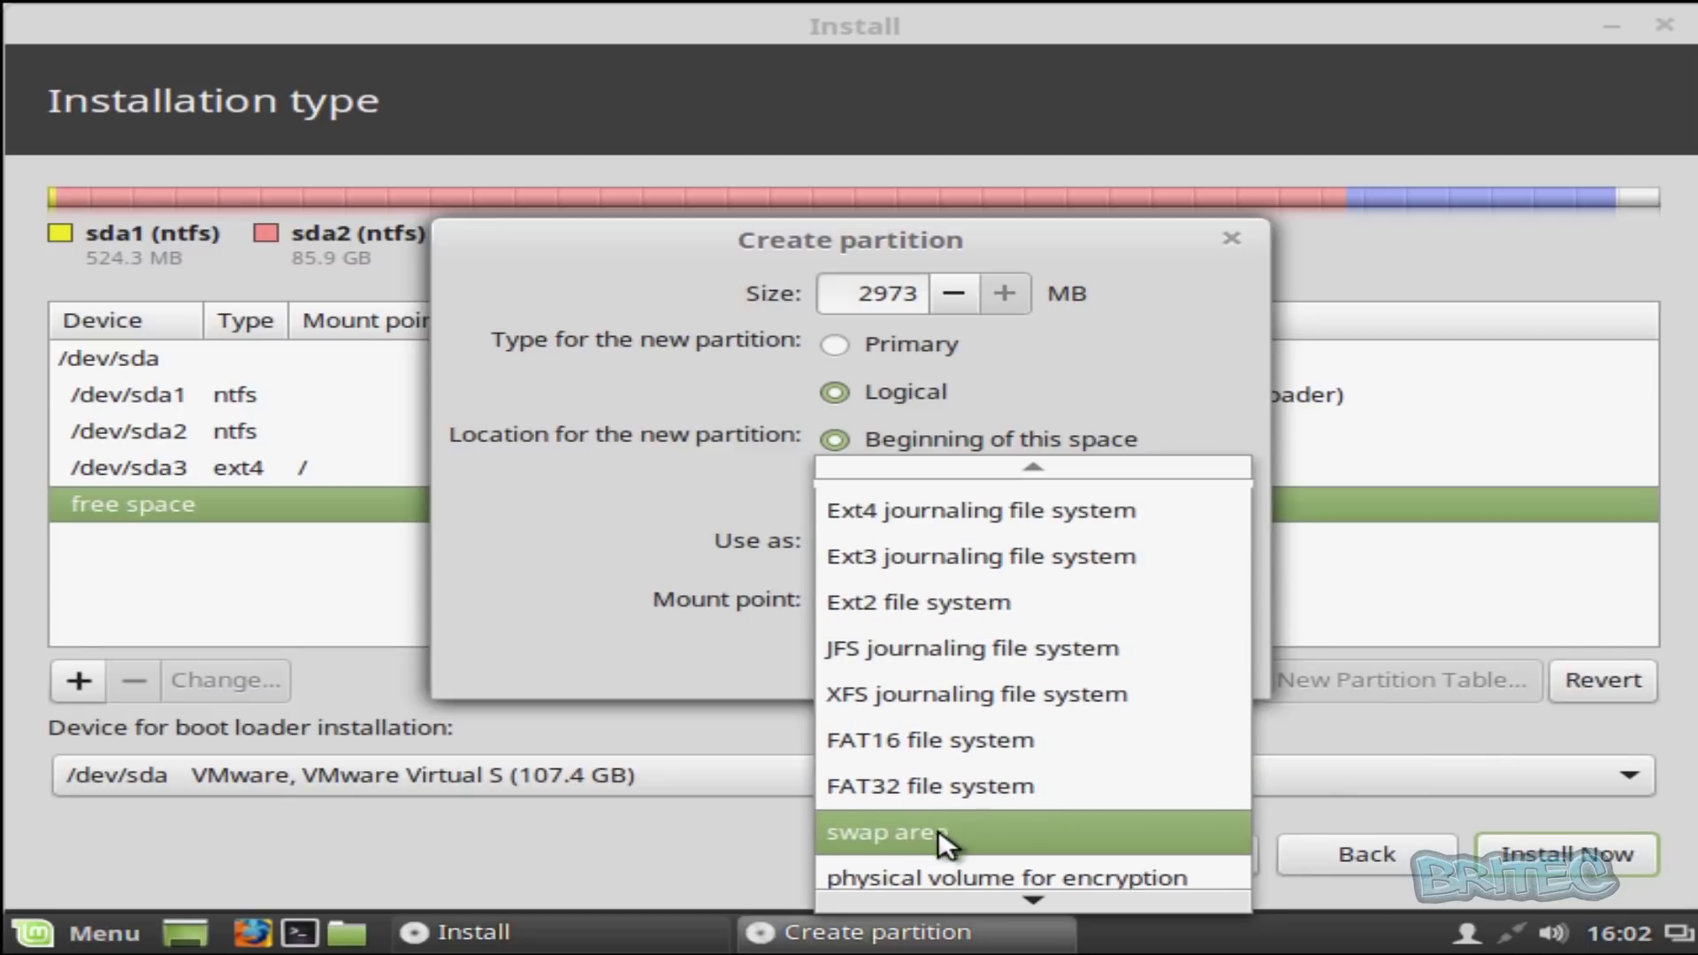
pyautogui.click(942, 833)
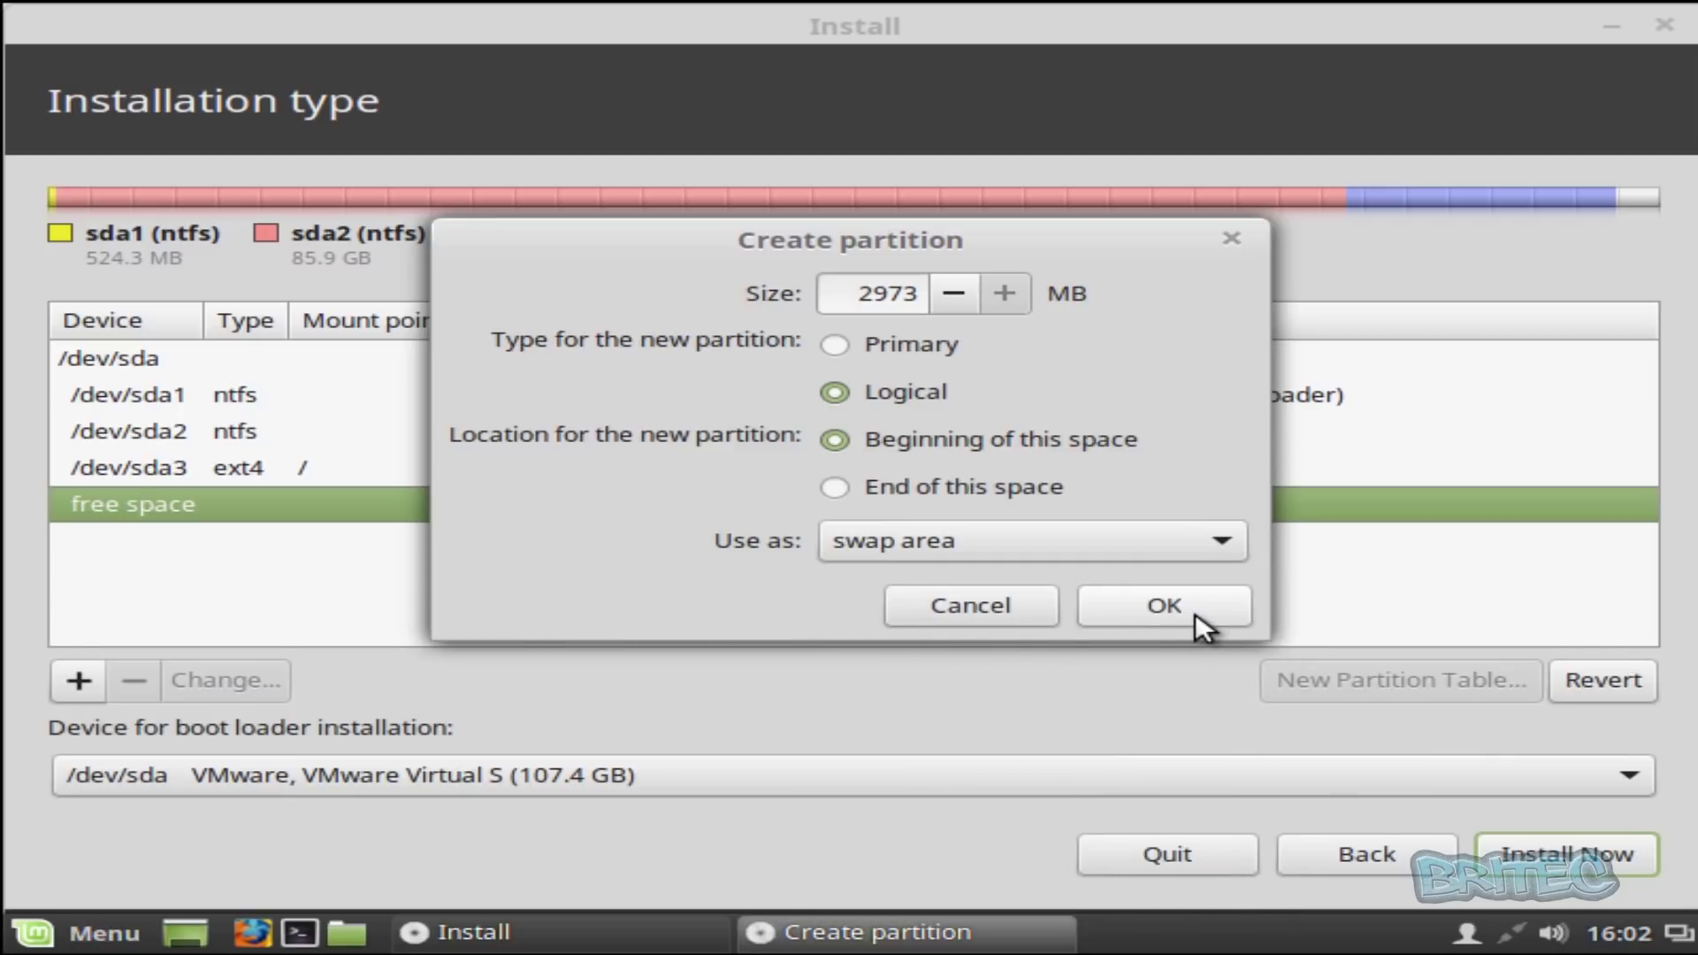
pyautogui.click(1192, 611)
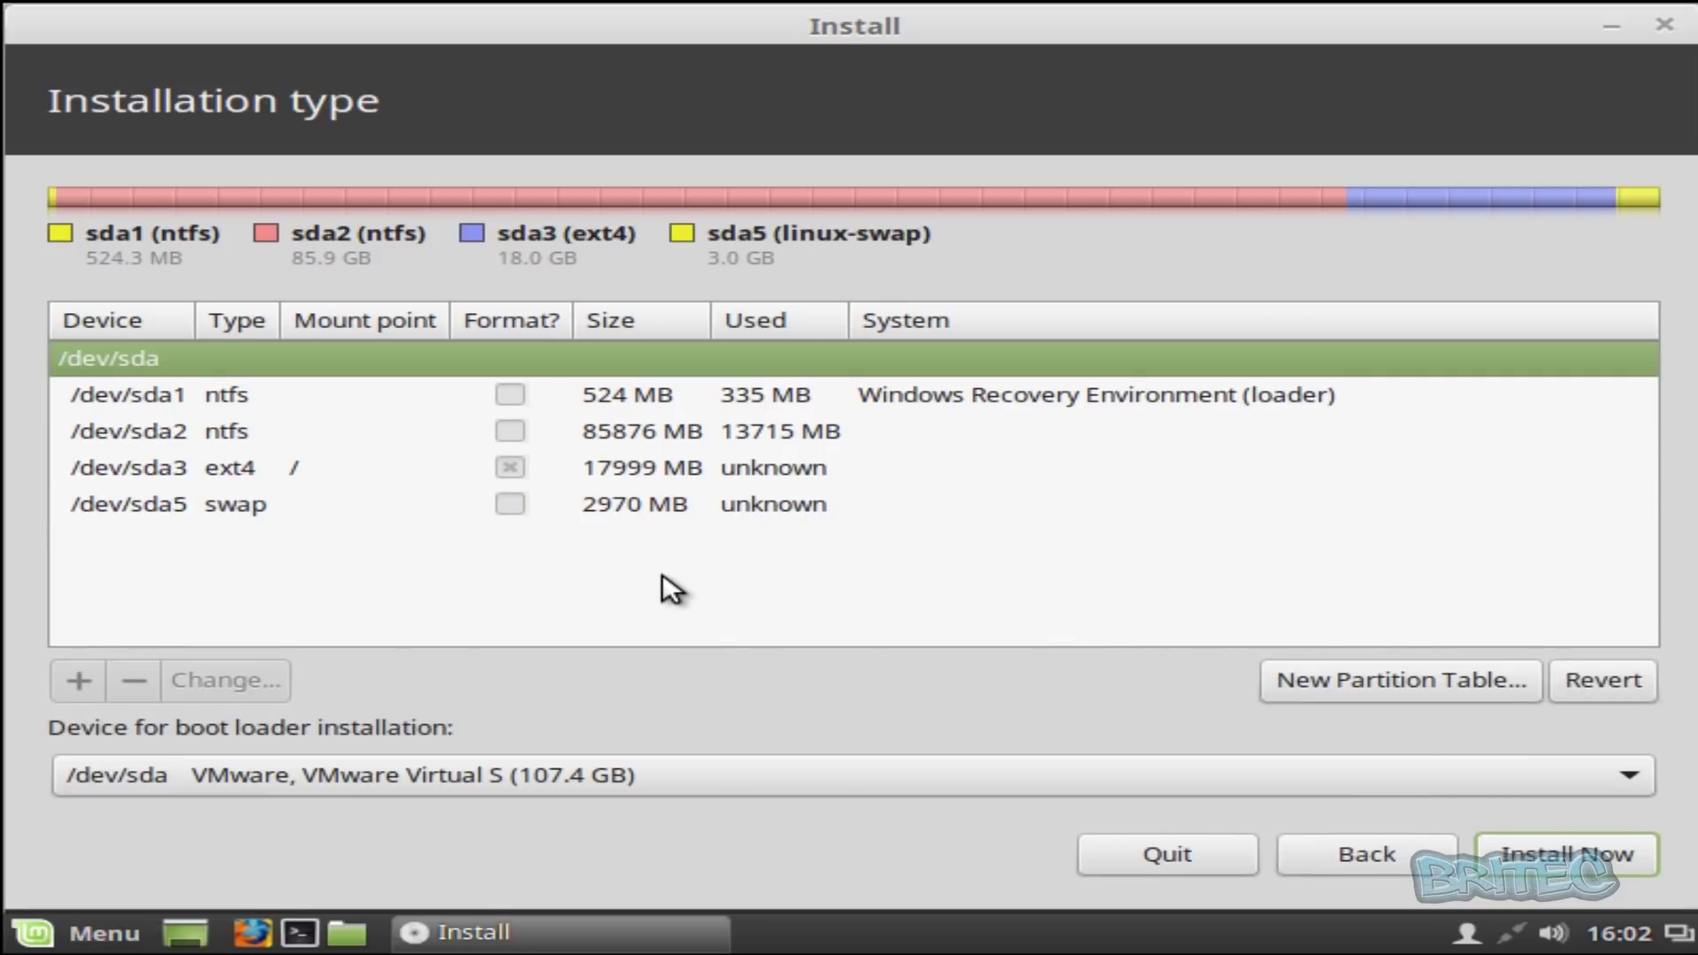
pyautogui.click(168, 470)
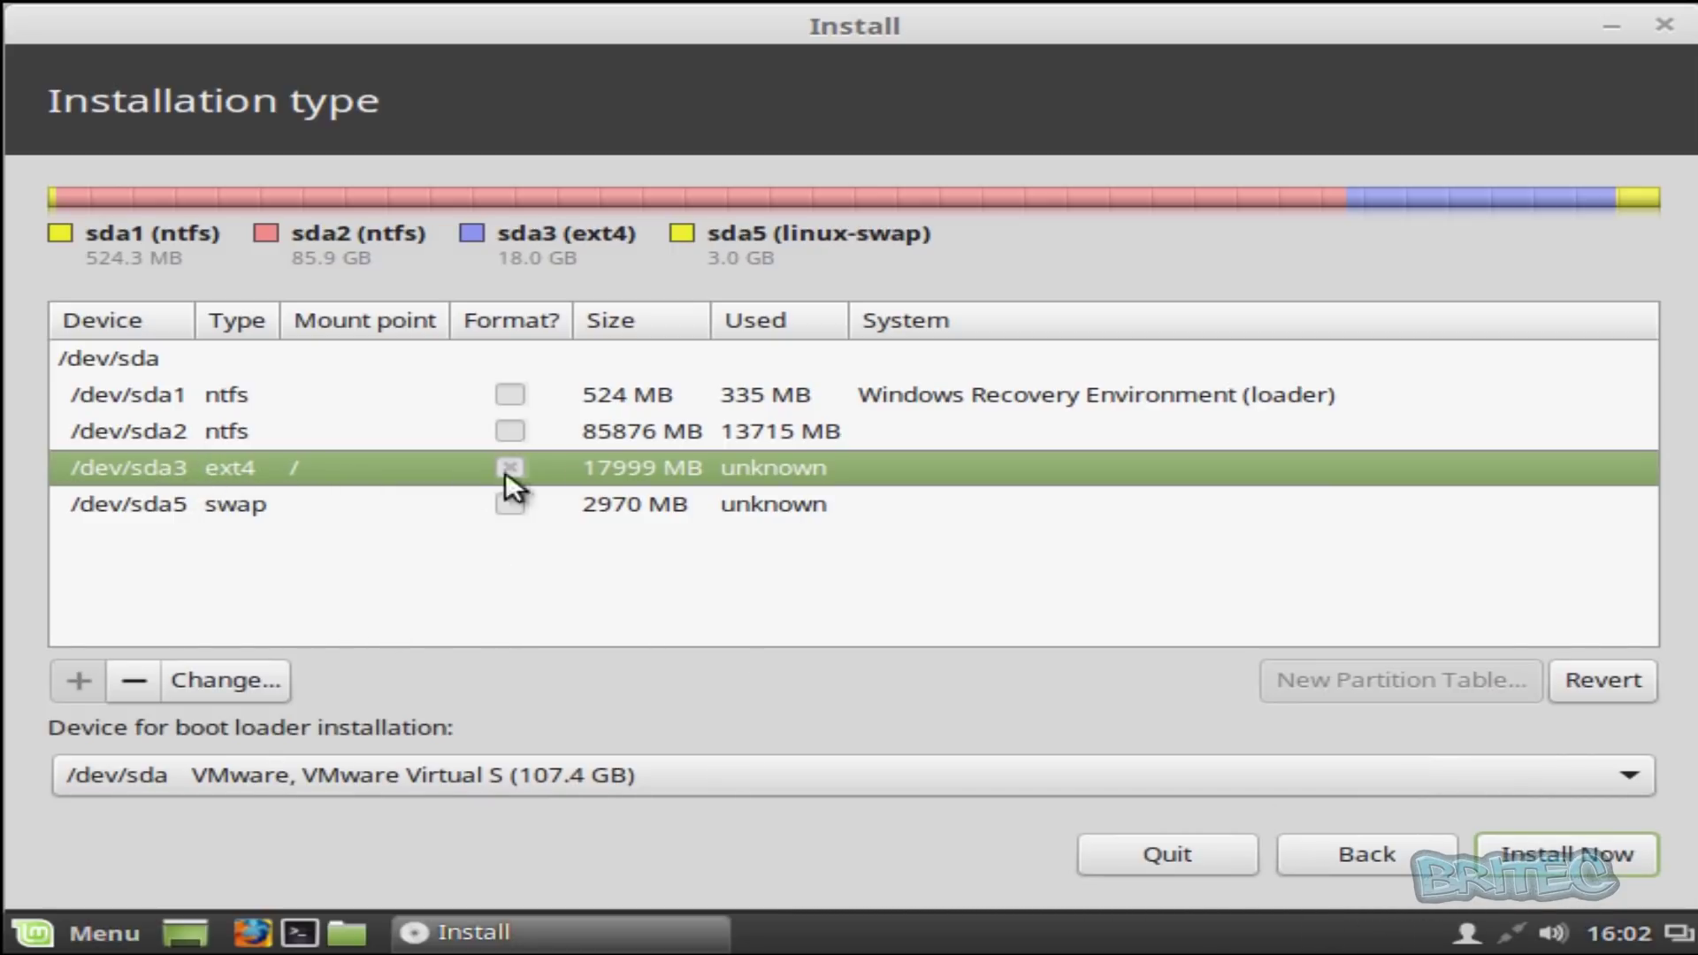
# - Start the installation and confirm writing the ext4 and swap partition changes to disk
pyautogui.click(1561, 854)
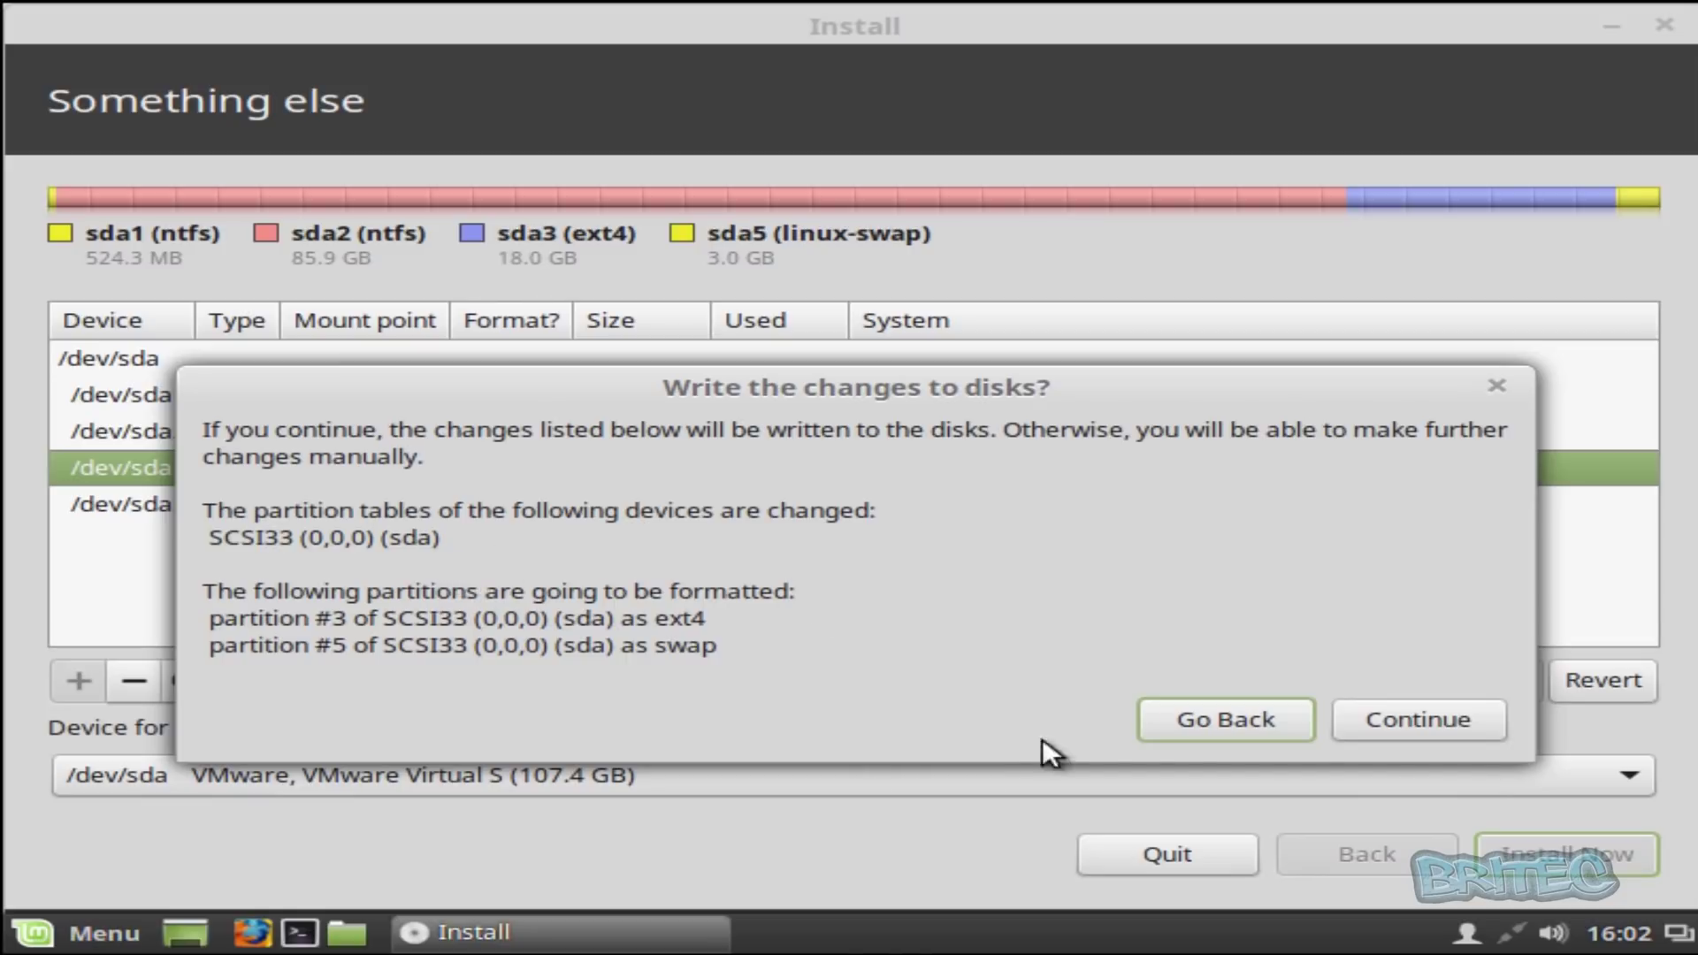
pyautogui.click(1406, 720)
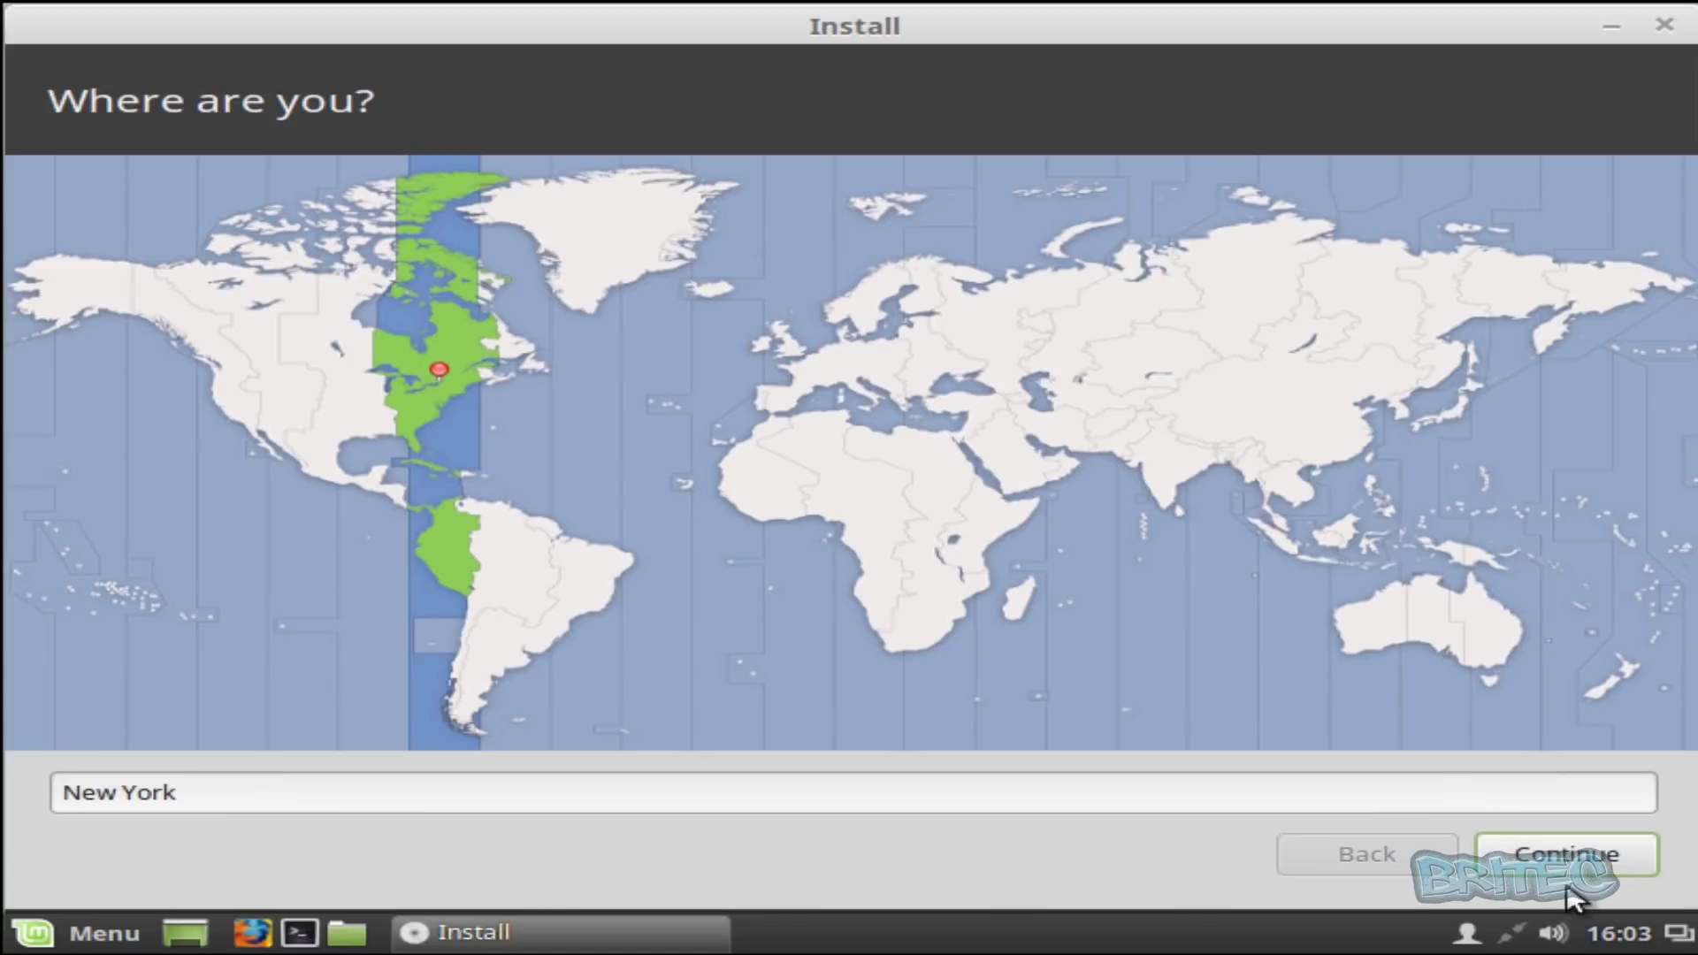
# - Keep New York as the location and choose the English (UK) keyboard layout
pyautogui.click(1555, 860)
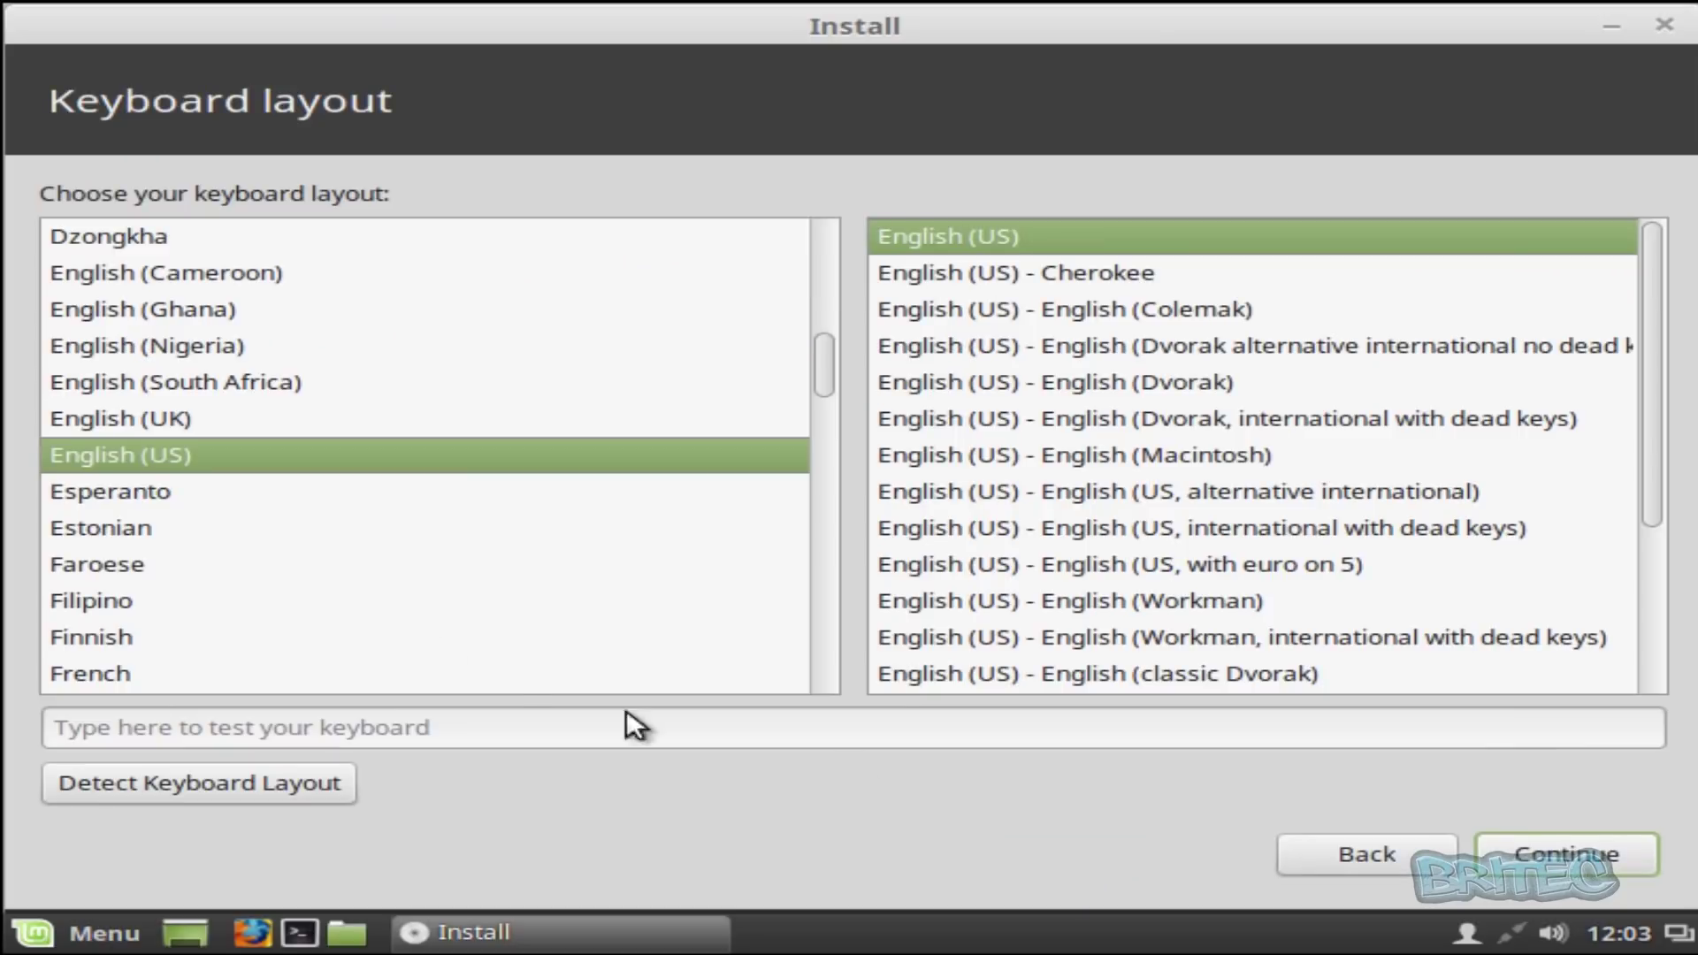
pyautogui.click(188, 419)
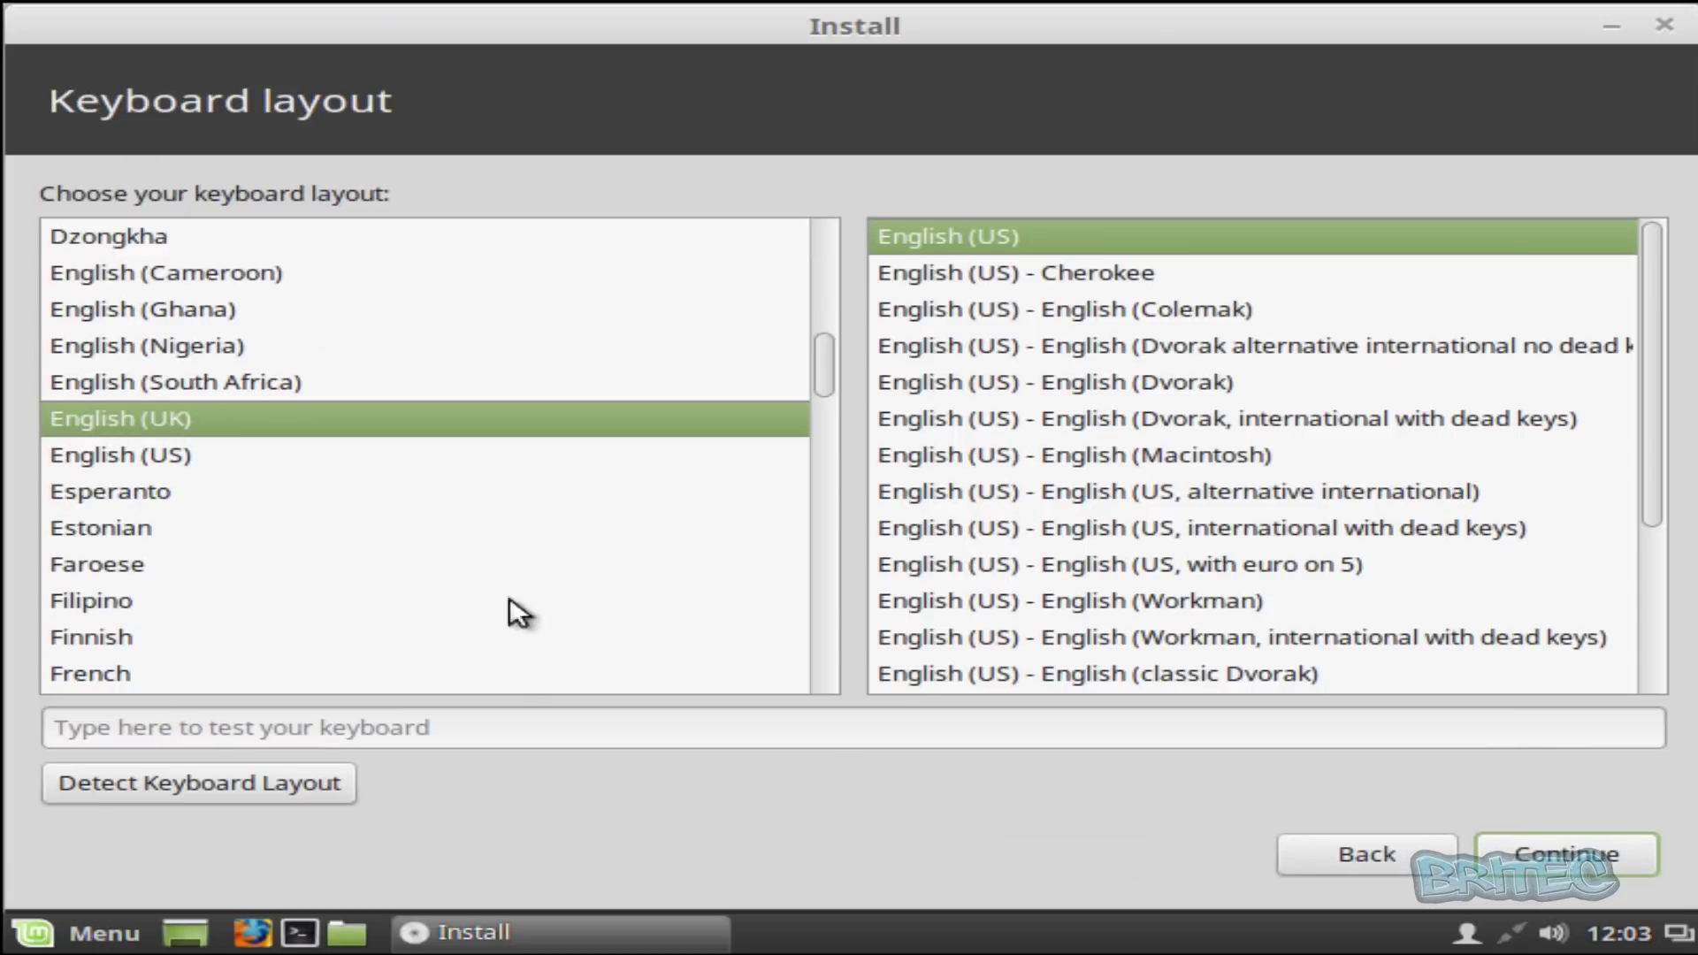
pyautogui.click(1578, 867)
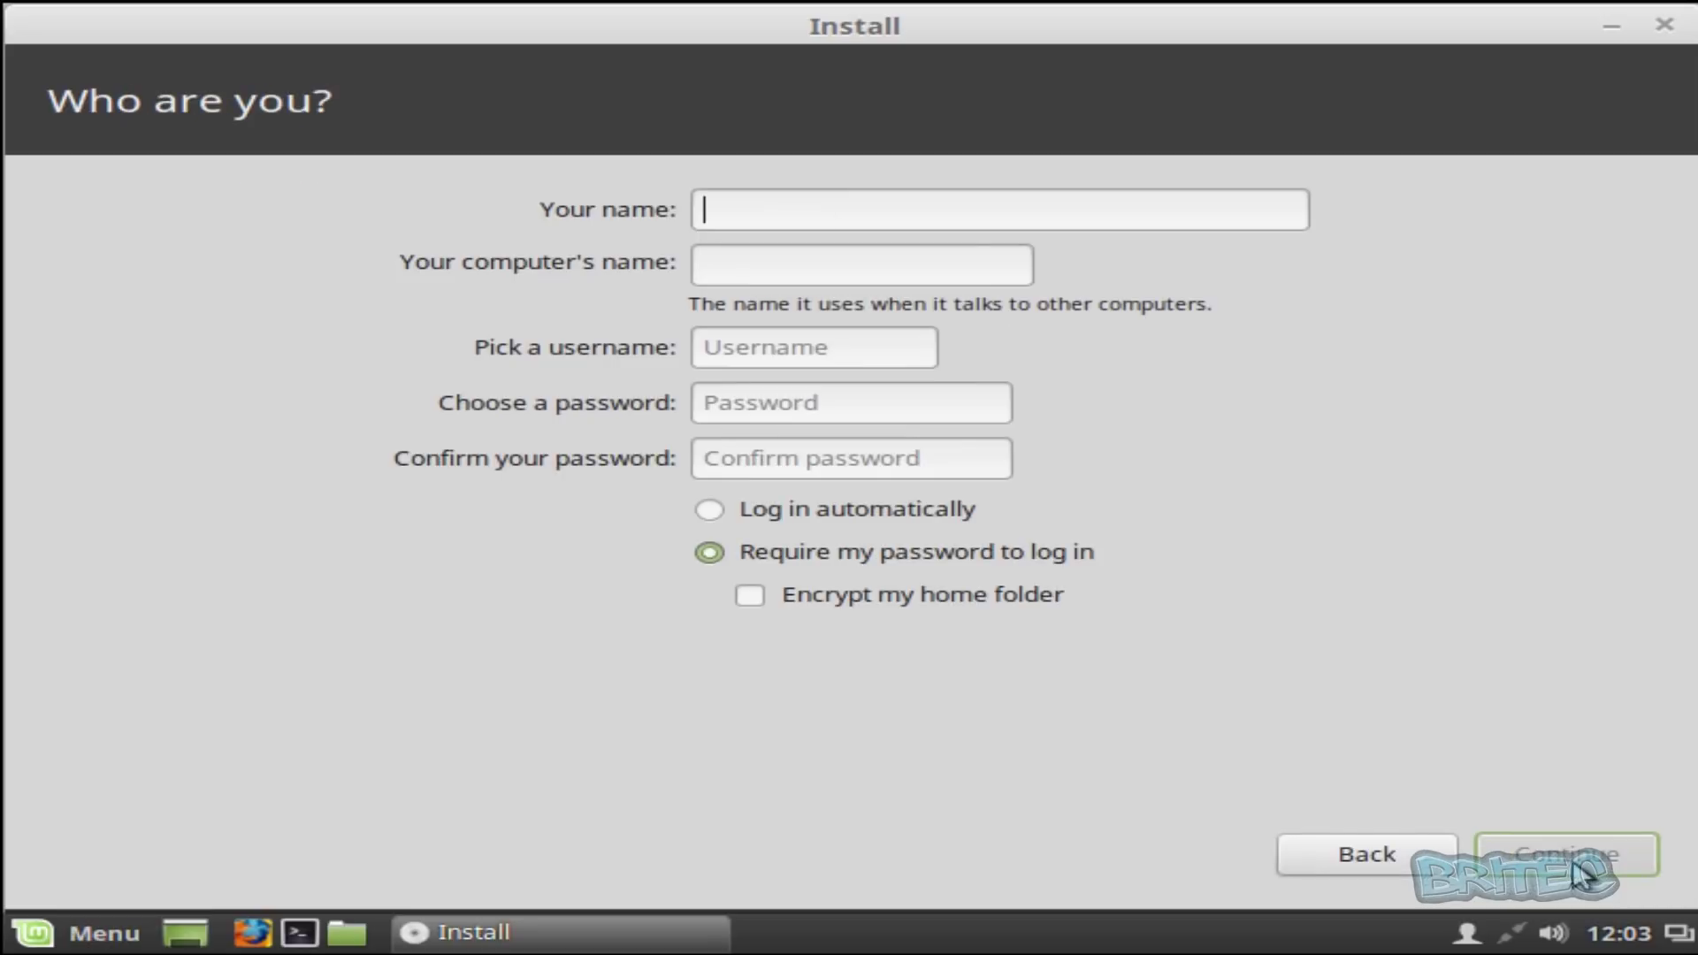
# - Enter the user's name, set and confirm the account password, and begin installing
pyautogui.write('B')
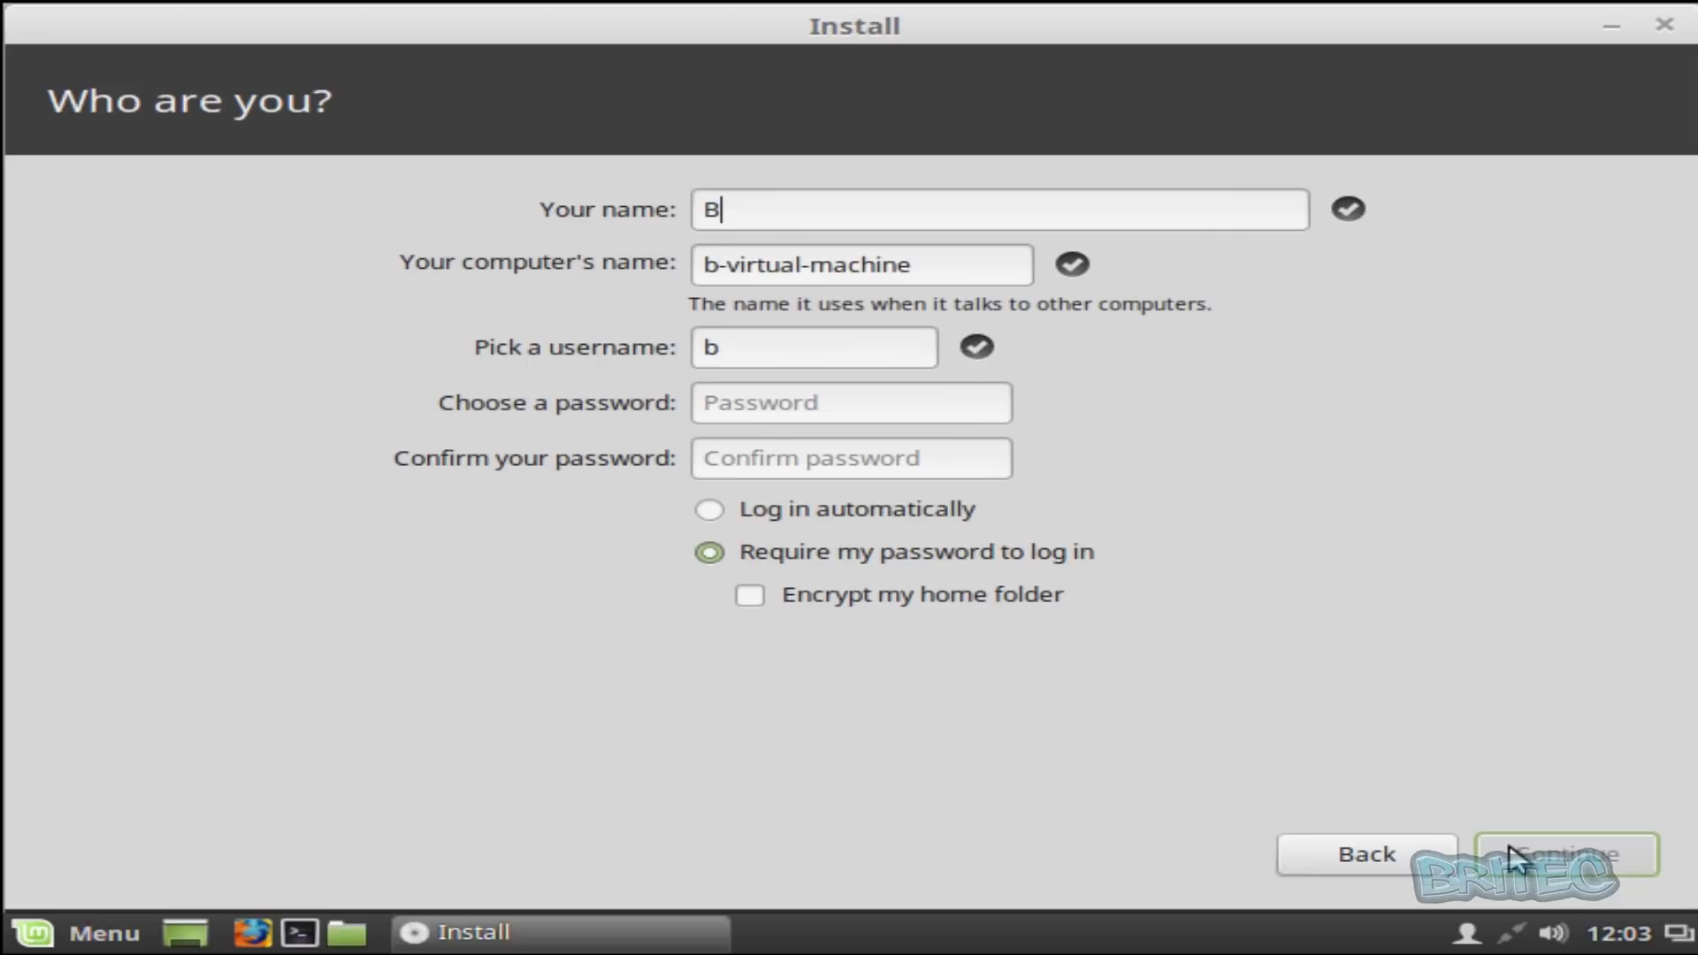
pyautogui.write('ritec')
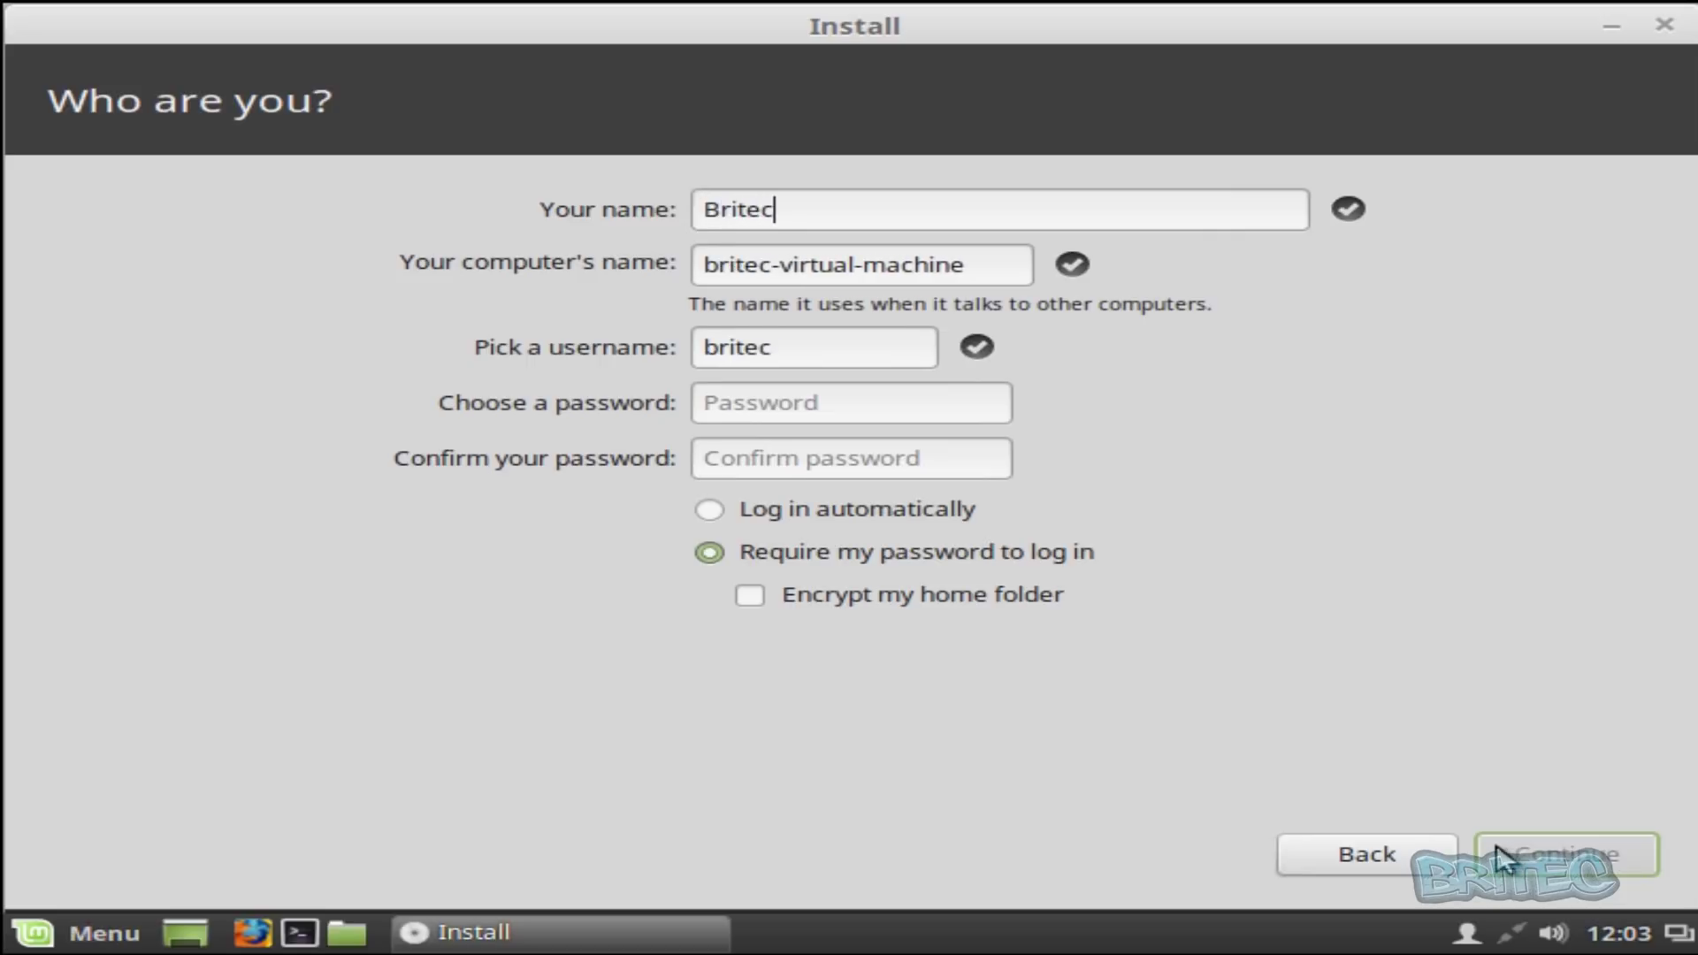
pyautogui.click(747, 409)
pyautogui.write('test')
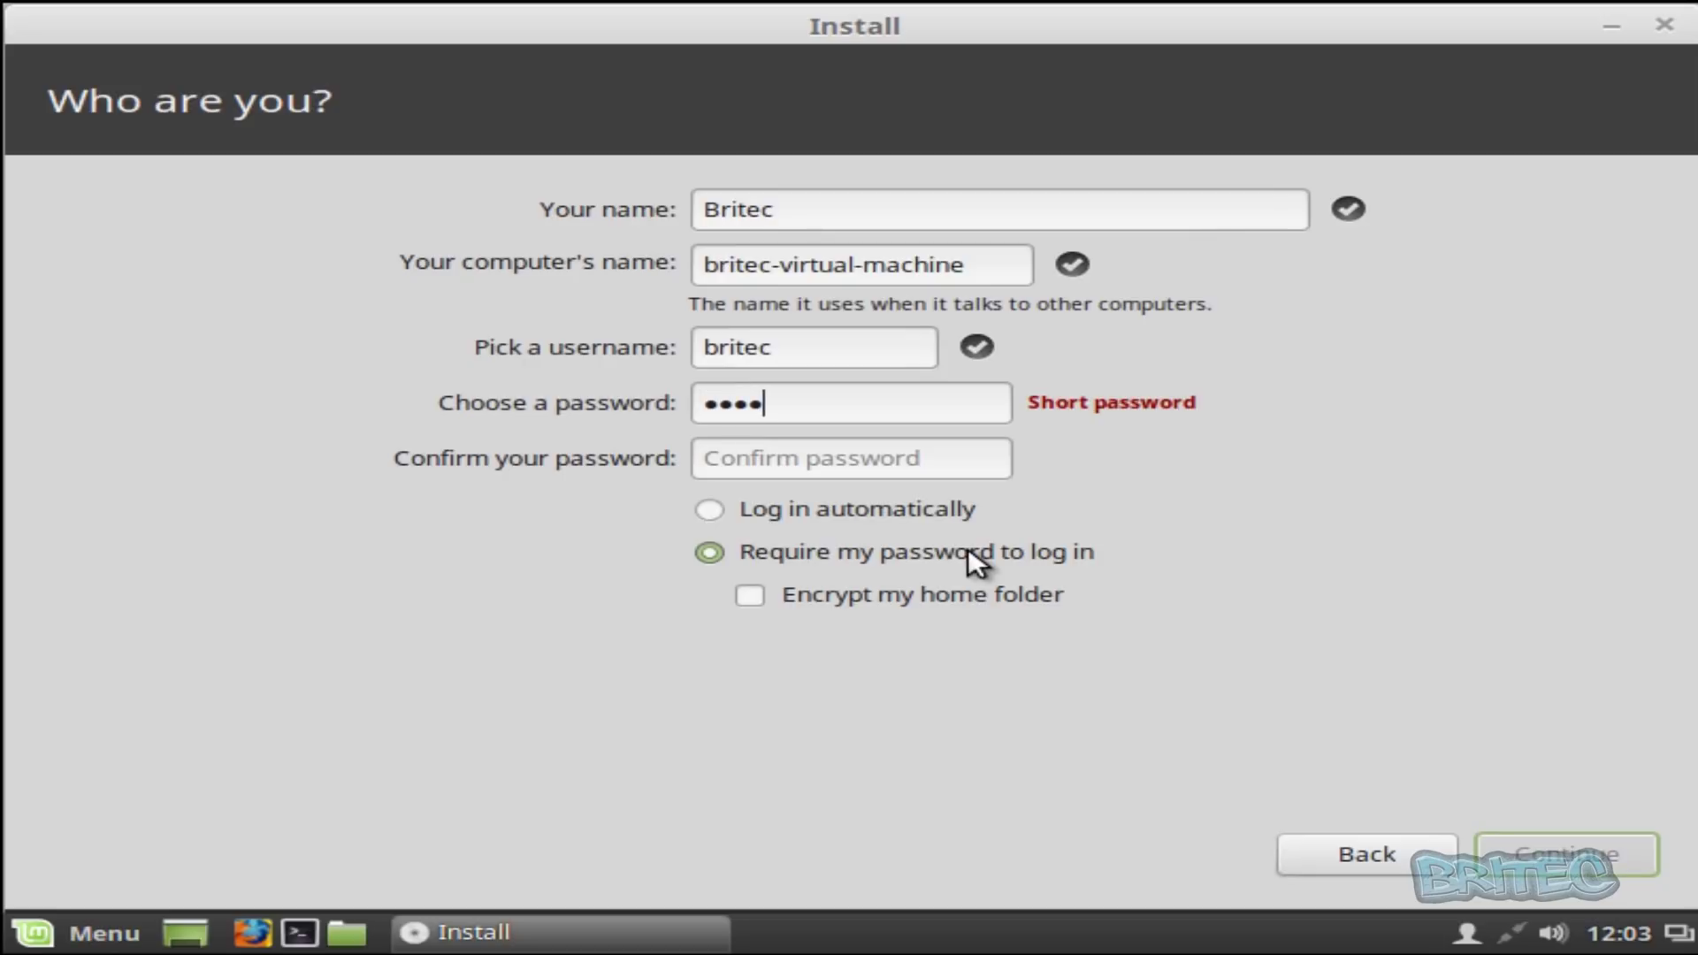
pyautogui.click(758, 460)
pyautogui.write('test')
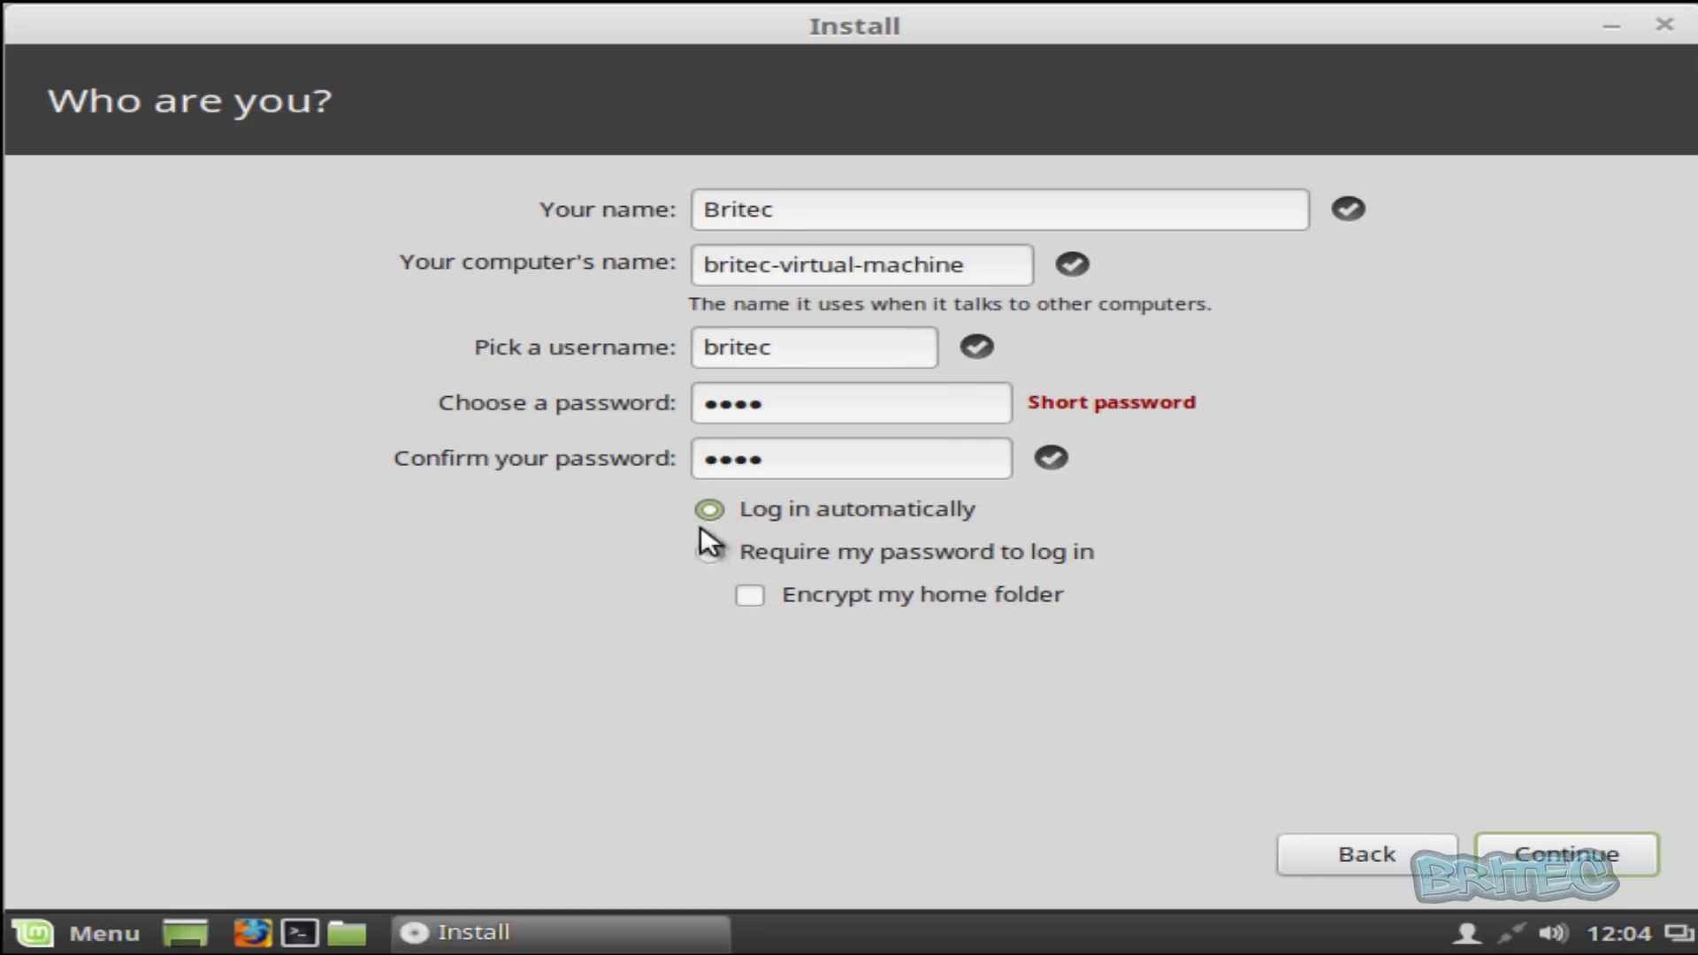
pyautogui.click(1561, 856)
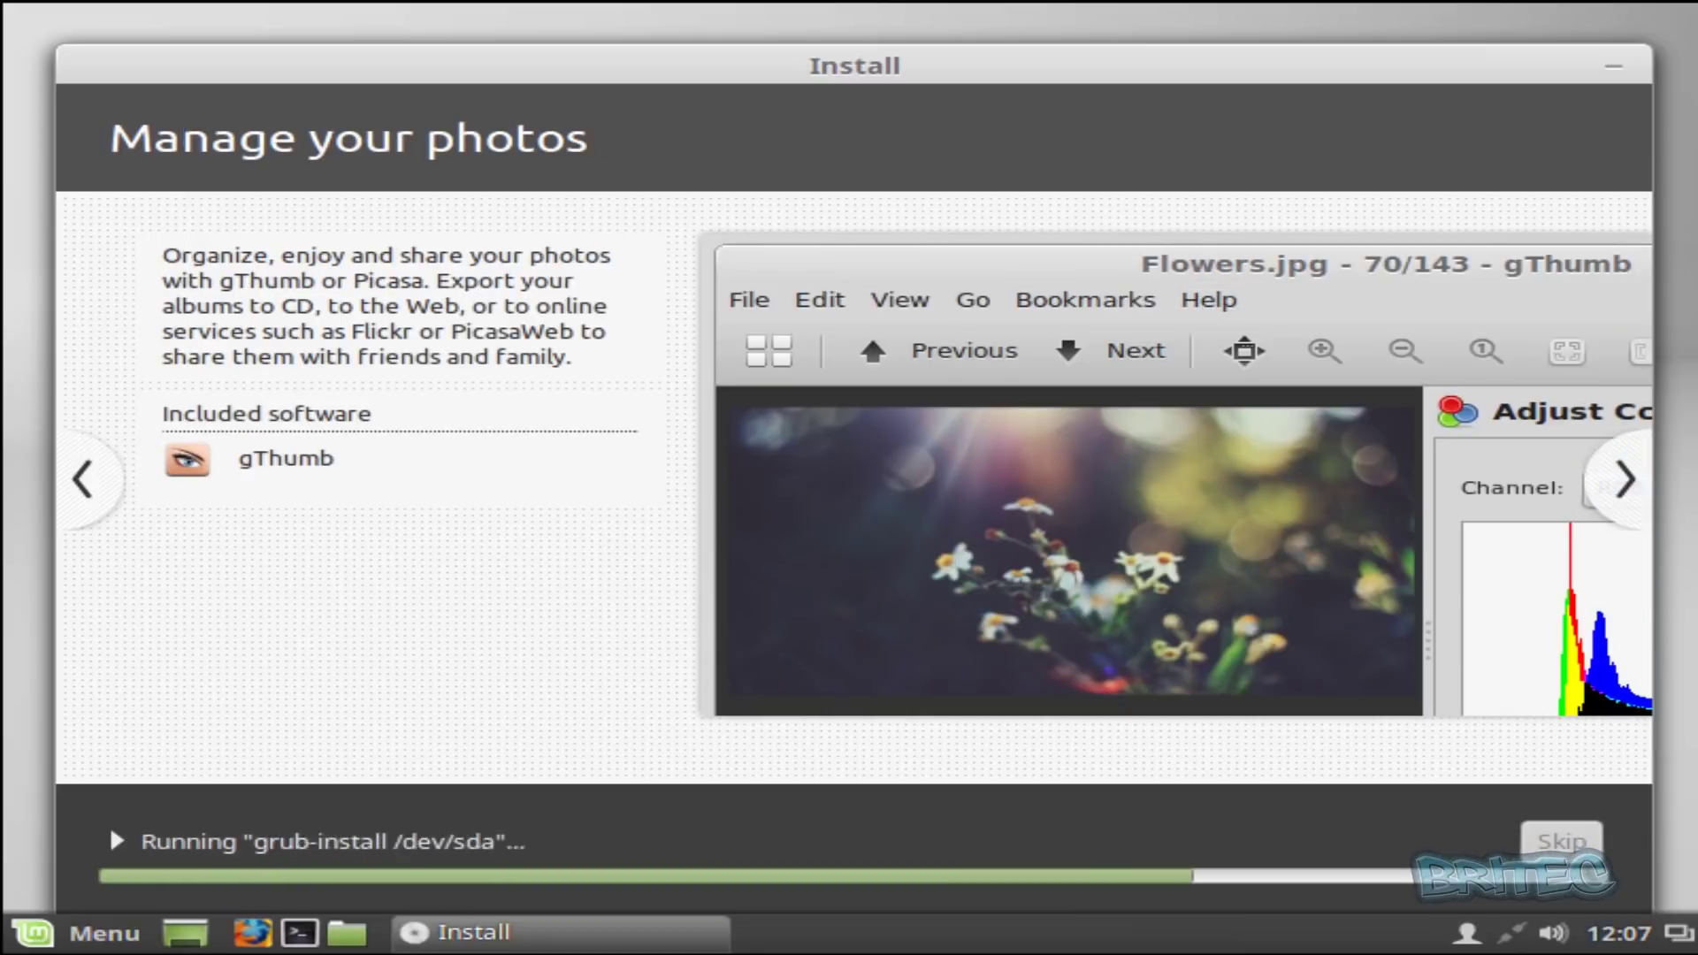
# - Restart the computer once the Linux Mint installation completes
pyautogui.click(1353, 559)
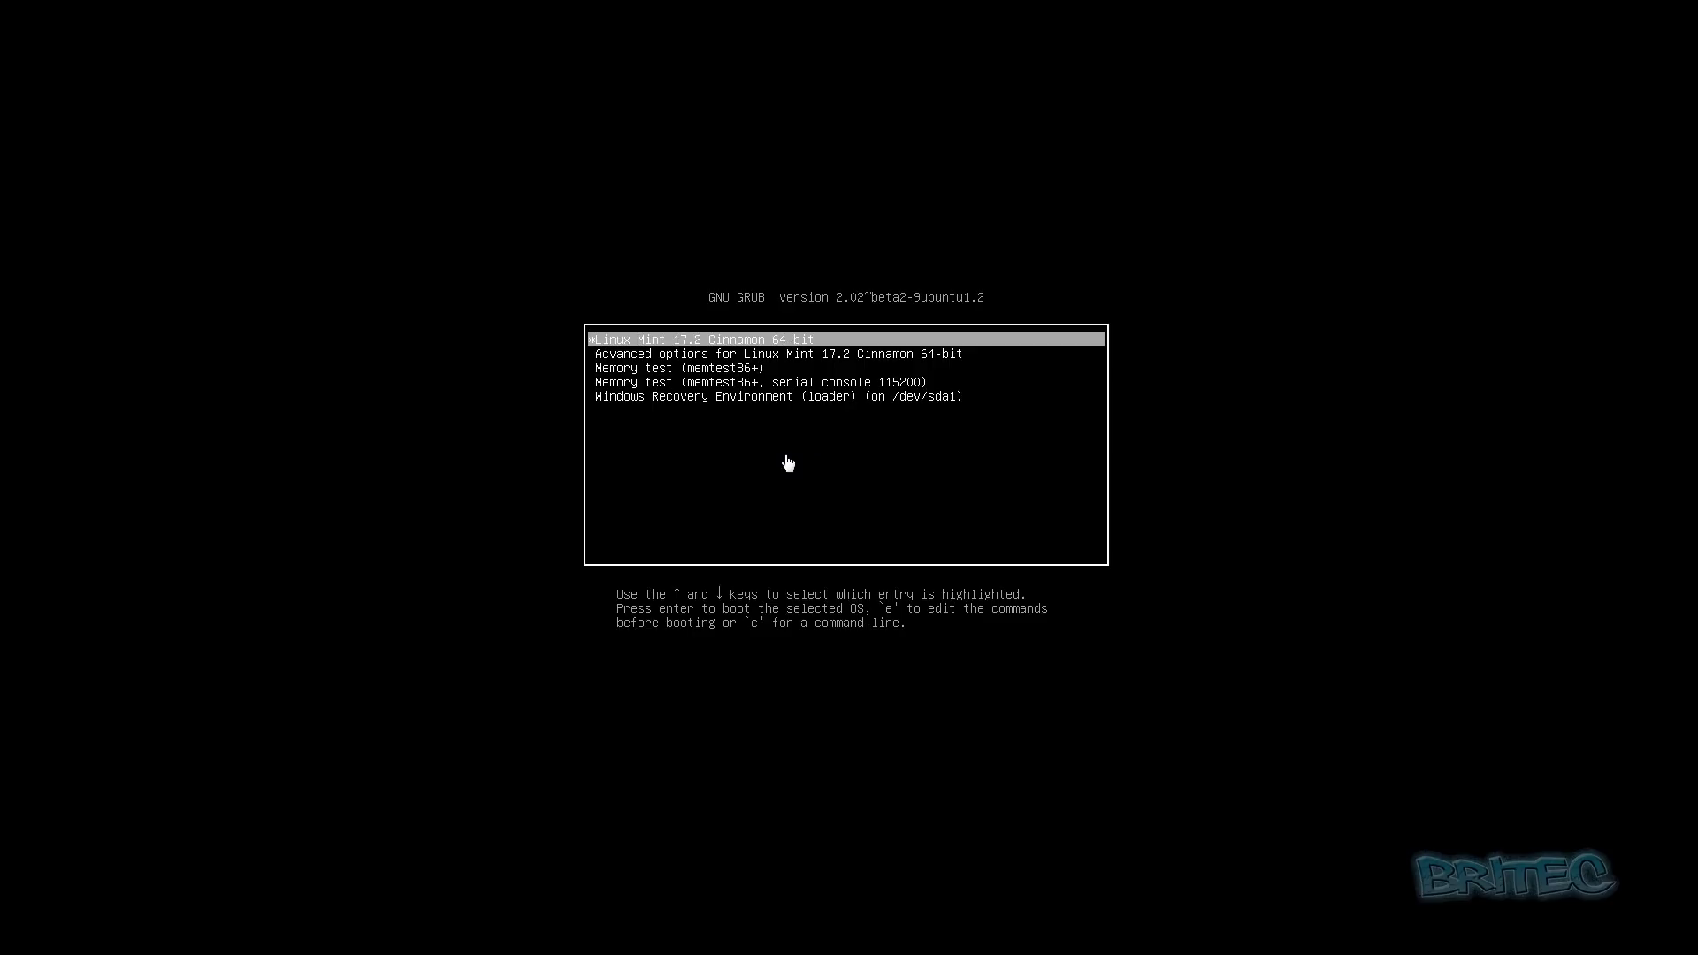
# - Highlight 'Windows Recovery Environment (loader)' in the GRUB menu and boot it
pyautogui.press('Down')
pyautogui.press('Down')
pyautogui.press('Up')
pyautogui.press('Up')
pyautogui.press('Down')
pyautogui.press('Down')
pyautogui.press('Down')
pyautogui.press('Down')
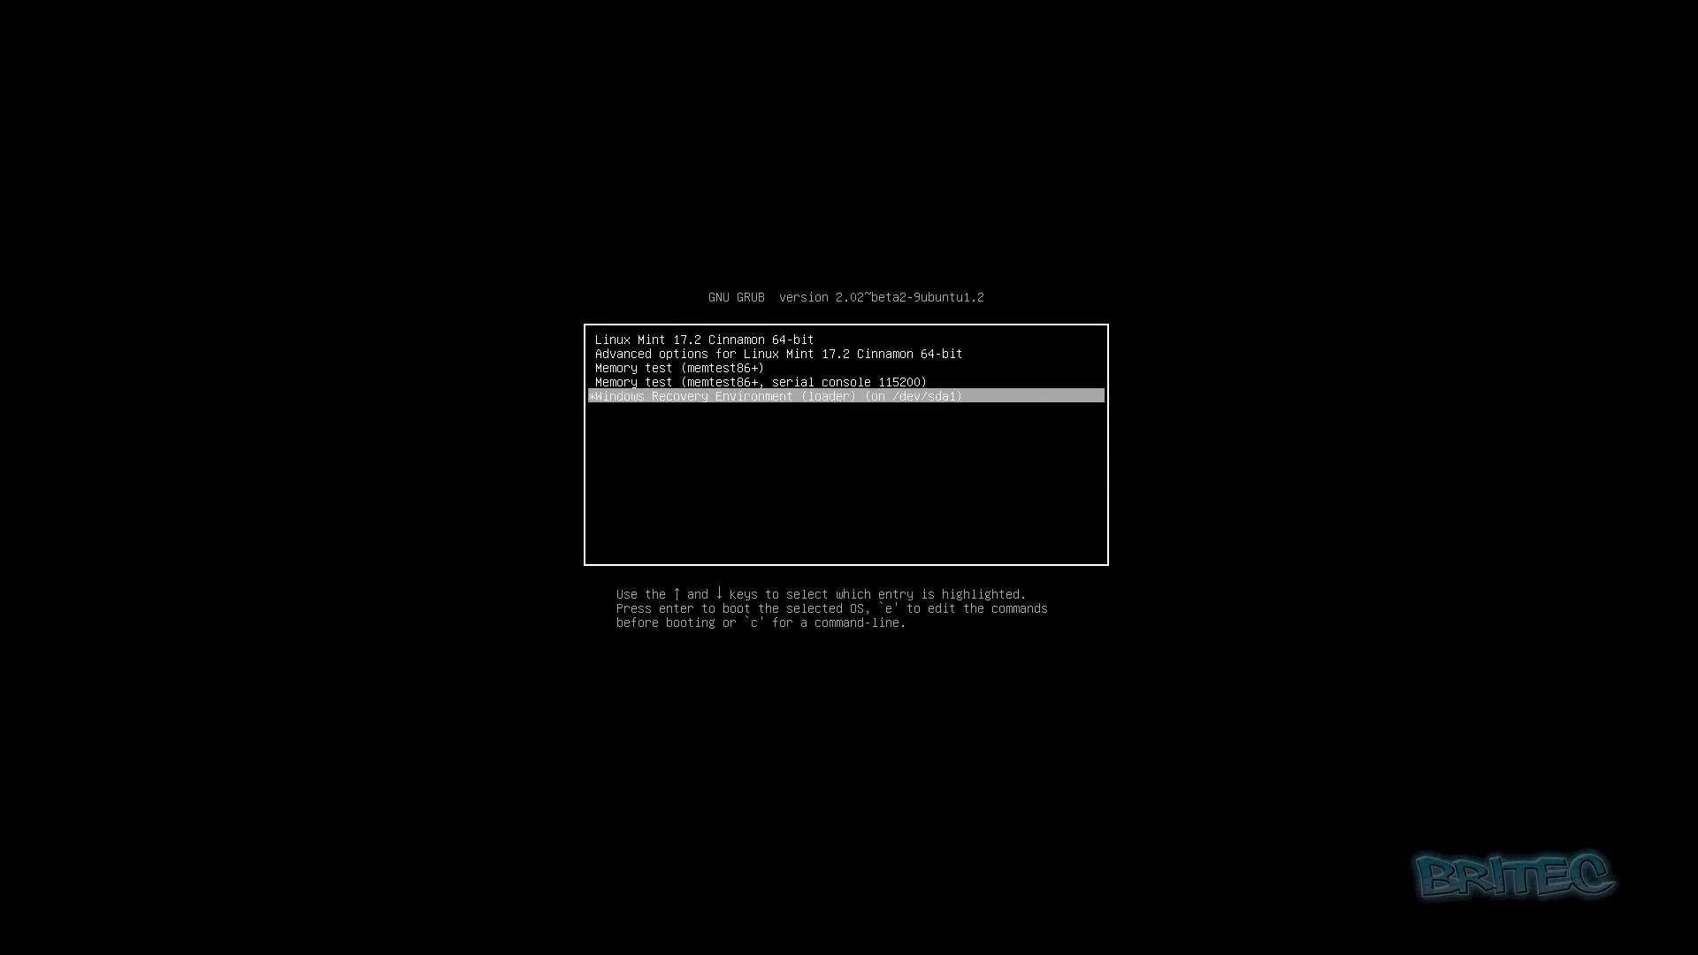
pyautogui.press('Up')
pyautogui.press('Up')
pyautogui.press('Up')
pyautogui.press('Up')
pyautogui.press('Down')
pyautogui.press('Down')
pyautogui.press('Down')
pyautogui.press('Down')
pyautogui.press('Up')
pyautogui.press('Up')
pyautogui.press('Up')
pyautogui.press('Up')
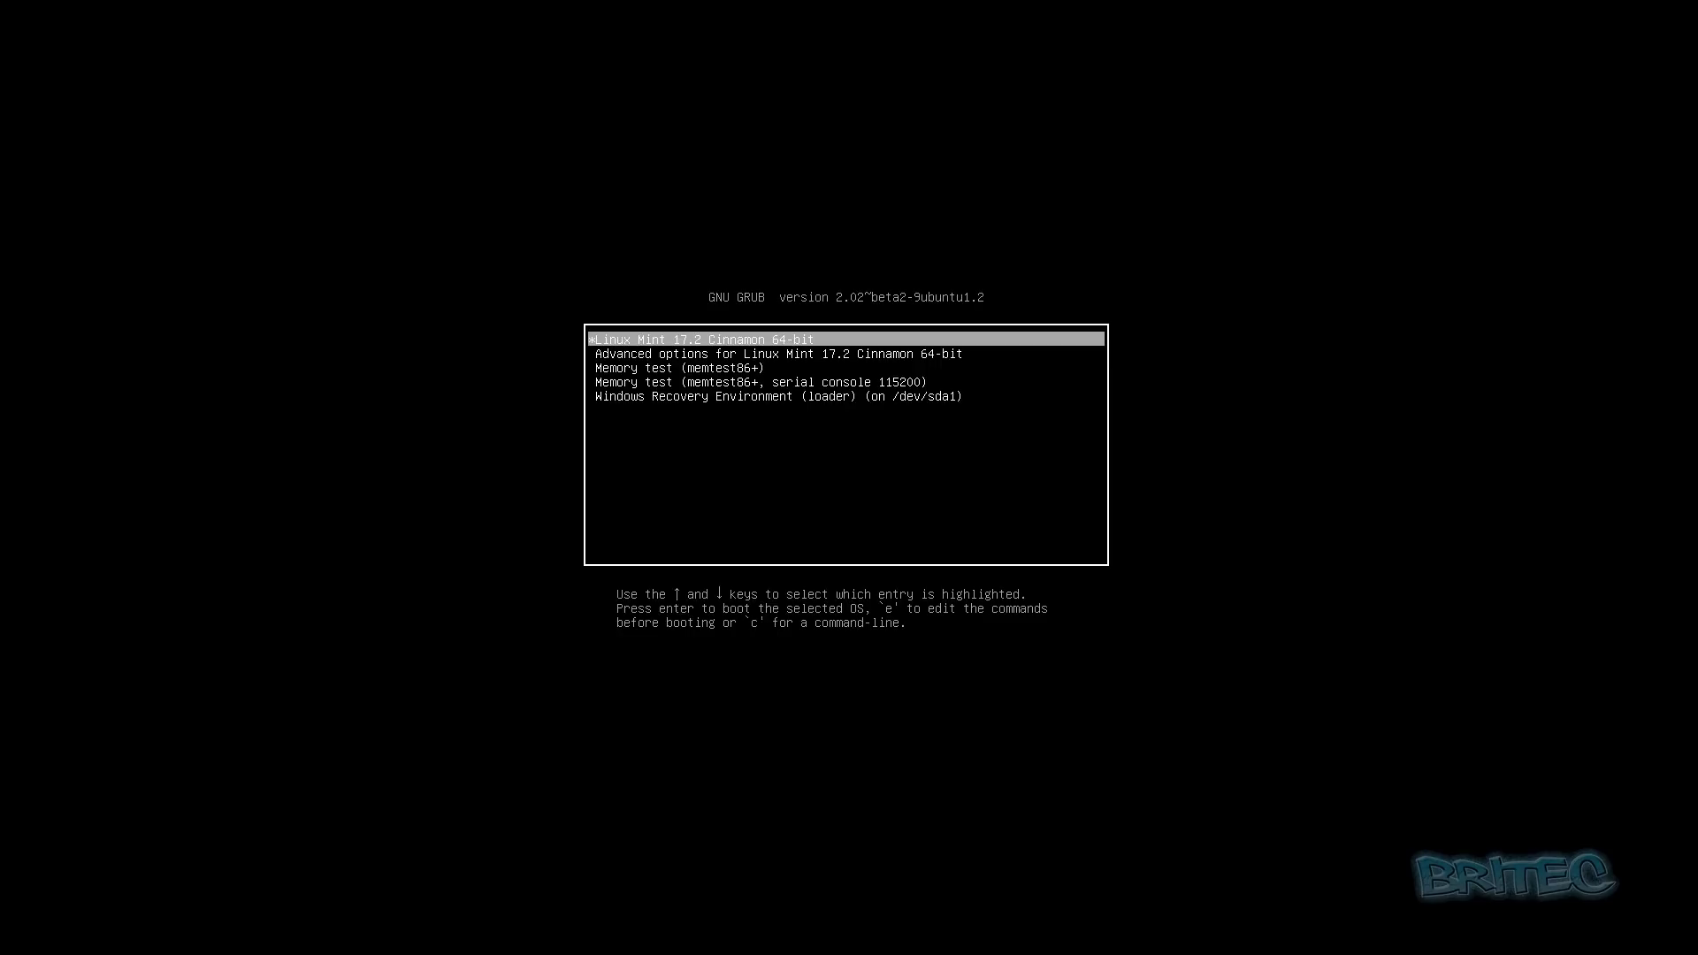
pyautogui.press('Down')
pyautogui.press('Down')
pyautogui.press('Down')
pyautogui.press('Down')
pyautogui.press('Up')
pyautogui.press('Up')
pyautogui.press('Up')
pyautogui.press('Up')
pyautogui.press('Down')
pyautogui.press('Down')
pyautogui.press('Down')
pyautogui.press('Down')
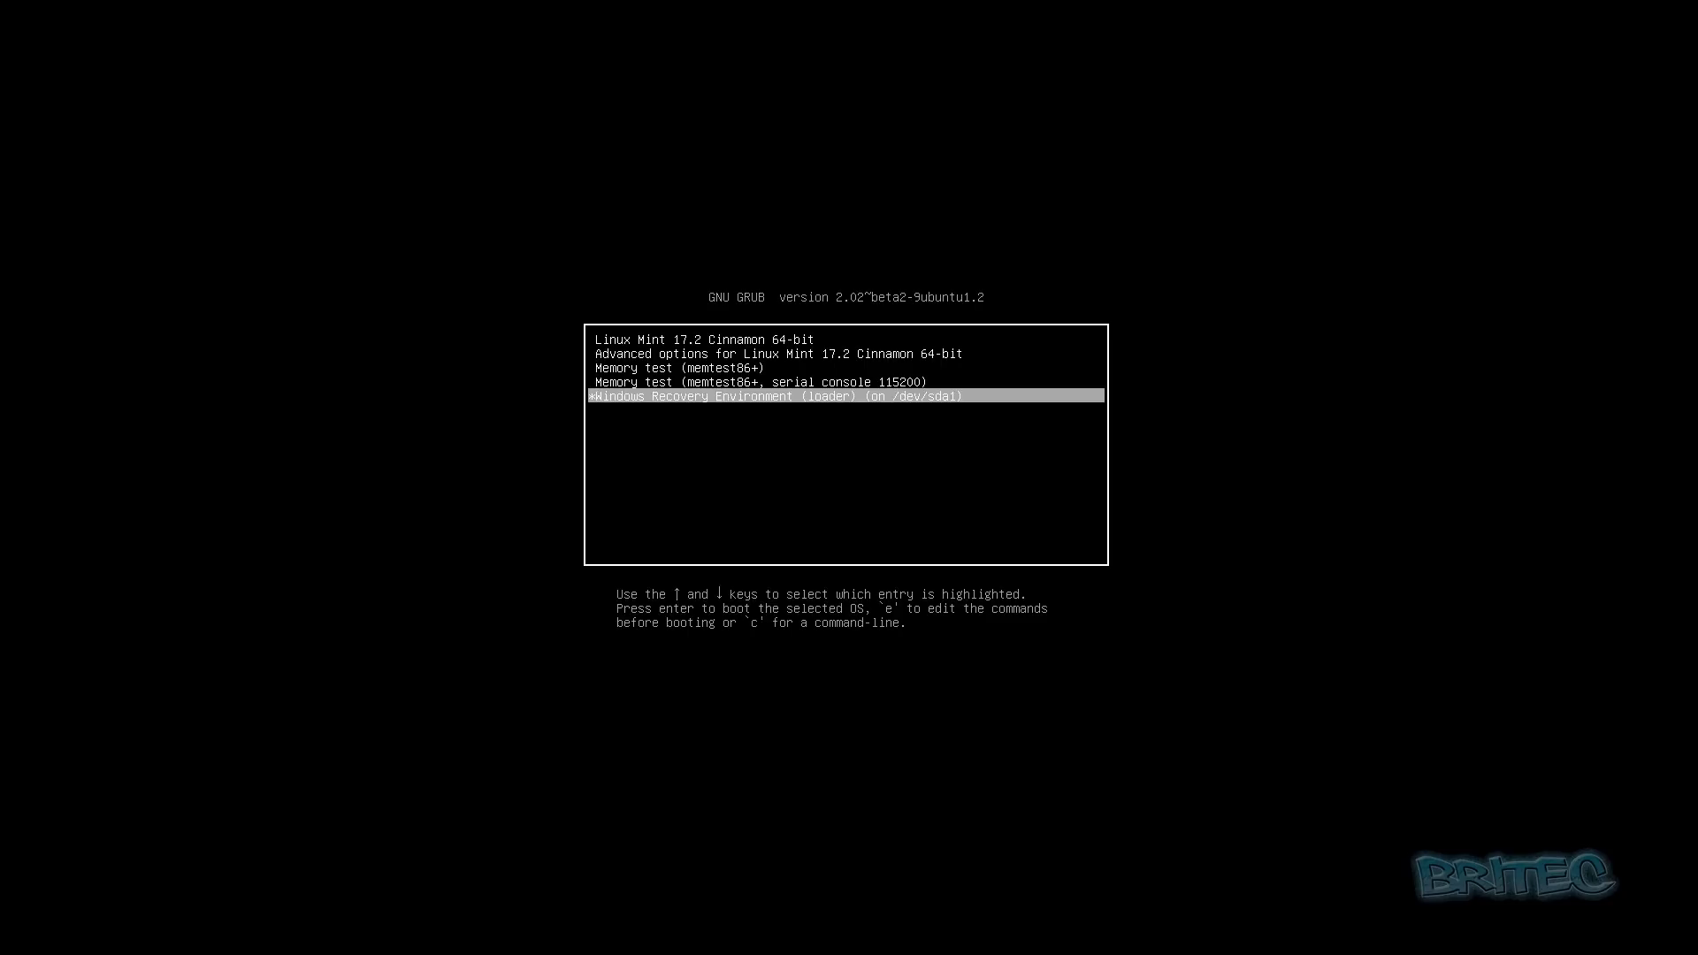
pyautogui.press('Return')
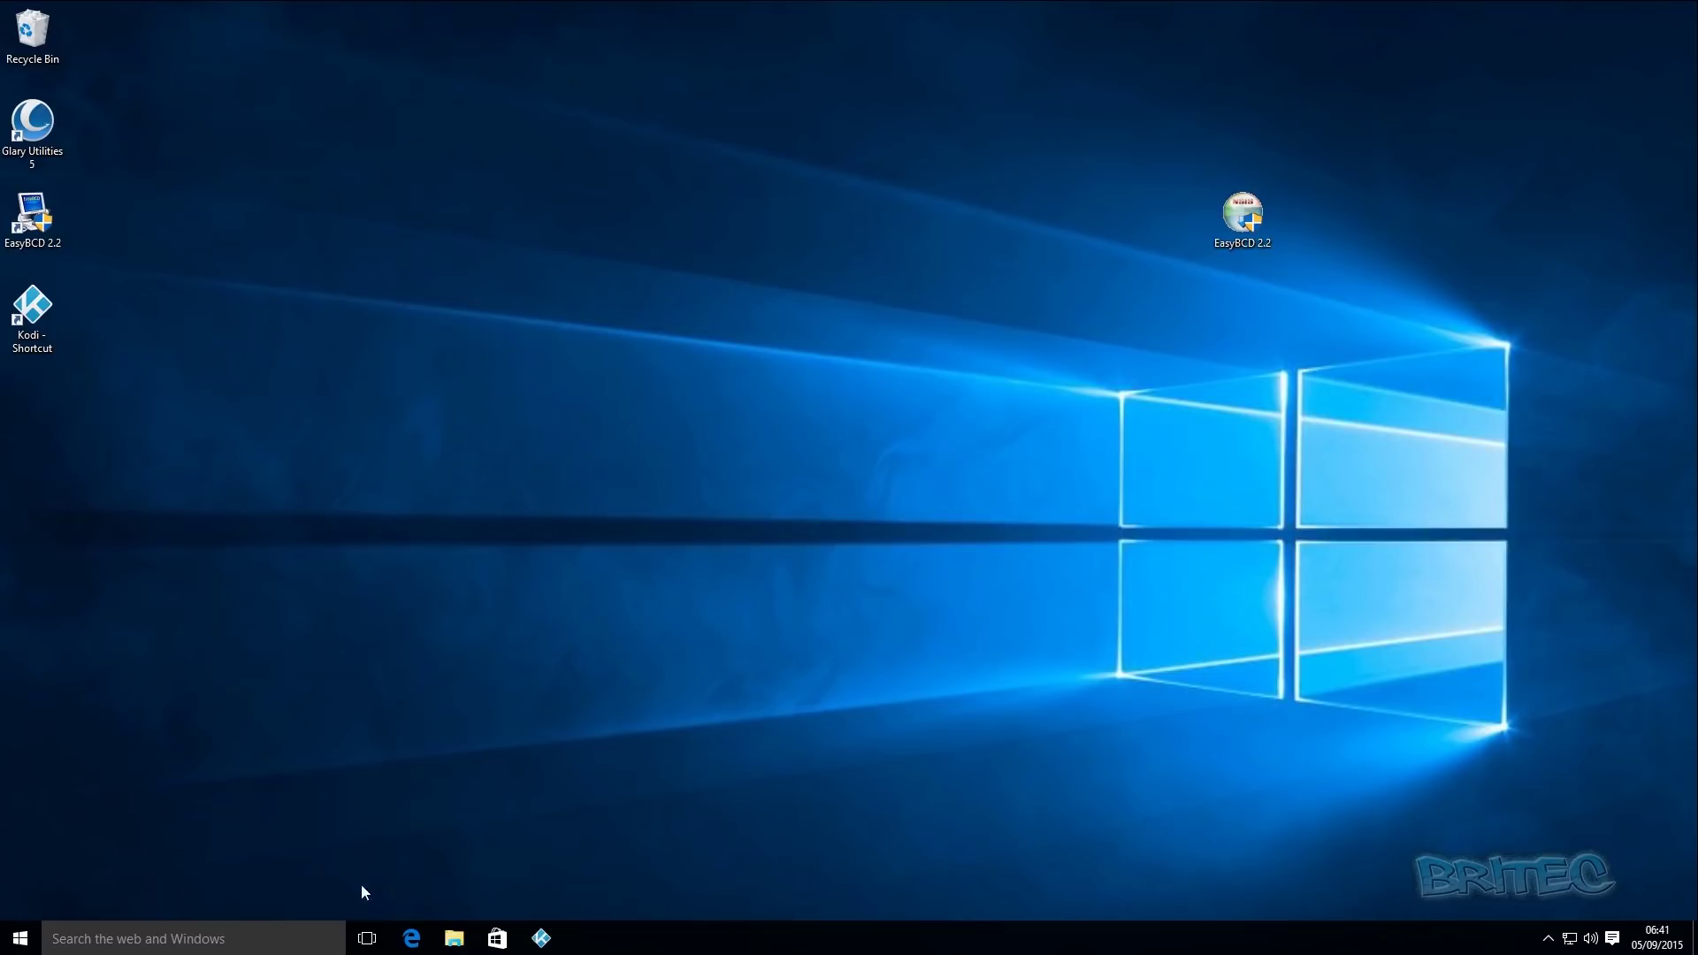
pyautogui.click(411, 939)
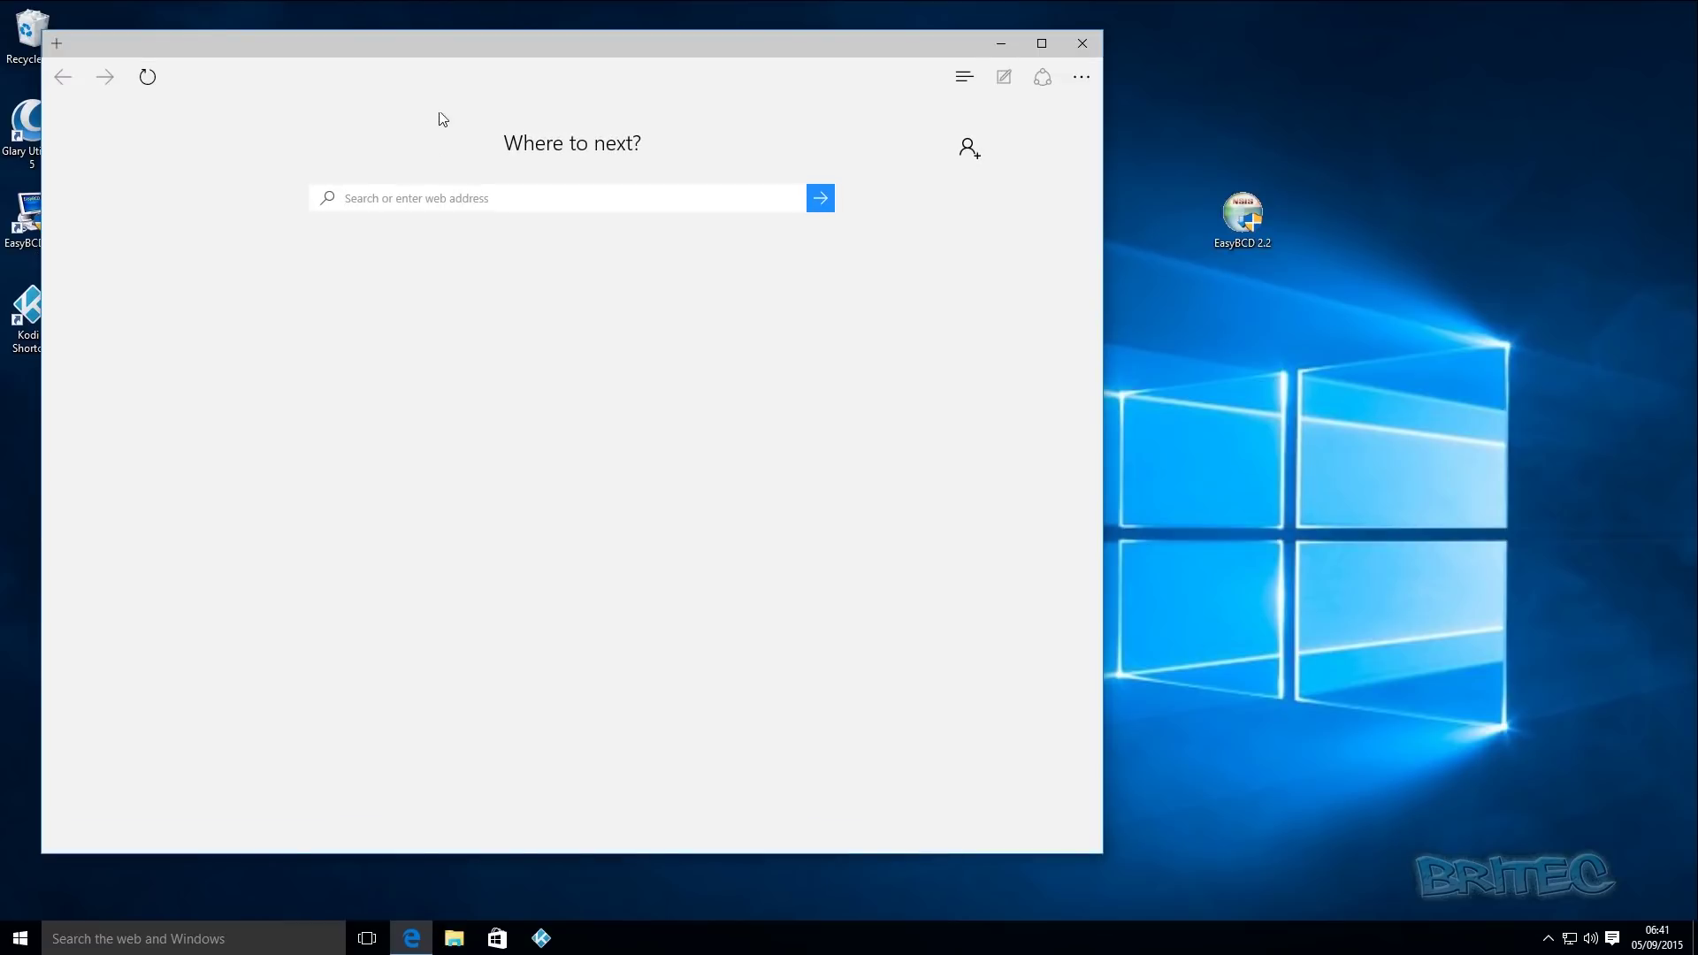
pyautogui.moveTo(579, 46); pyautogui.dragTo(707, 46)
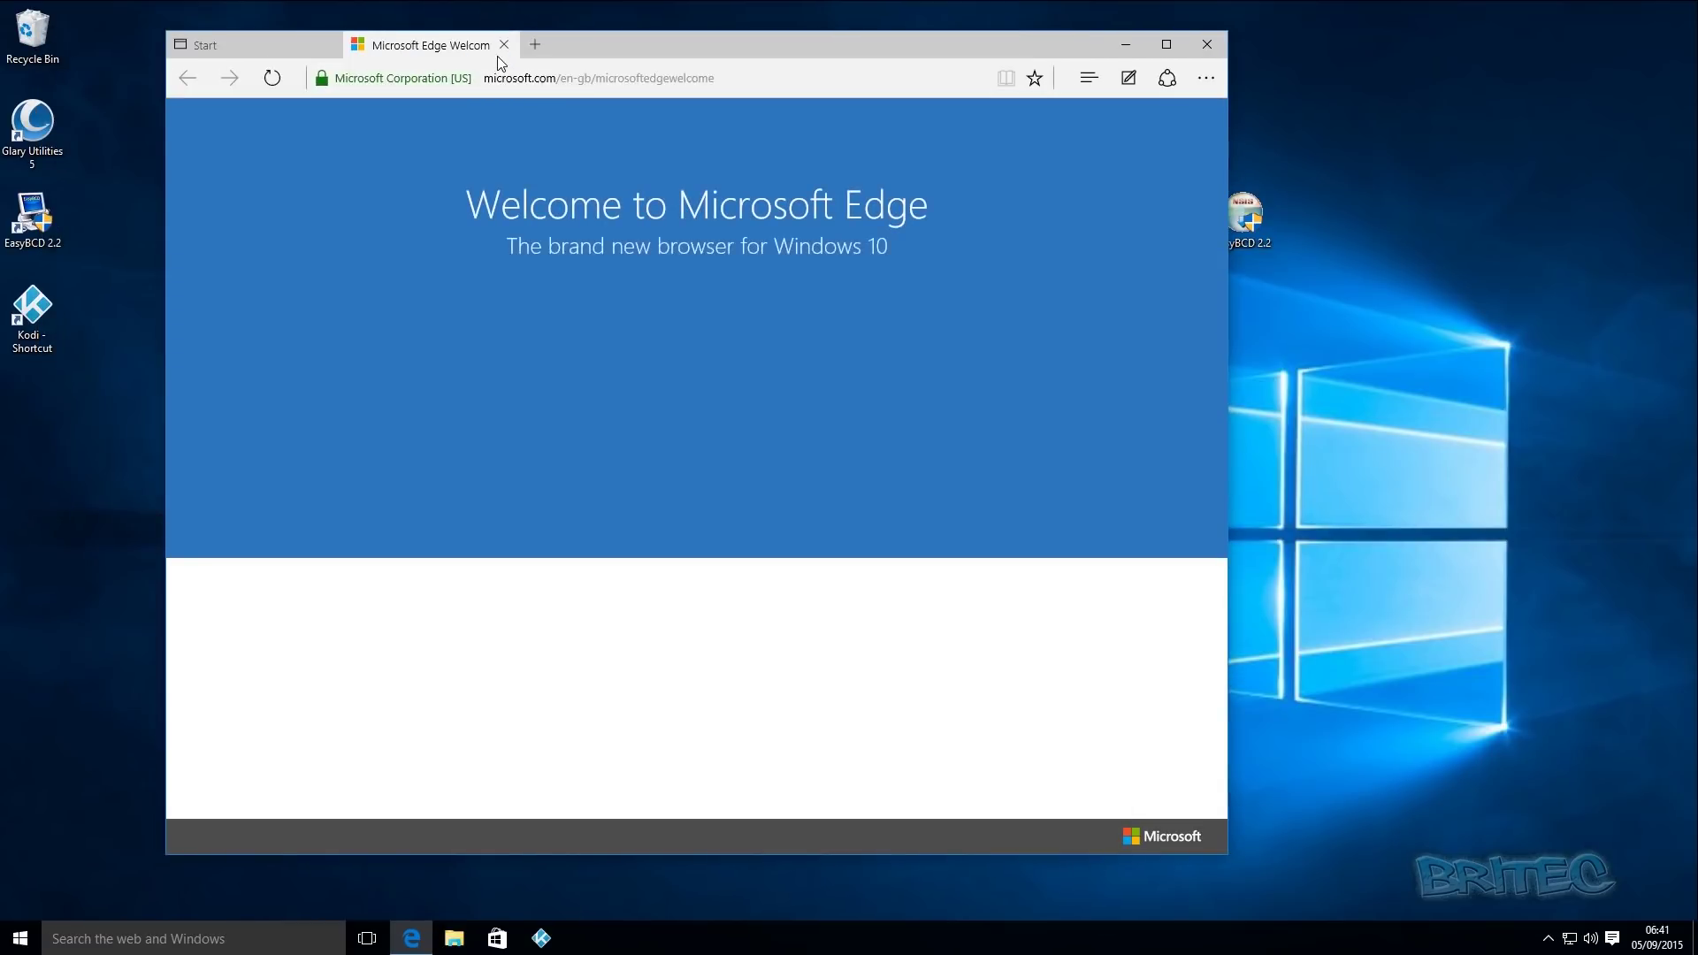
pyautogui.click(504, 44)
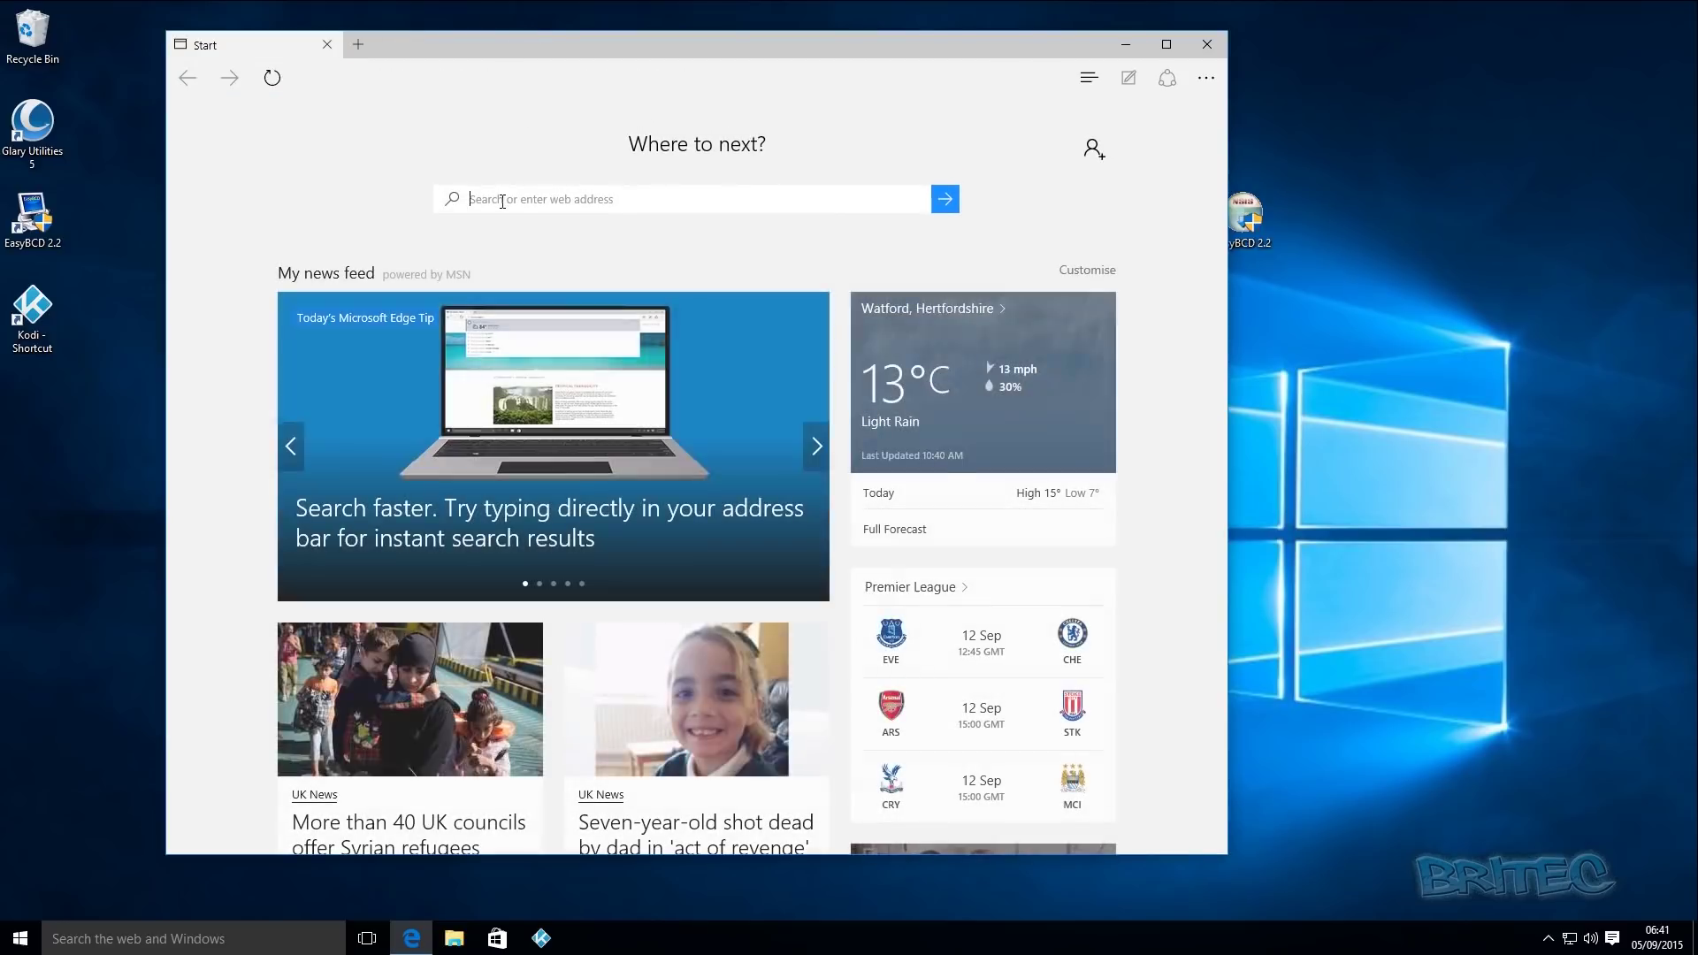
pyautogui.click(502, 201)
pyautogui.write('easybcd')
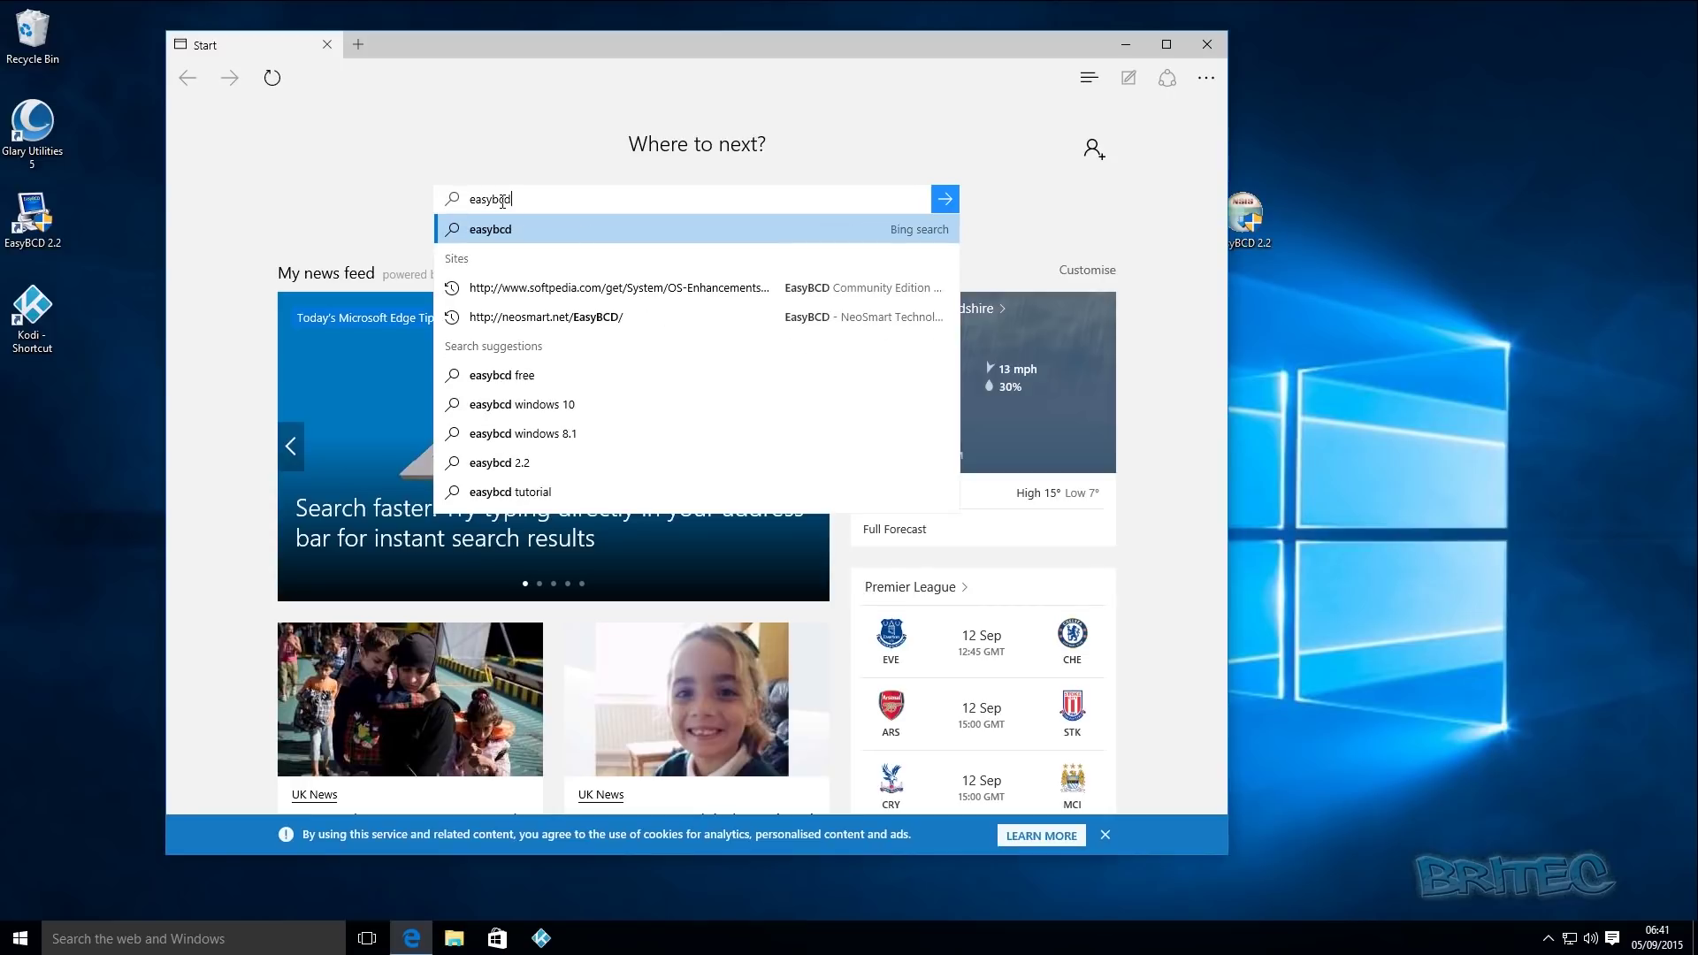
pyautogui.press('Return')
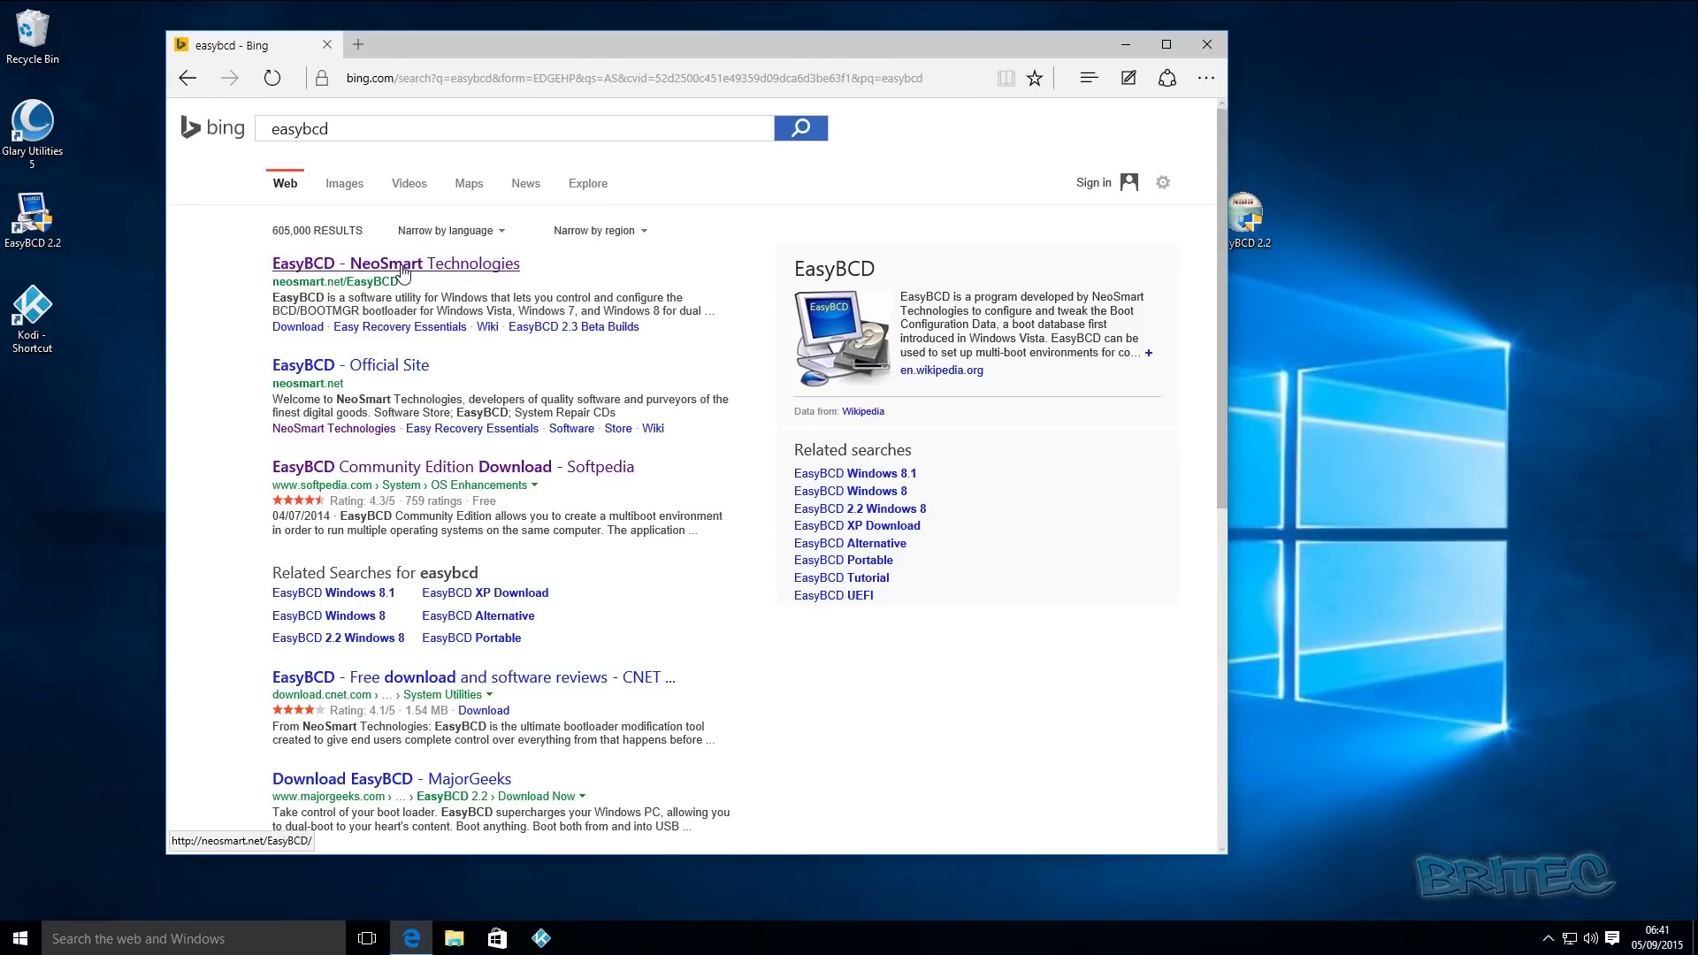
pyautogui.click(402, 269)
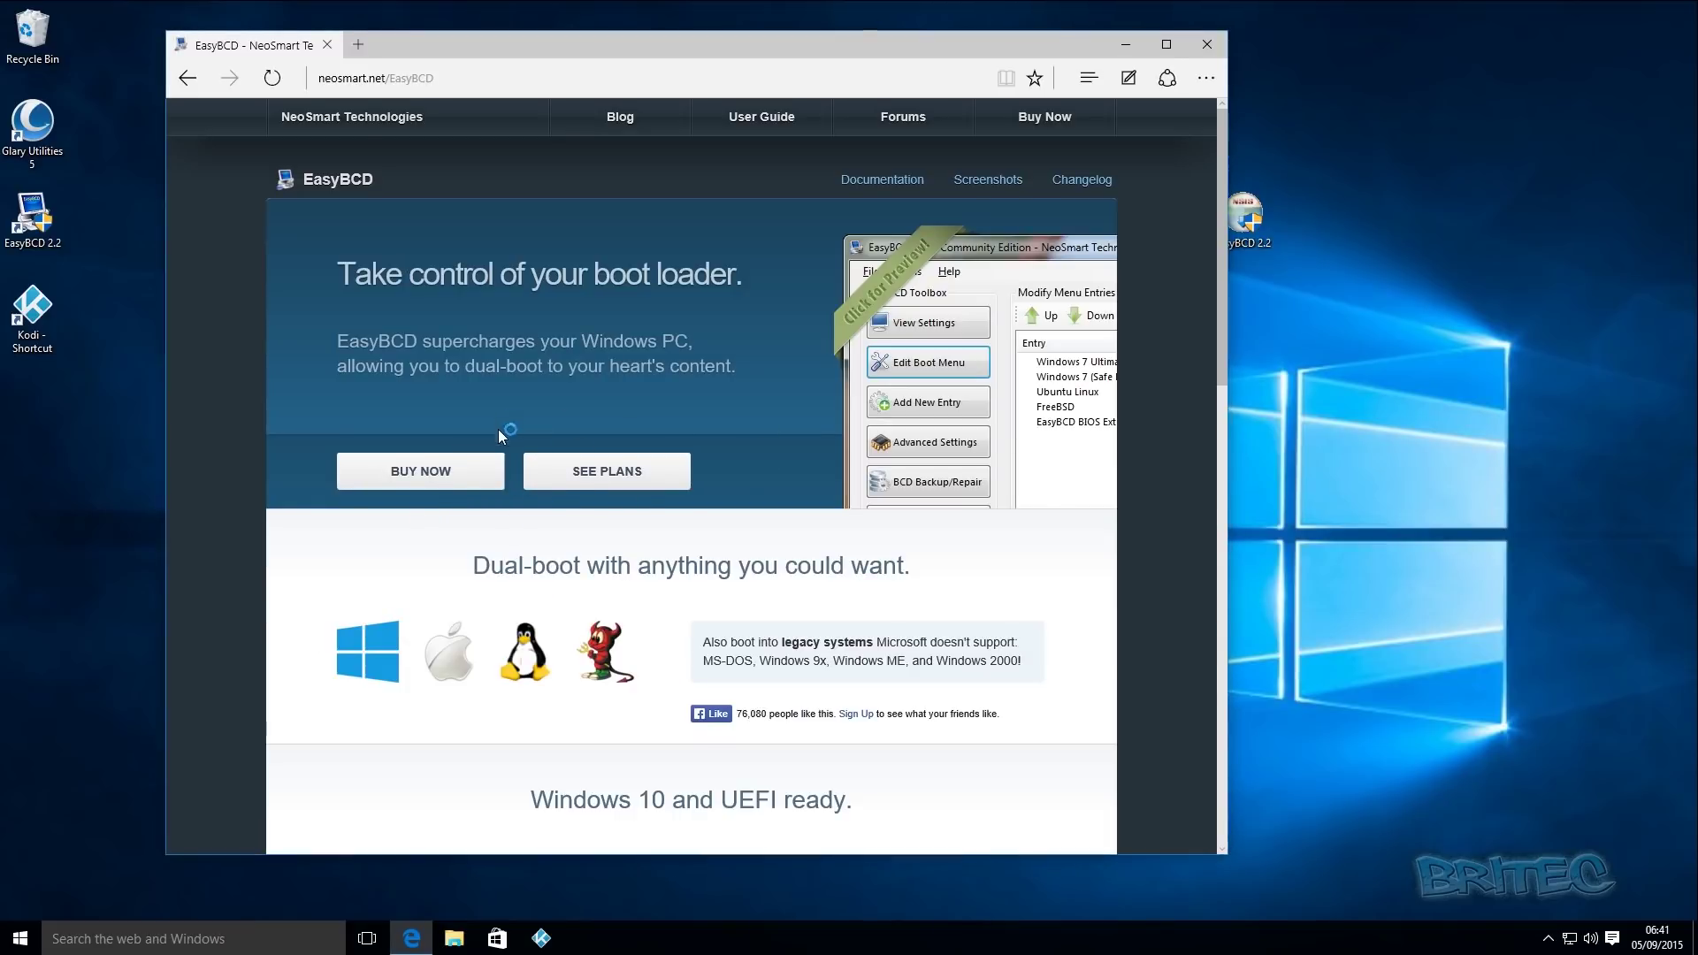
pyautogui.scroll(-5, 631, 475)
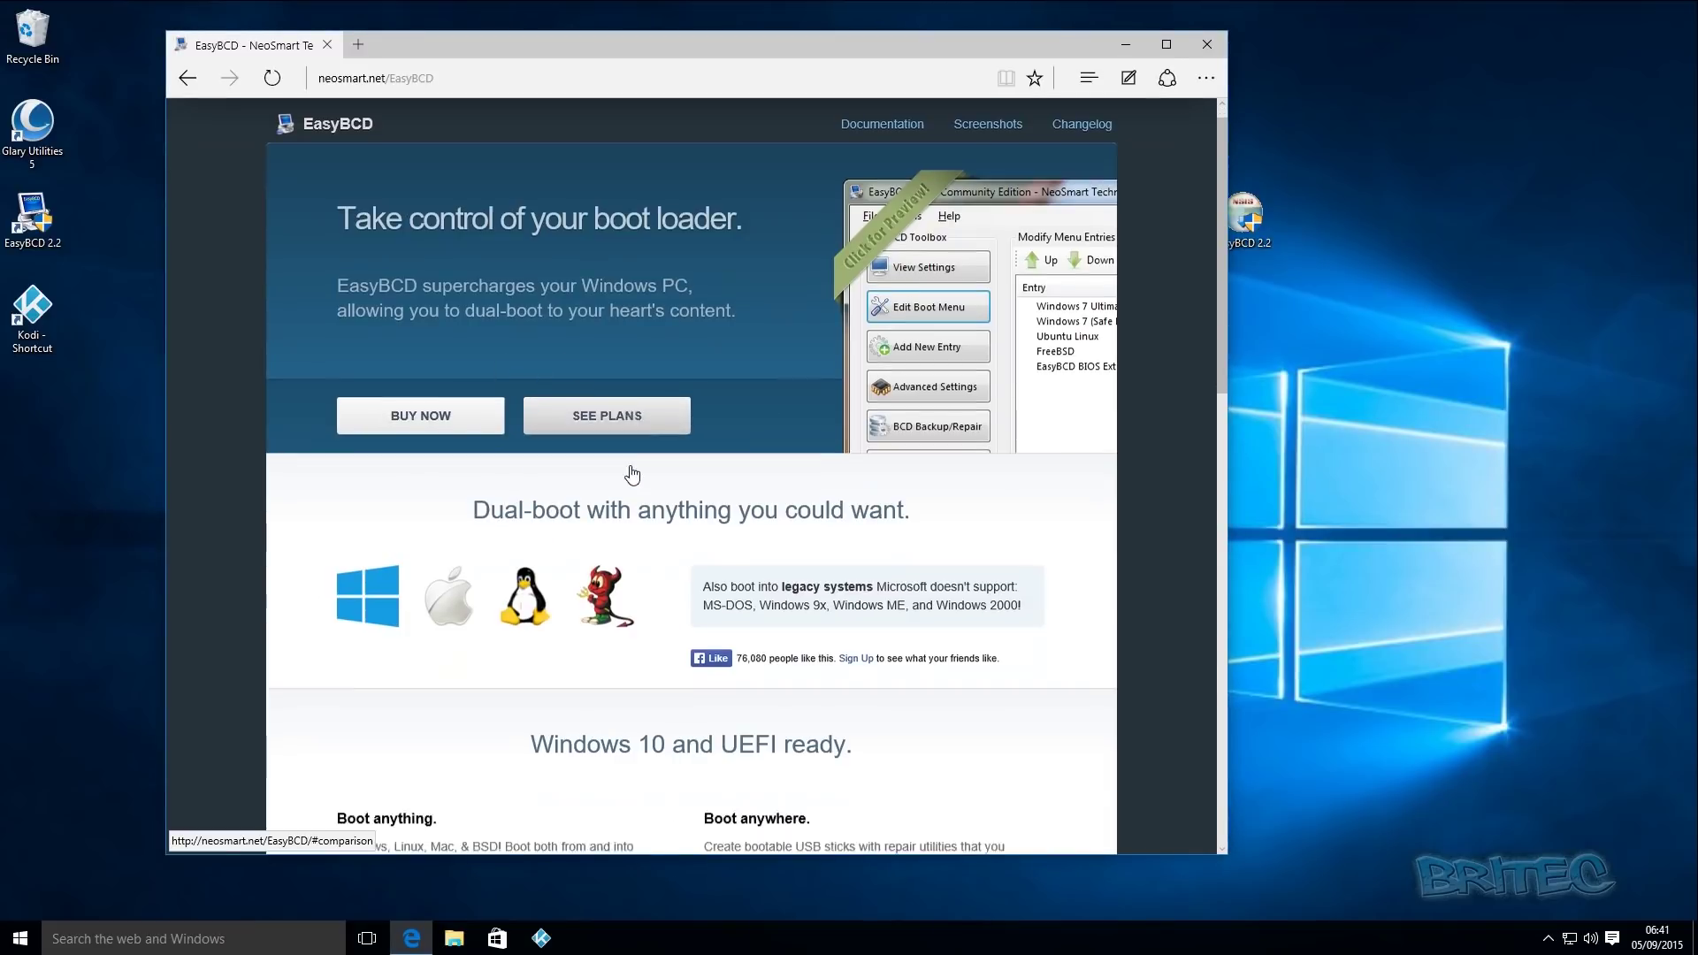
pyautogui.scroll(5, 625, 485)
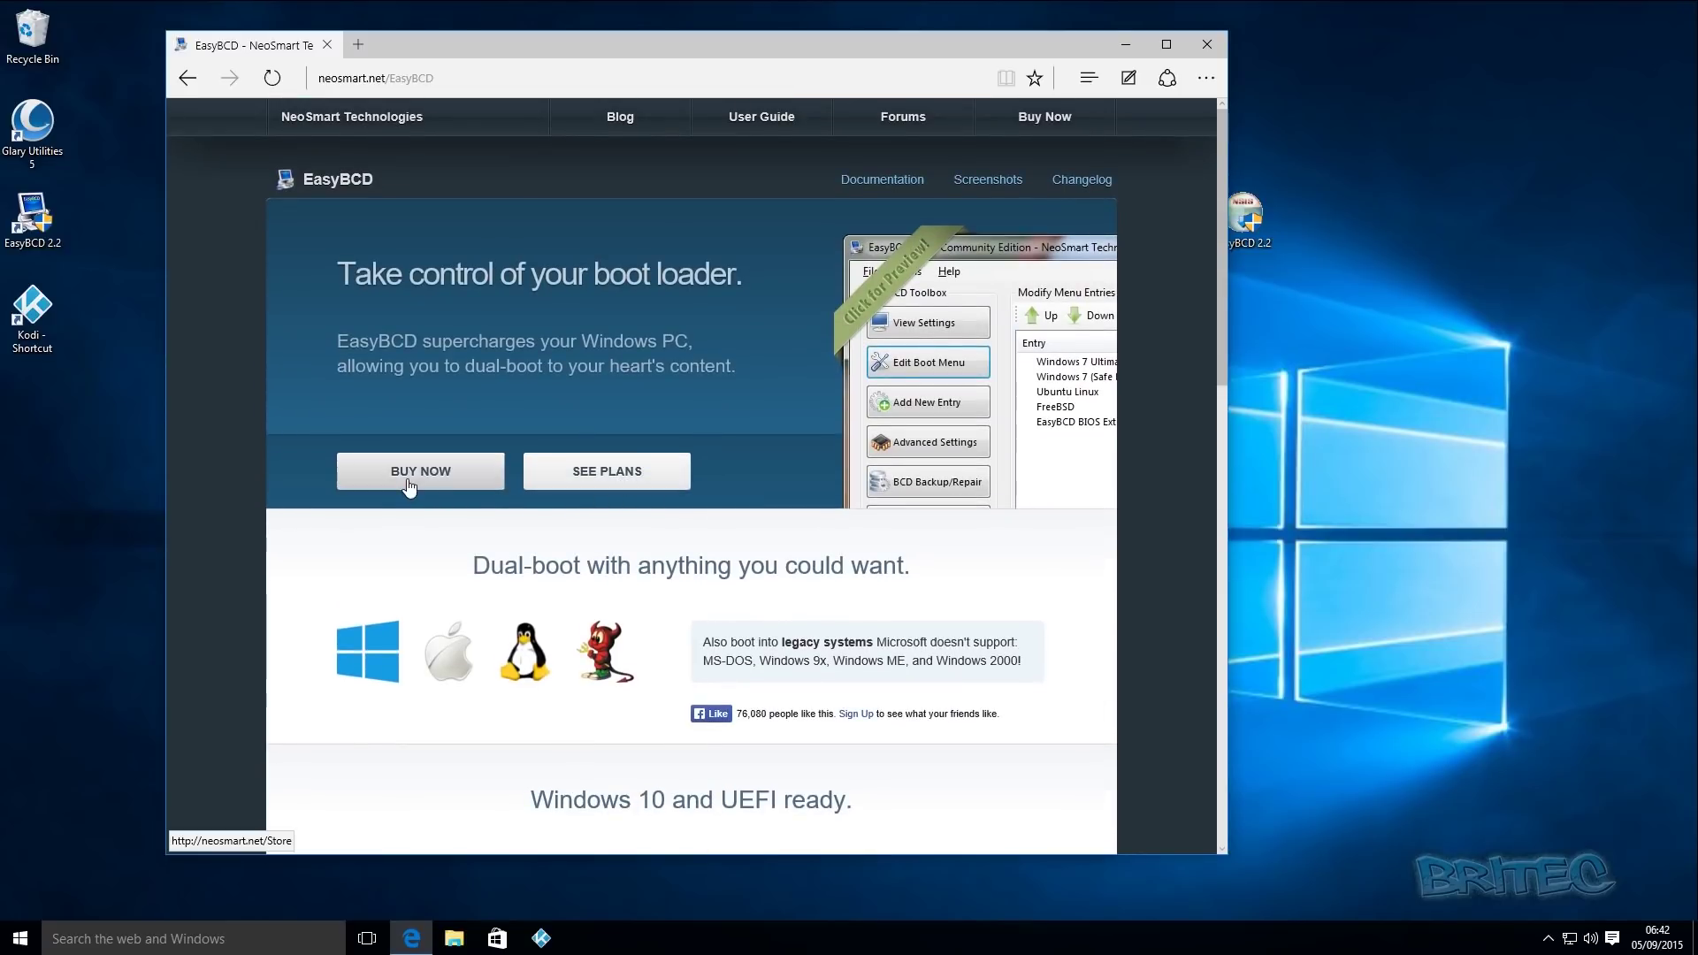
pyautogui.click(595, 475)
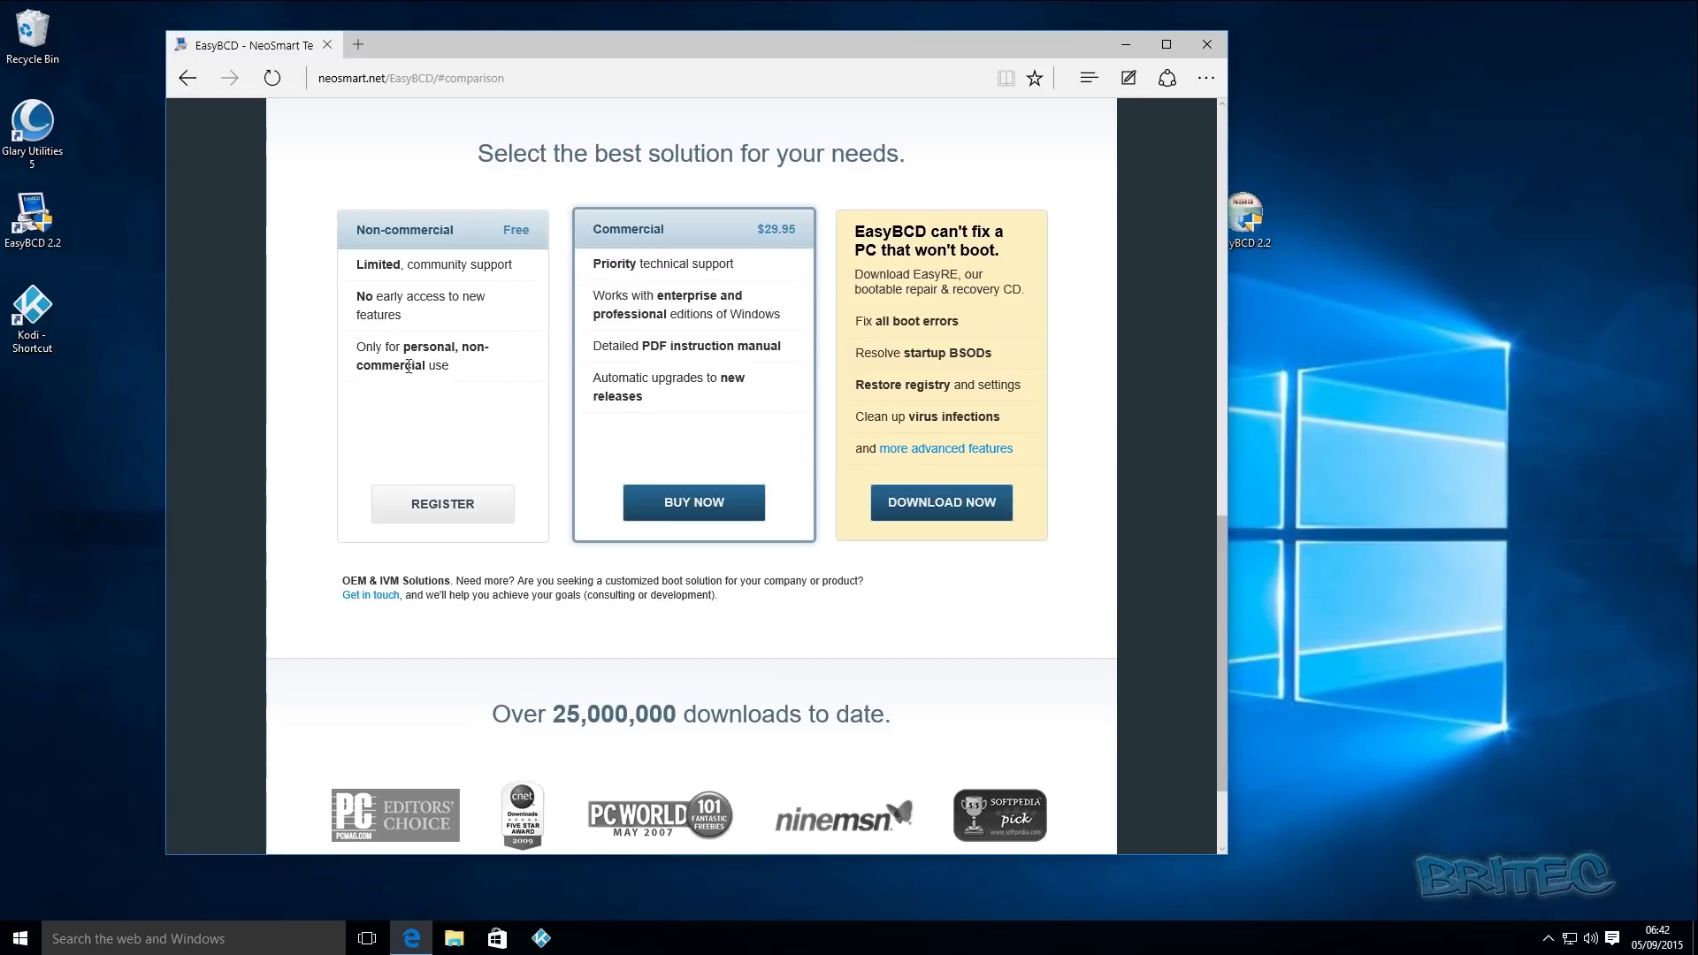
pyautogui.click(443, 511)
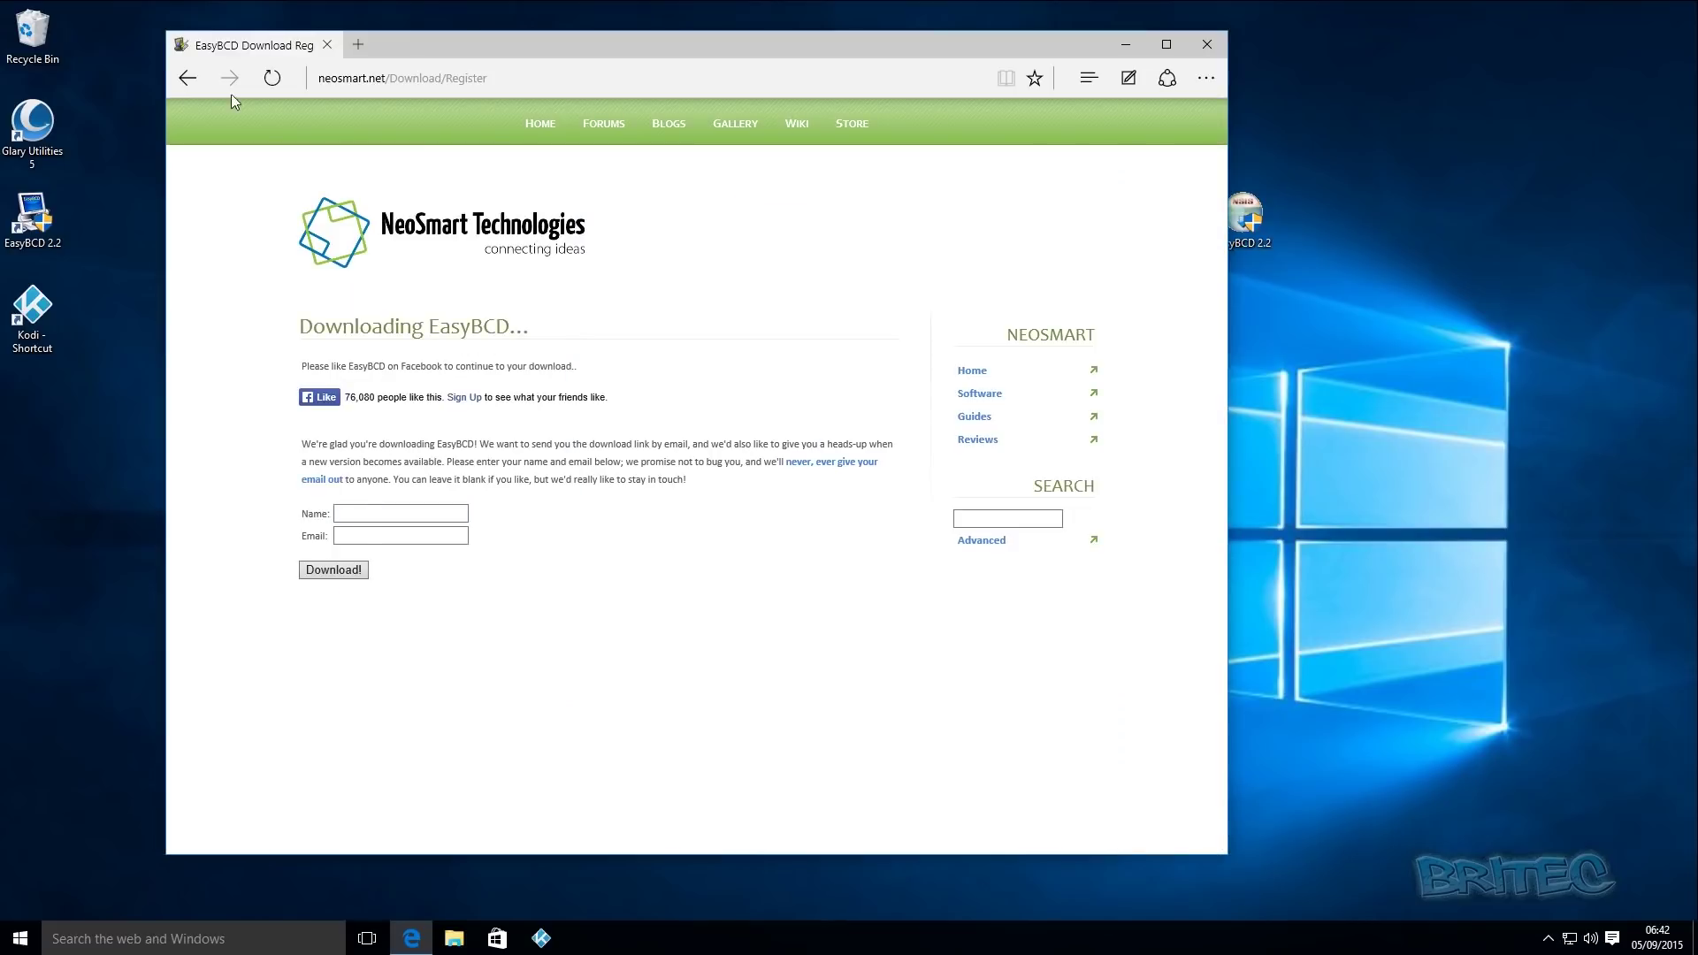
pyautogui.click(188, 78)
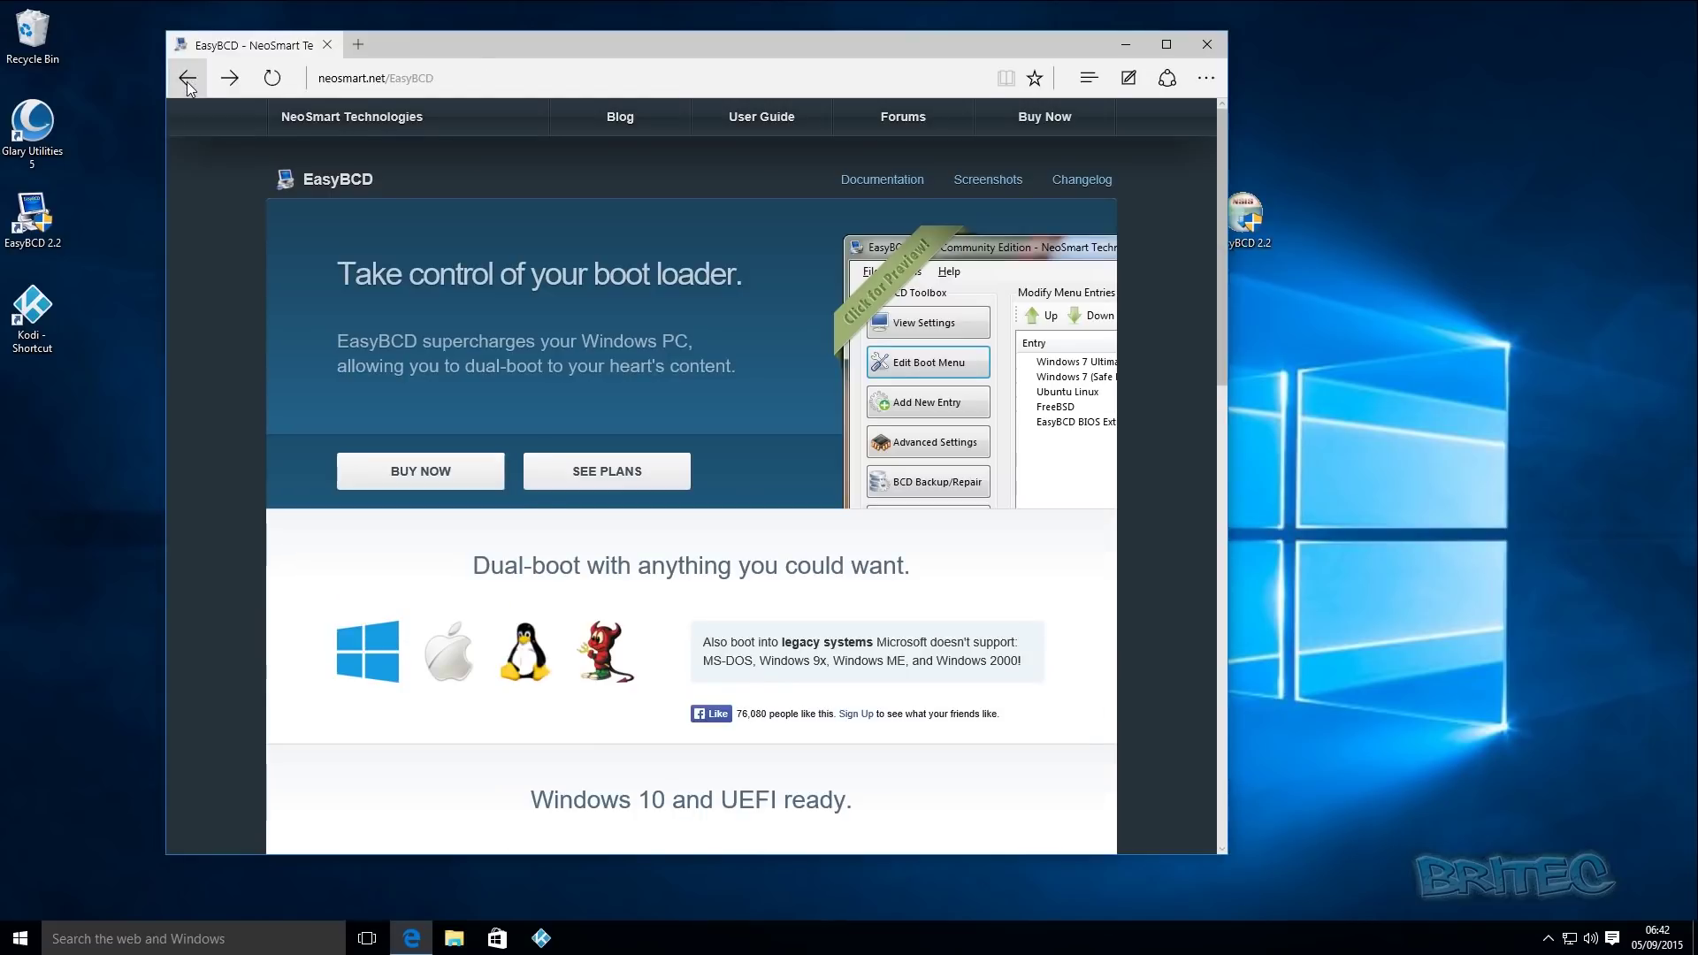
pyautogui.click(187, 79)
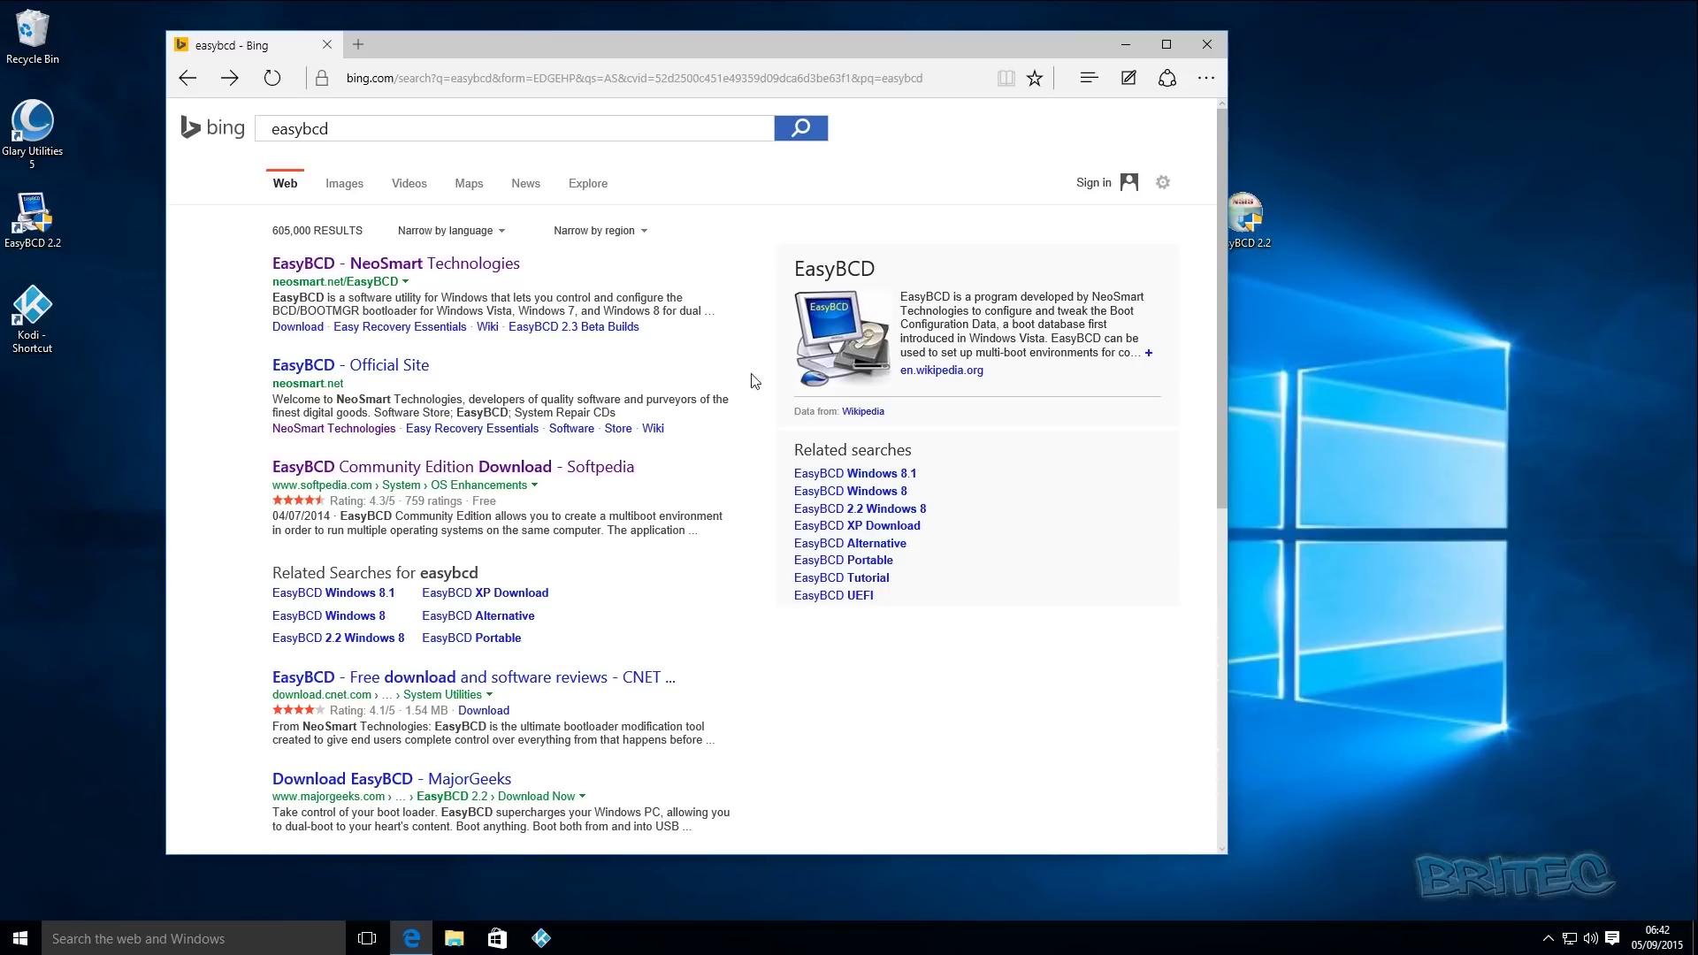
pyautogui.click(1208, 45)
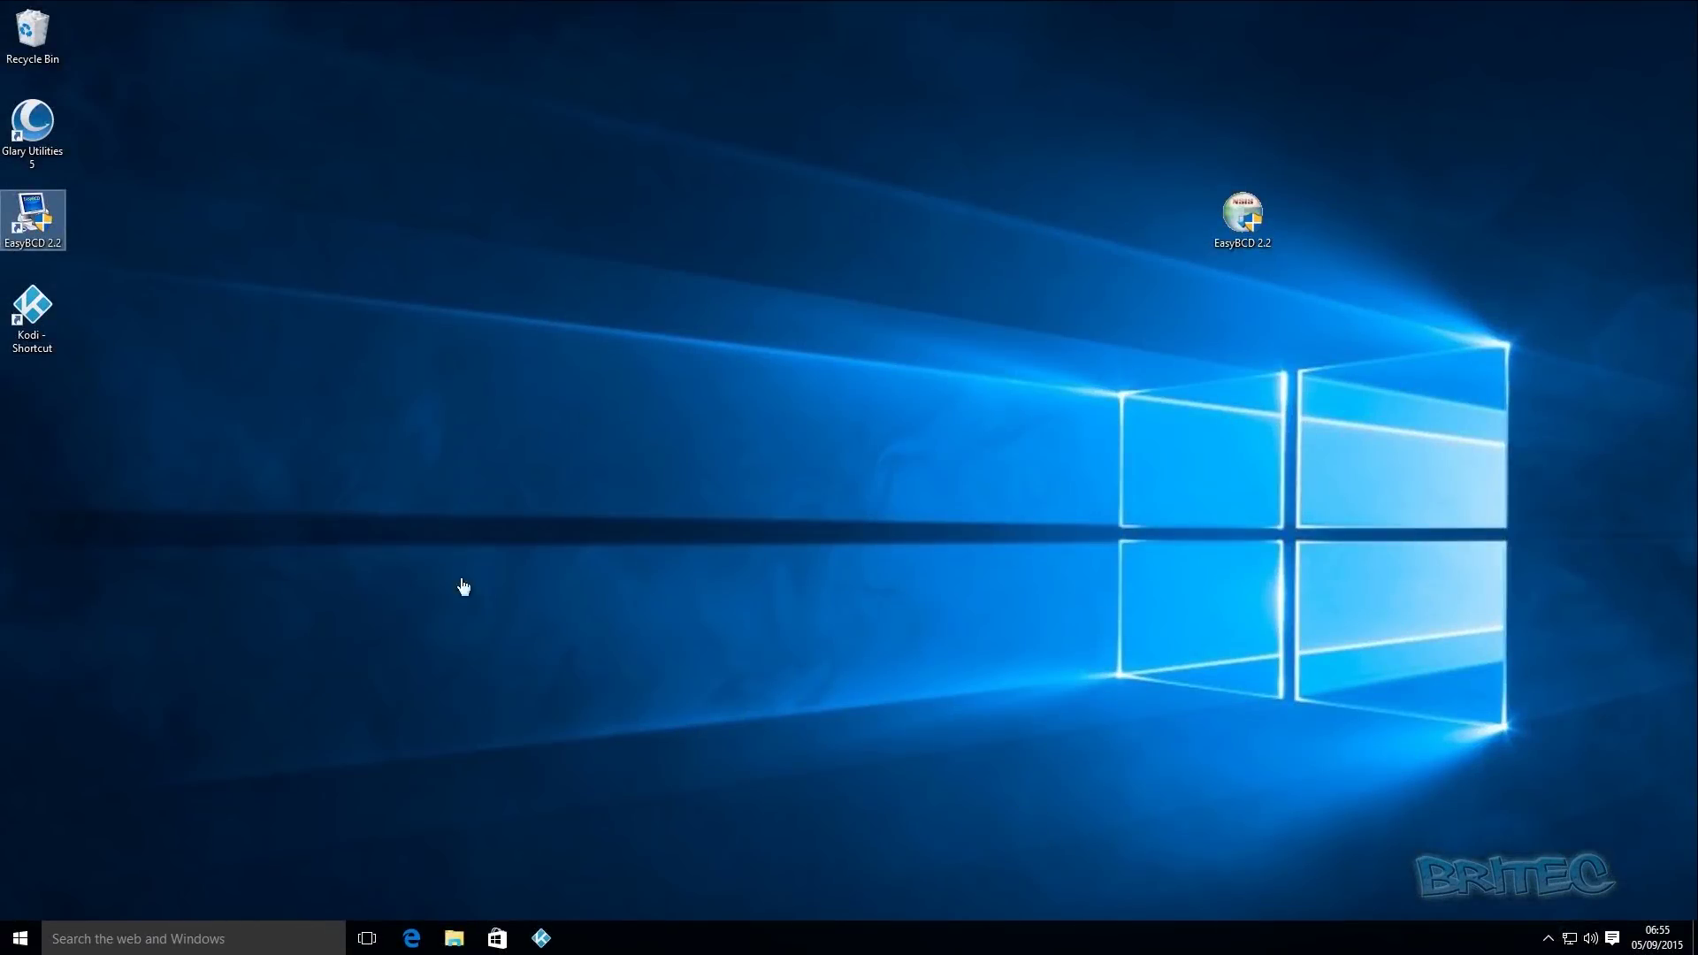
# - Launch EasyBCD 2.2 and review its boot menu, which lists only Windows 10
pyautogui.doubleClick(33, 216)
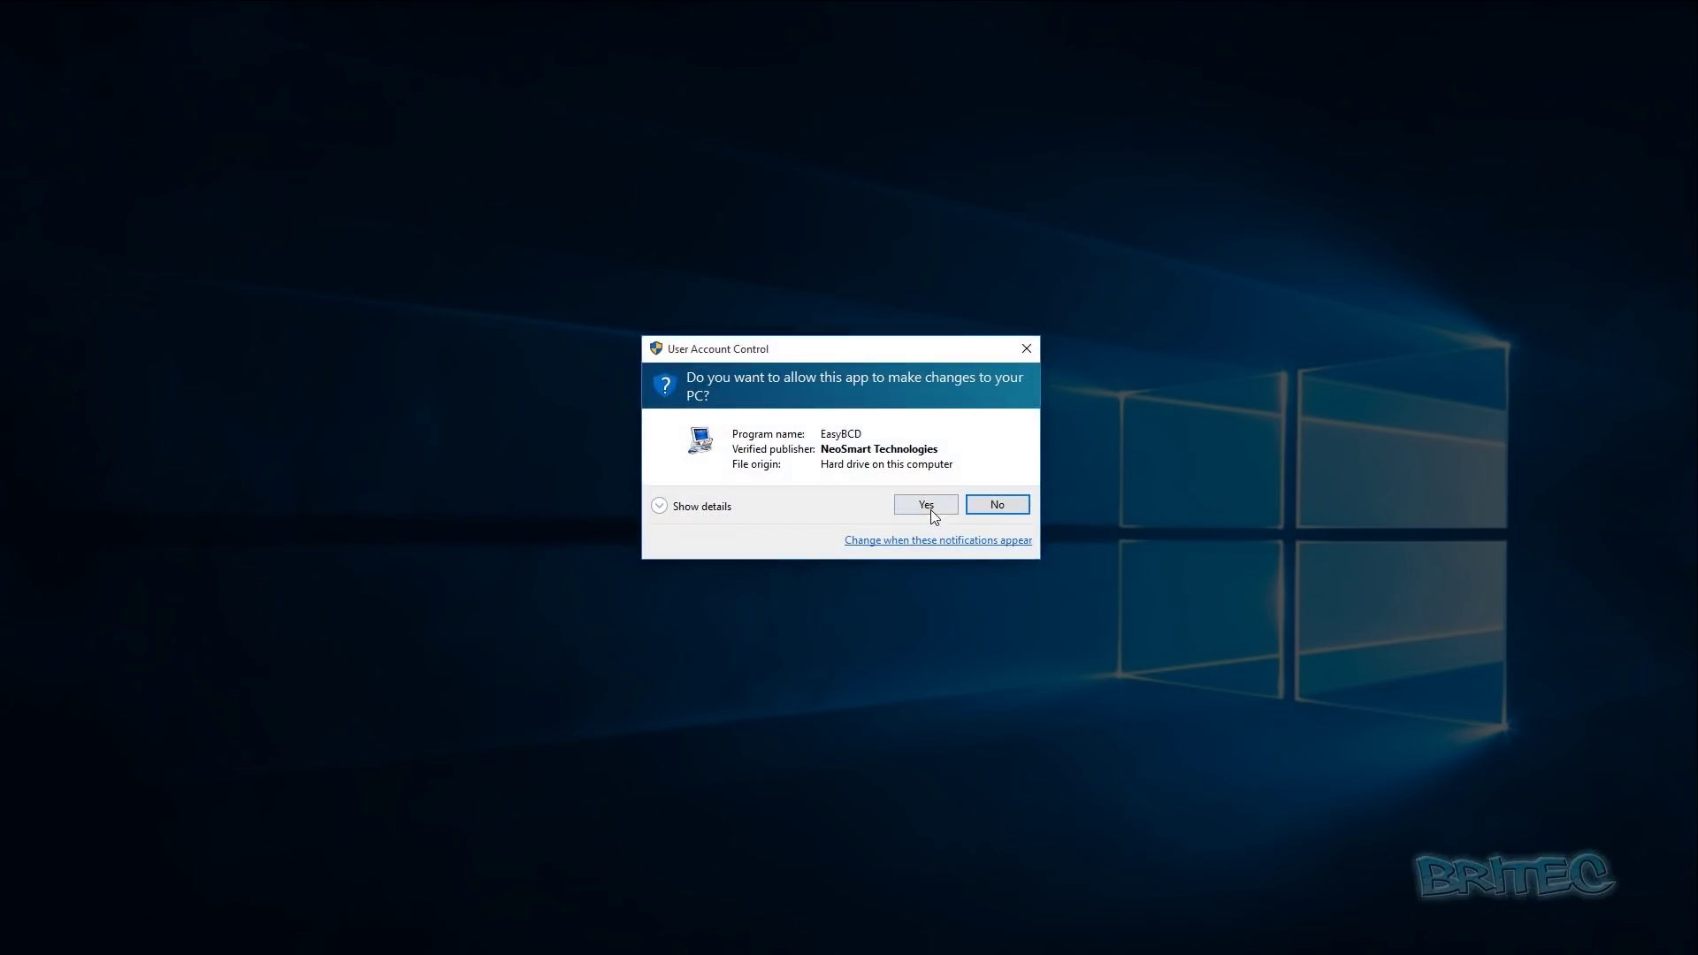
pyautogui.click(926, 505)
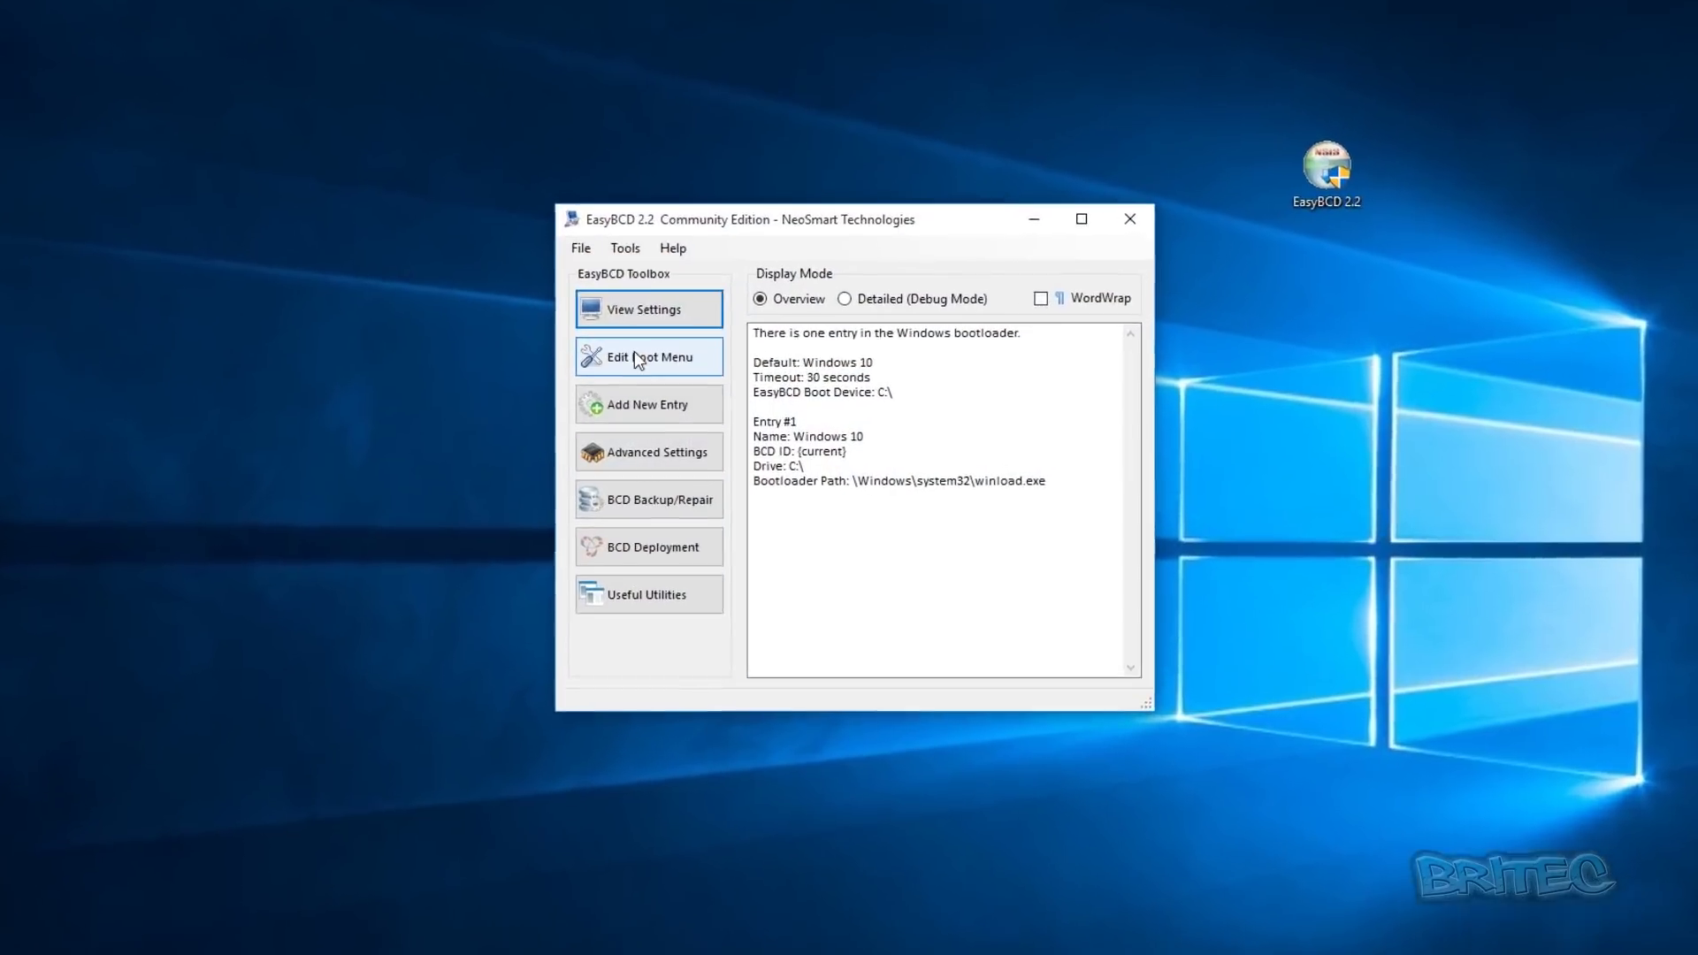
pyautogui.click(661, 375)
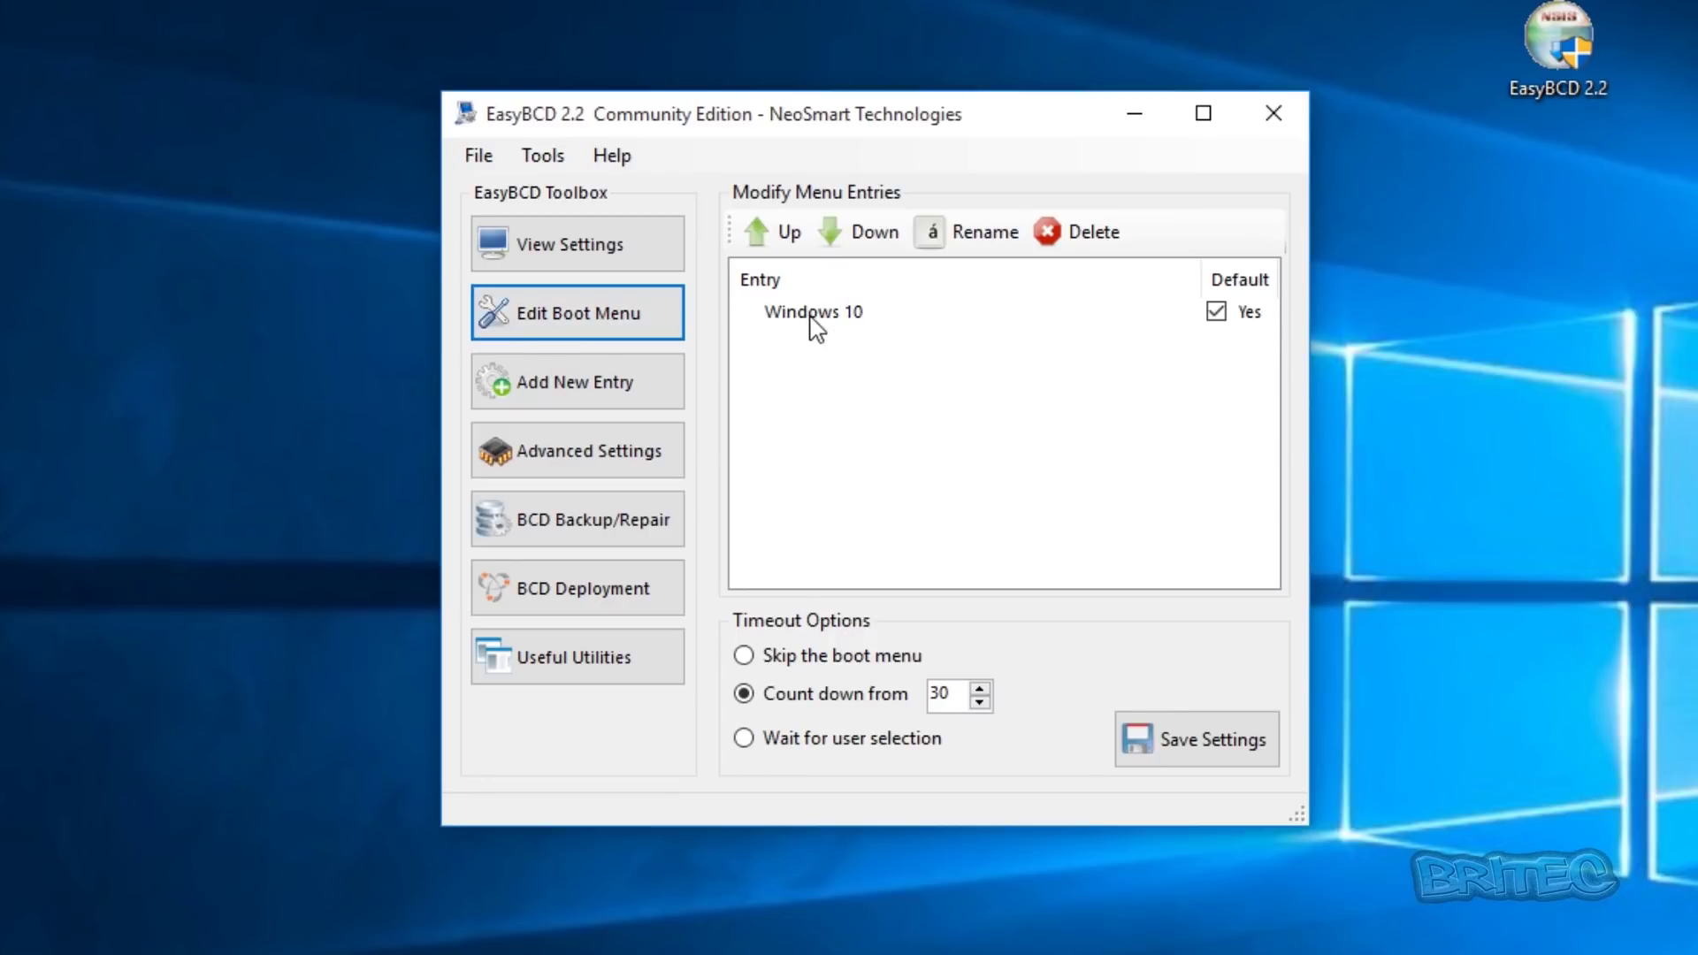
pyautogui.click(811, 318)
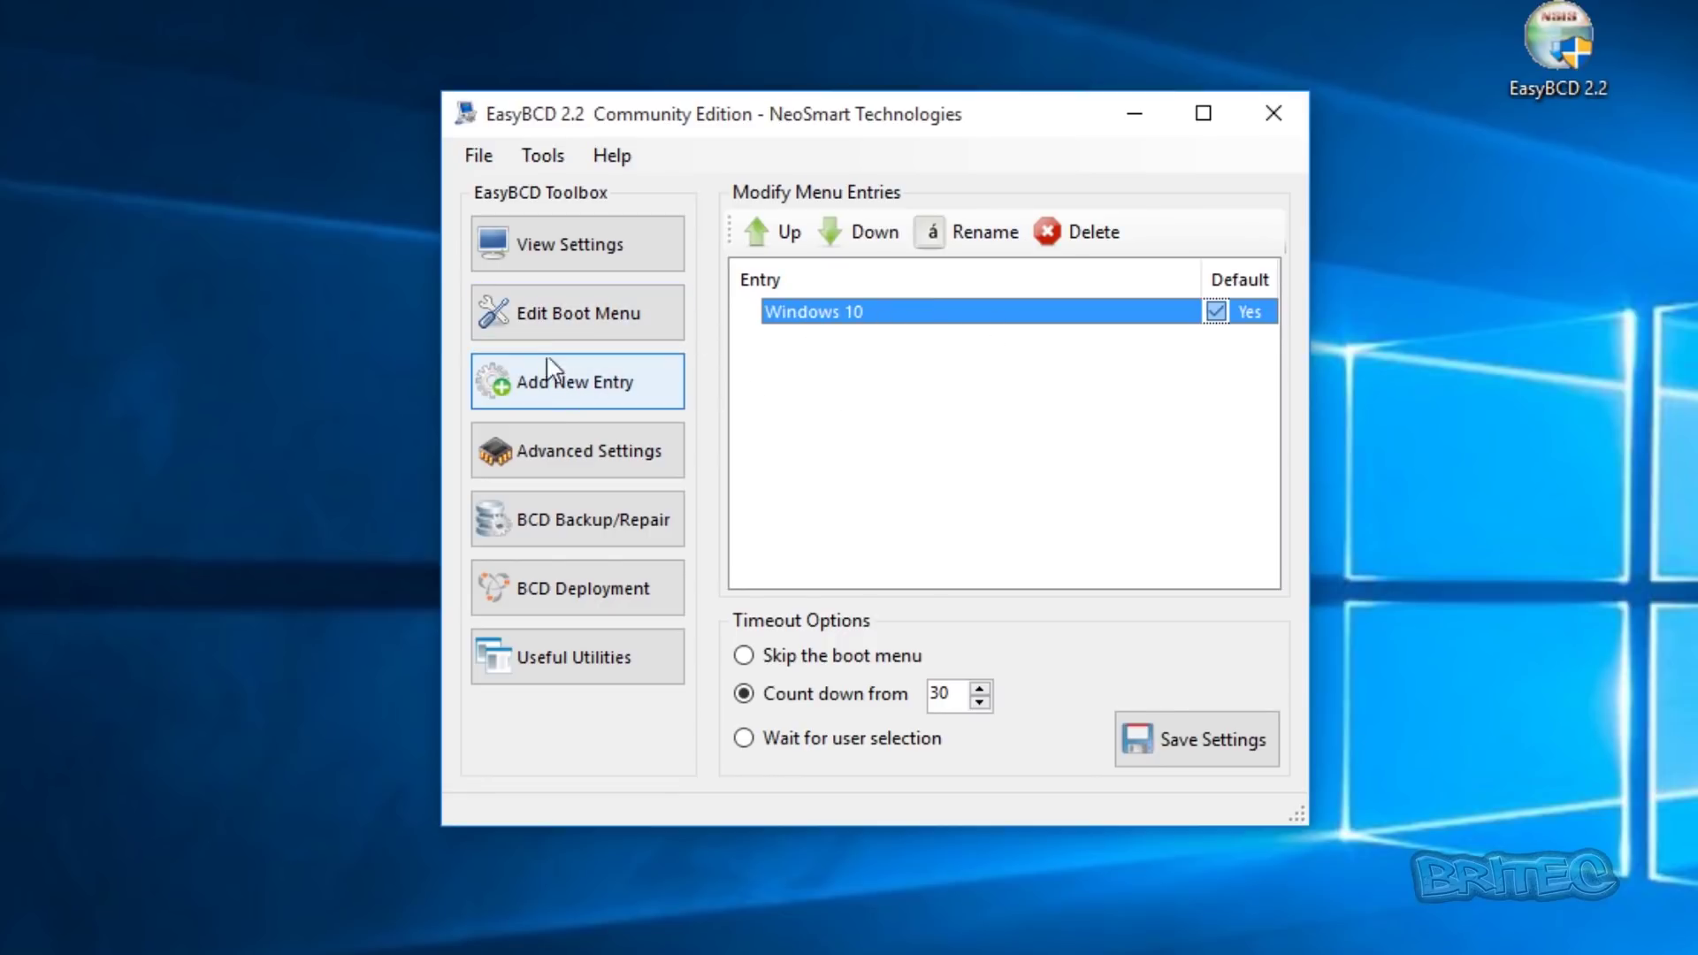
pyautogui.click(570, 529)
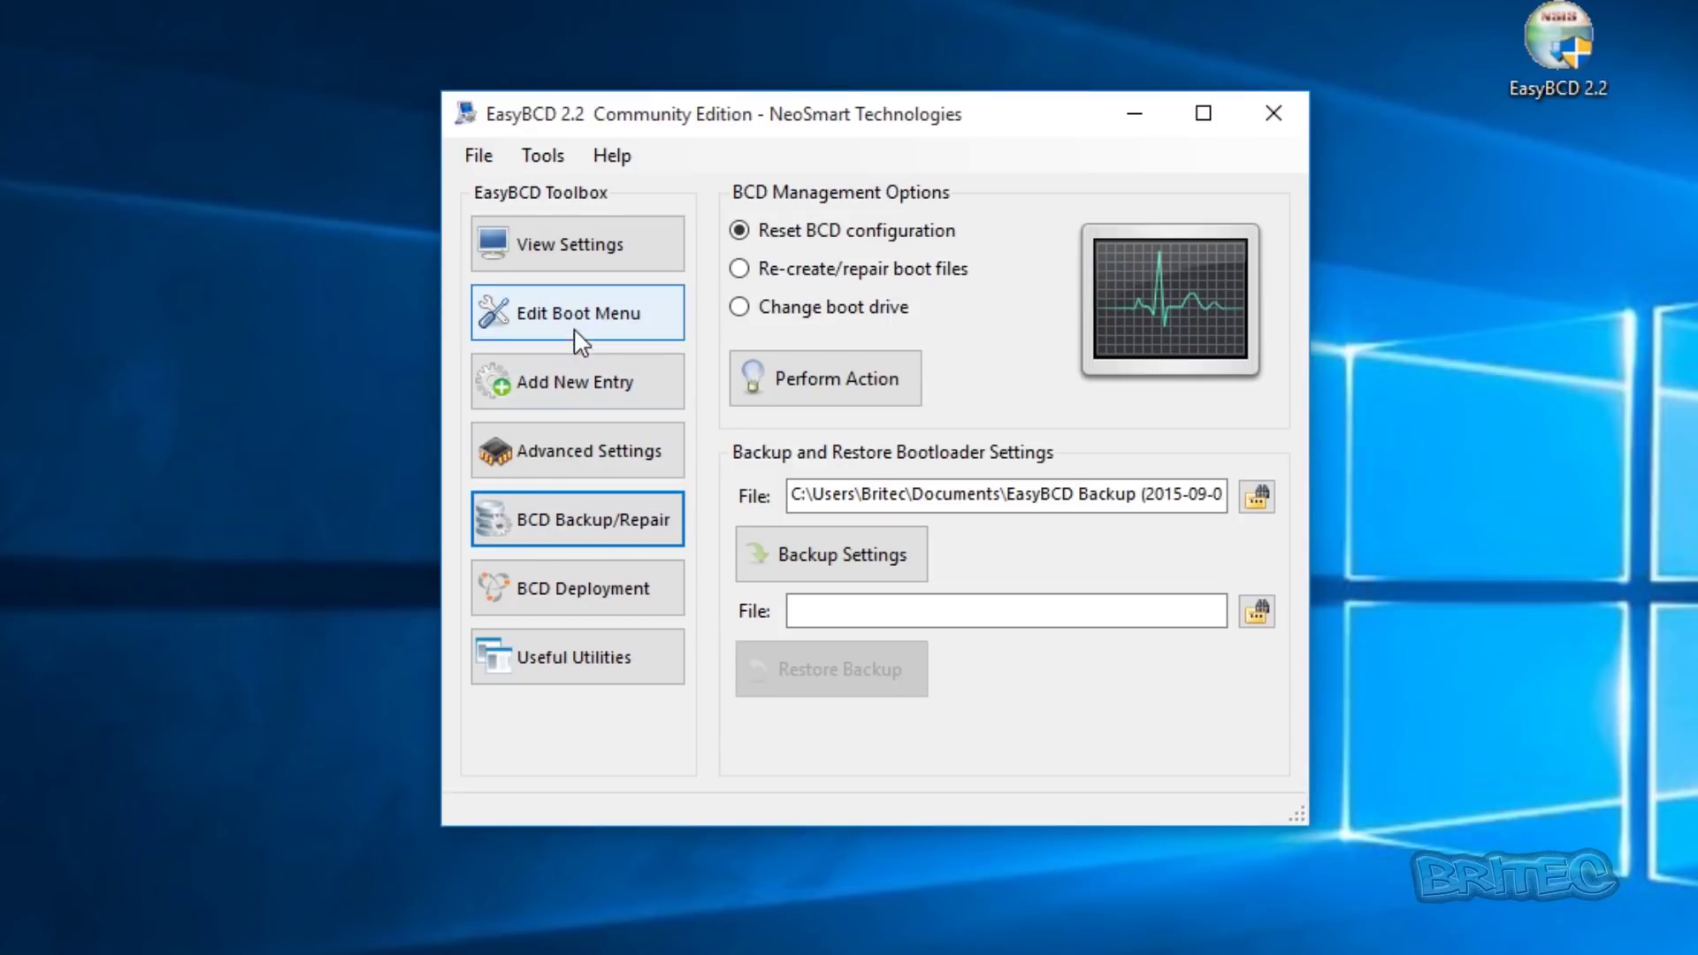
pyautogui.click(539, 315)
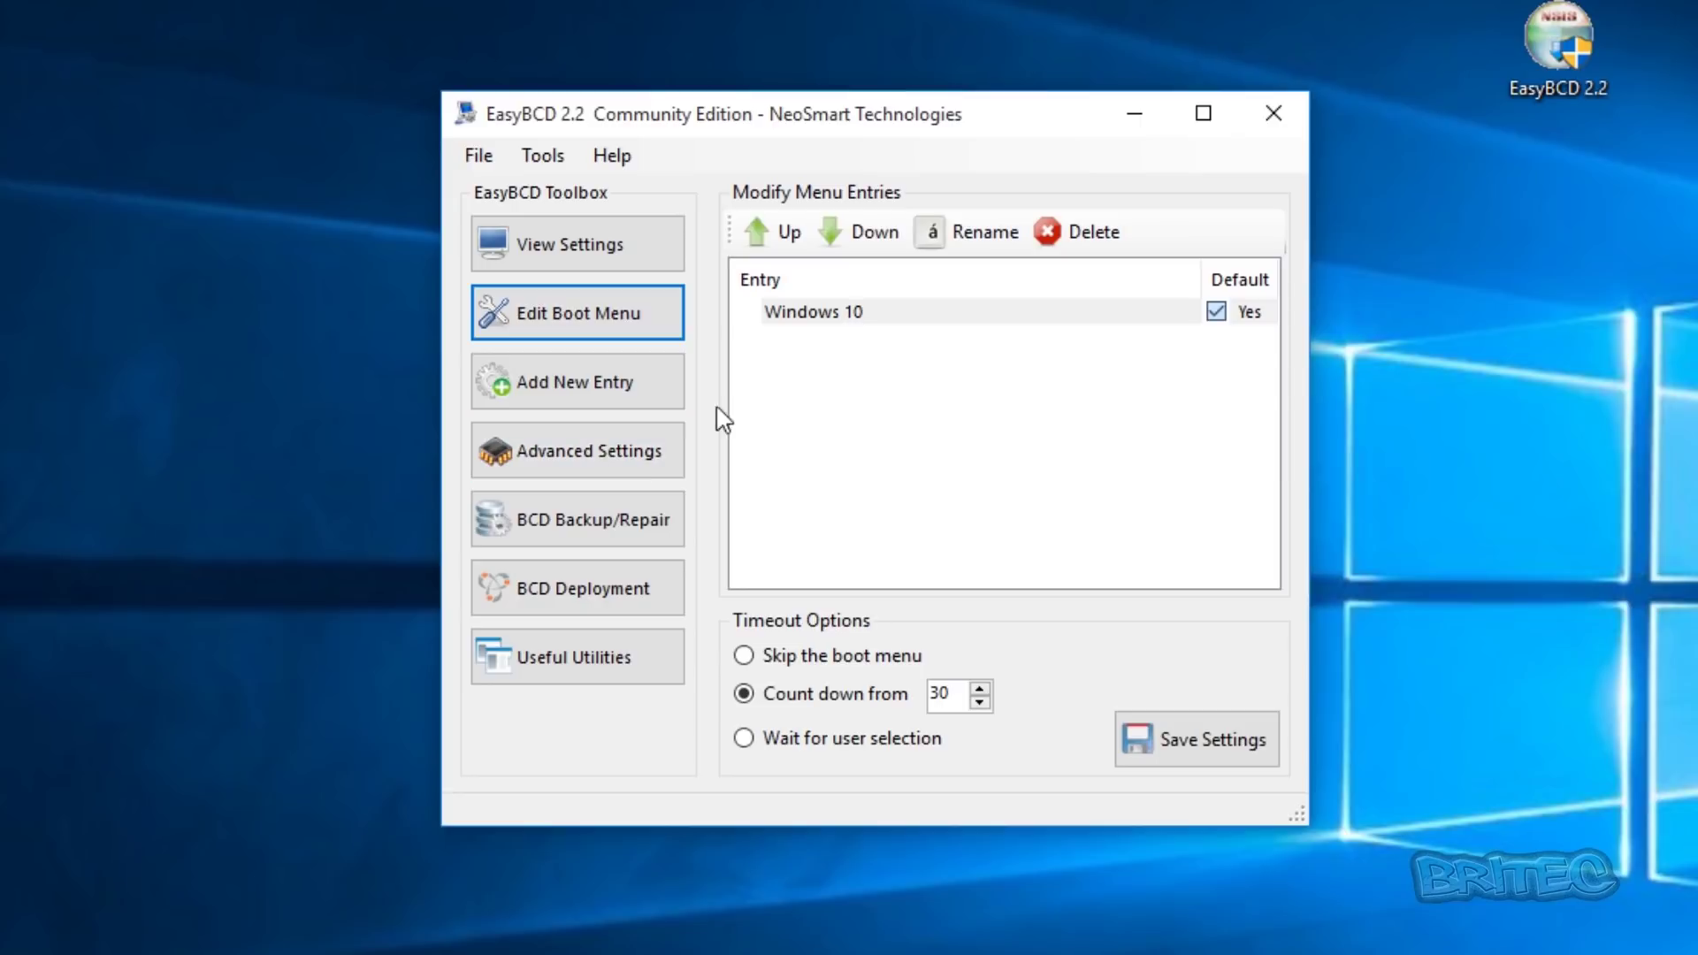
# - Start a new Linux/BSD boot entry with GRUB 2 as the bootloader type
pyautogui.click(584, 399)
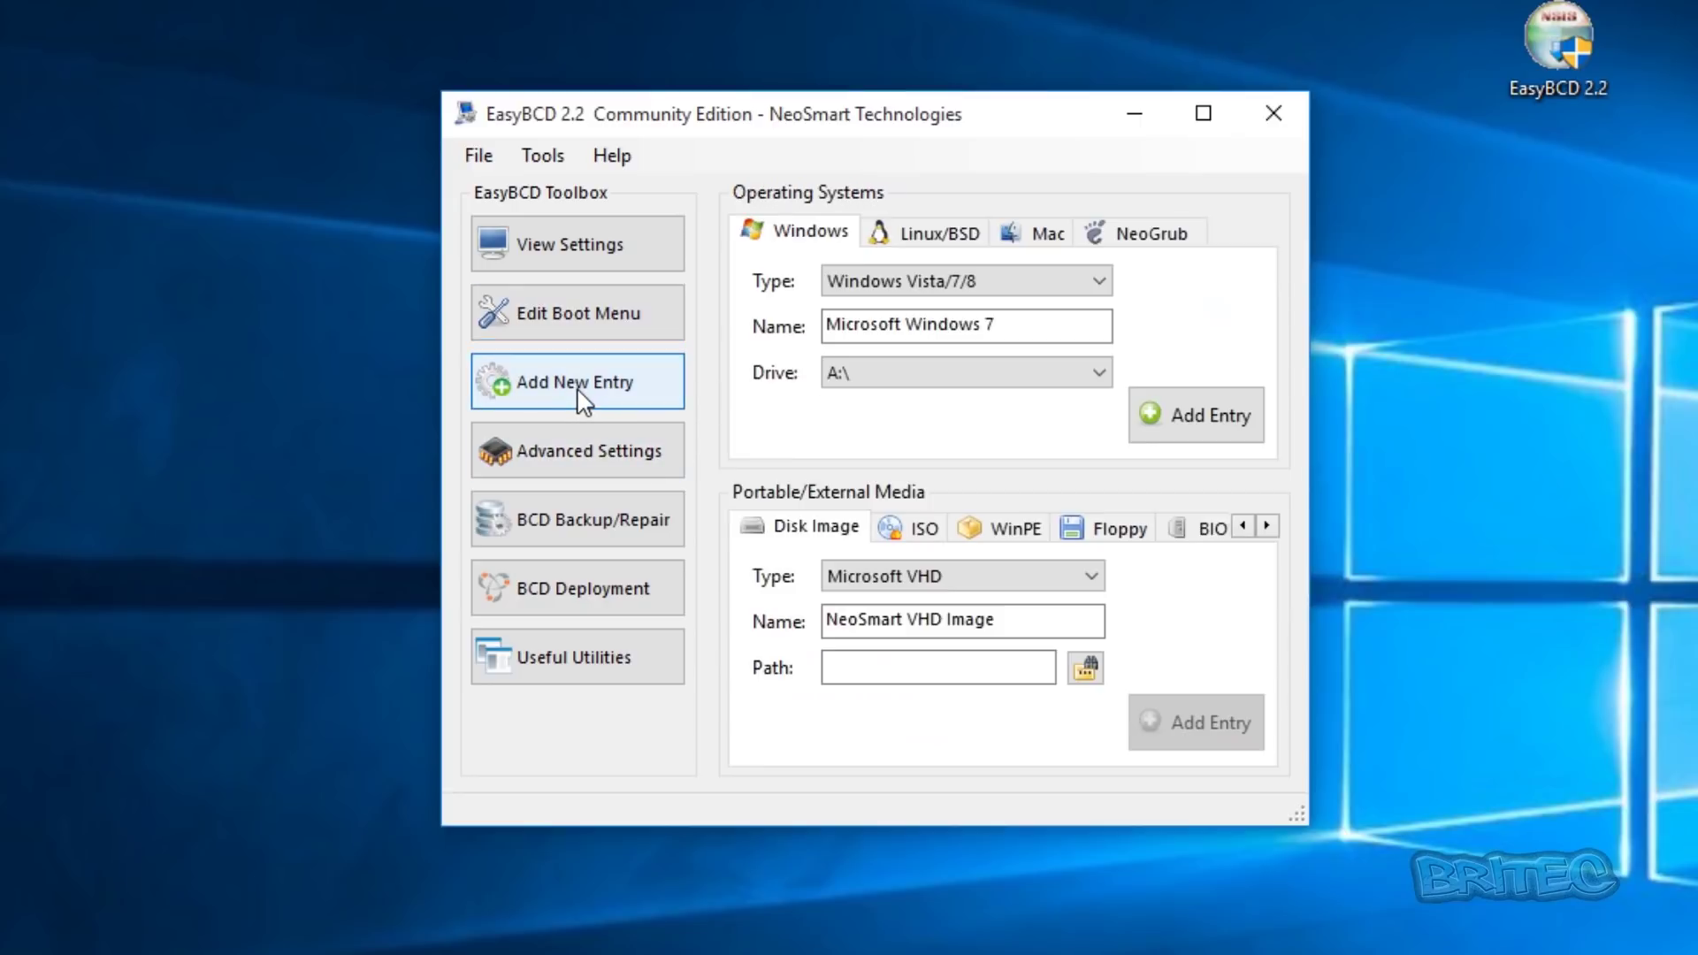
pyautogui.click(939, 238)
pyautogui.click(984, 281)
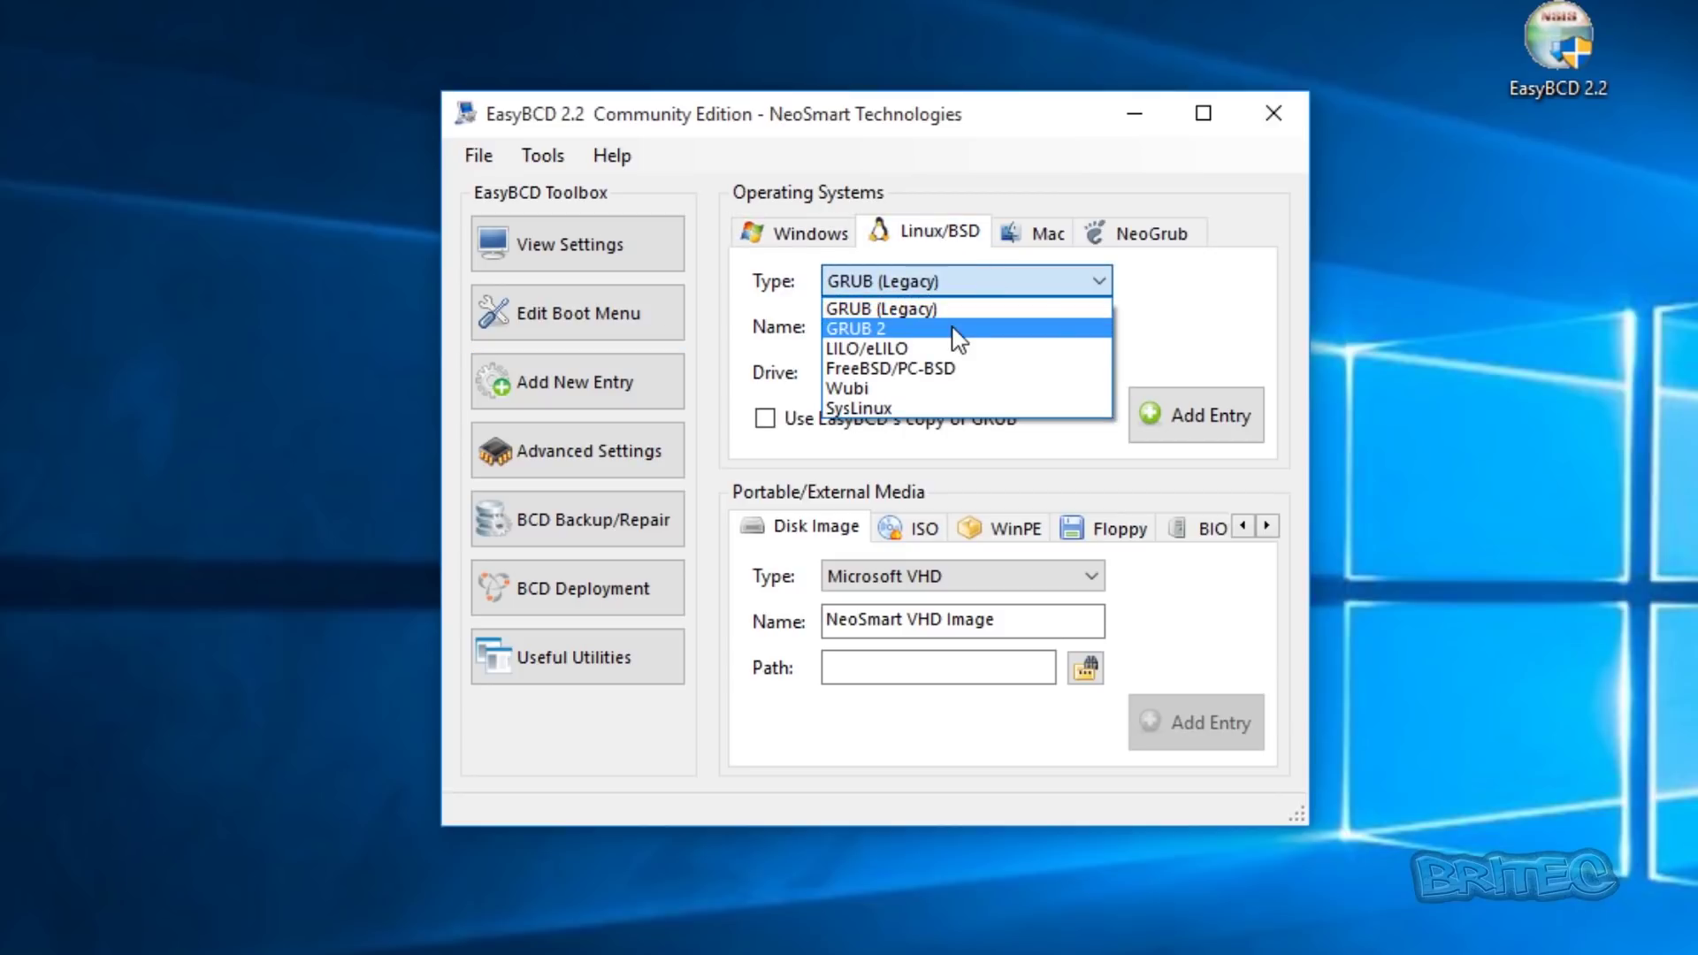
pyautogui.click(953, 329)
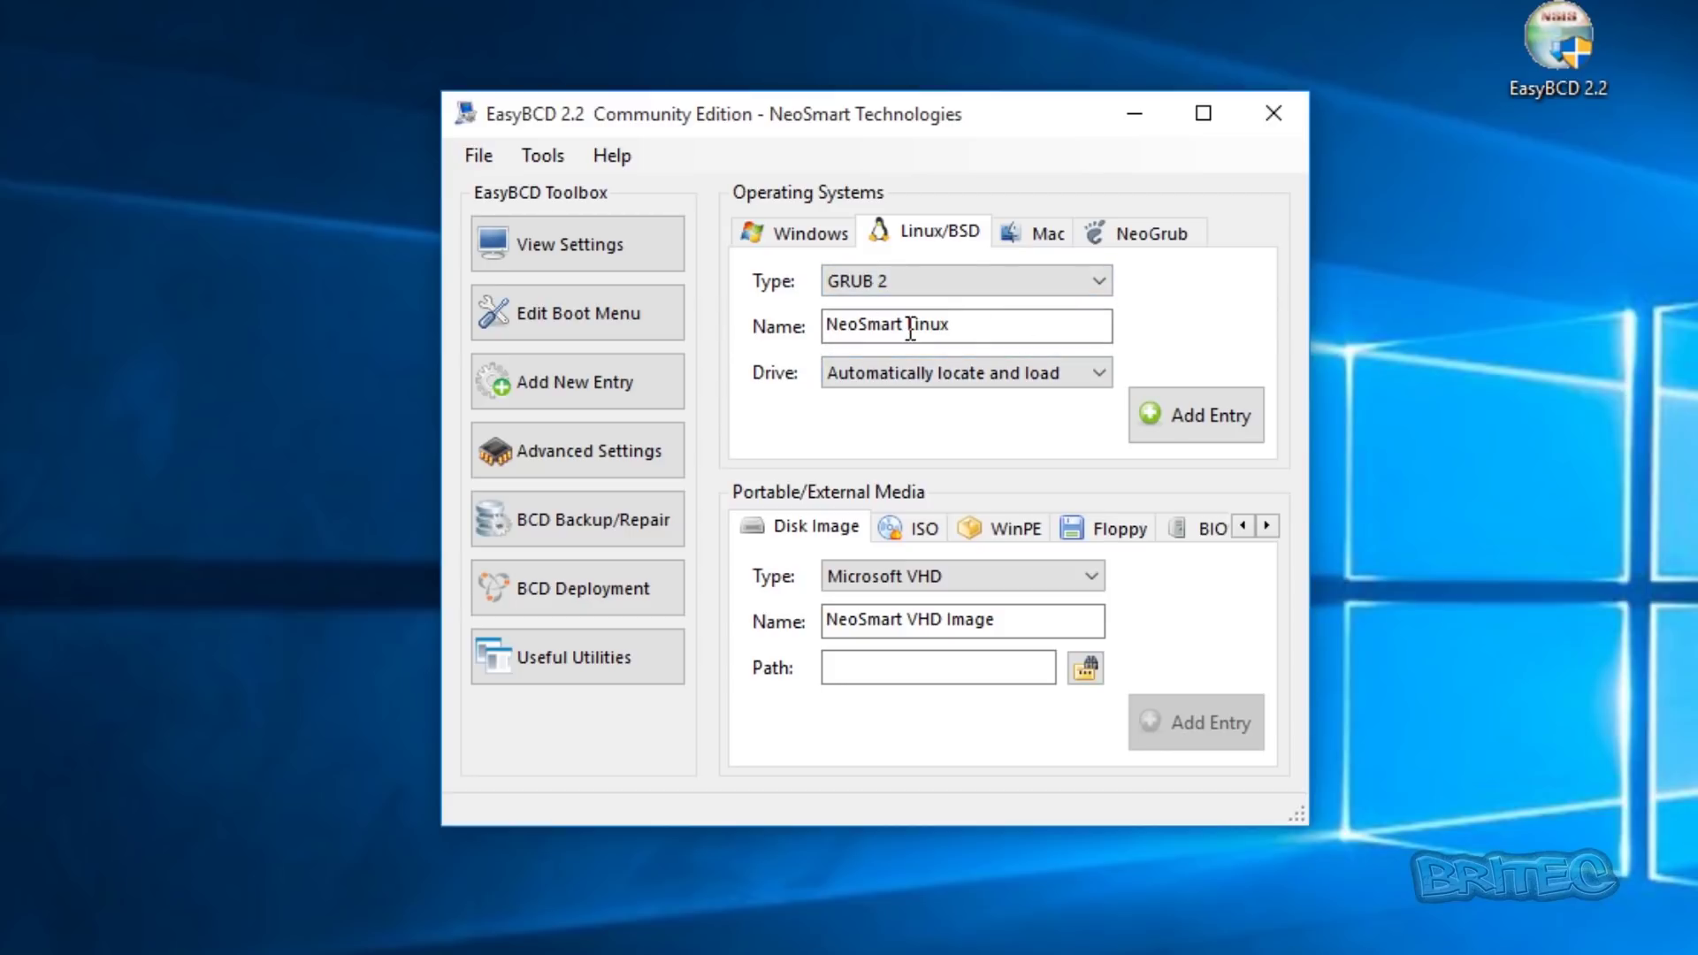
# - Name the entry Linux Mint on Partition 3 (Linux - 17 GiB) and add it to the menu
pyautogui.moveTo(906, 325); pyautogui.dragTo(777, 330)
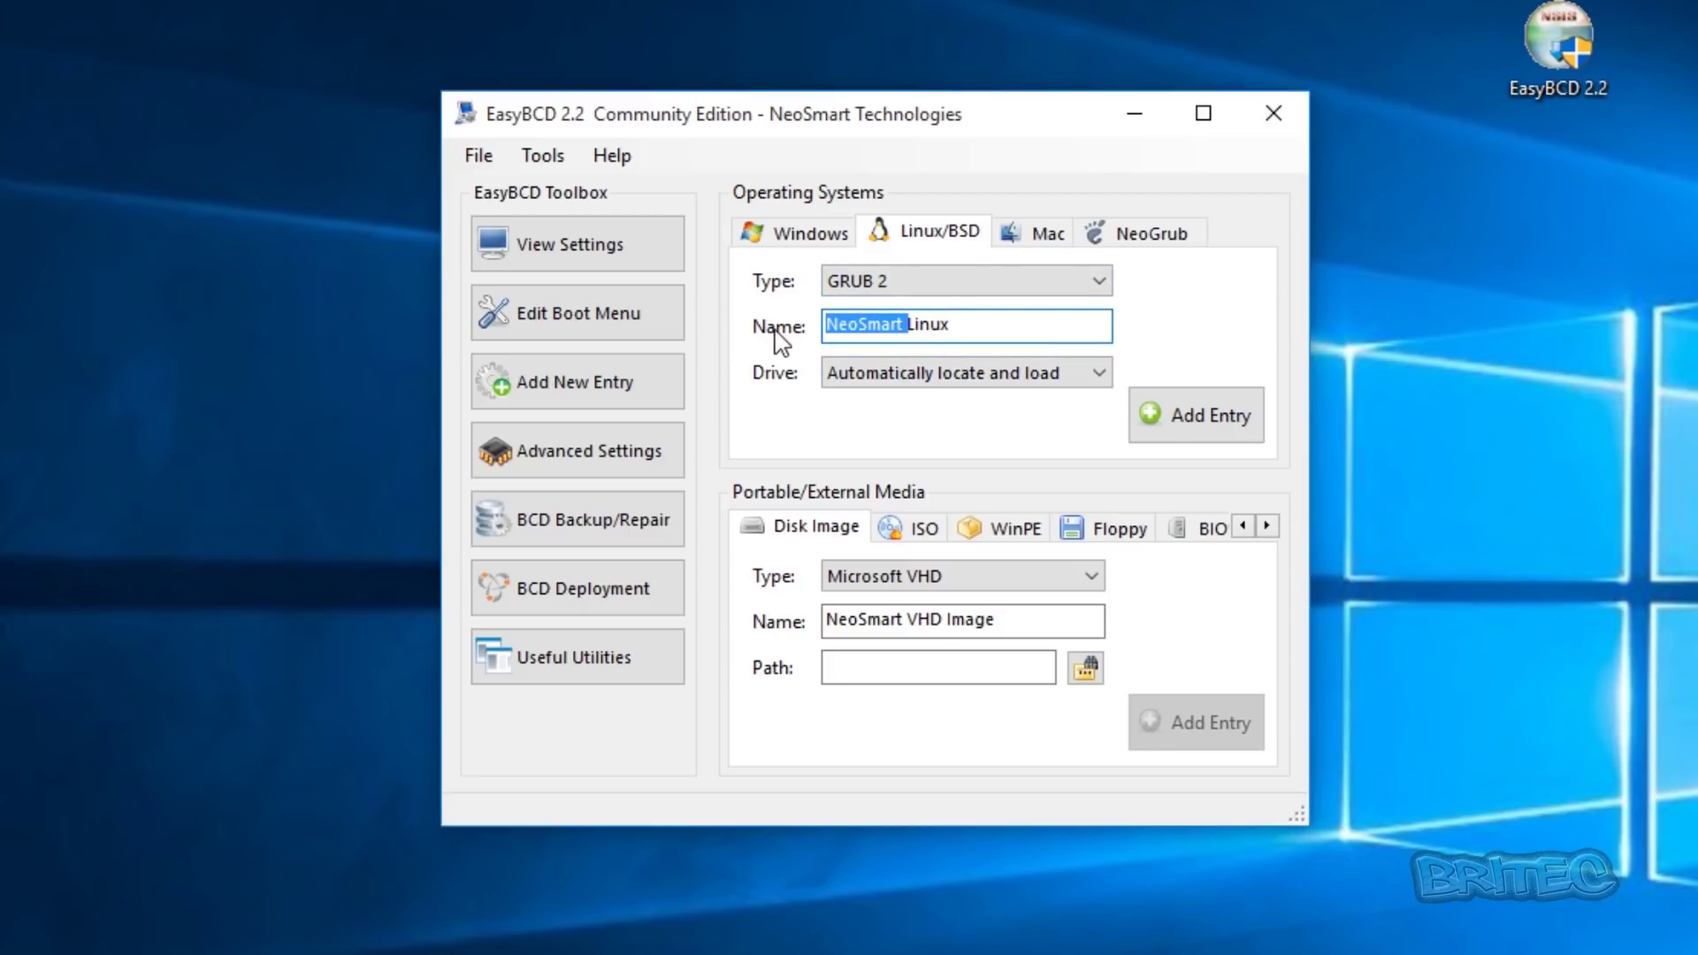
pyautogui.press('Delete')
pyautogui.click(914, 324)
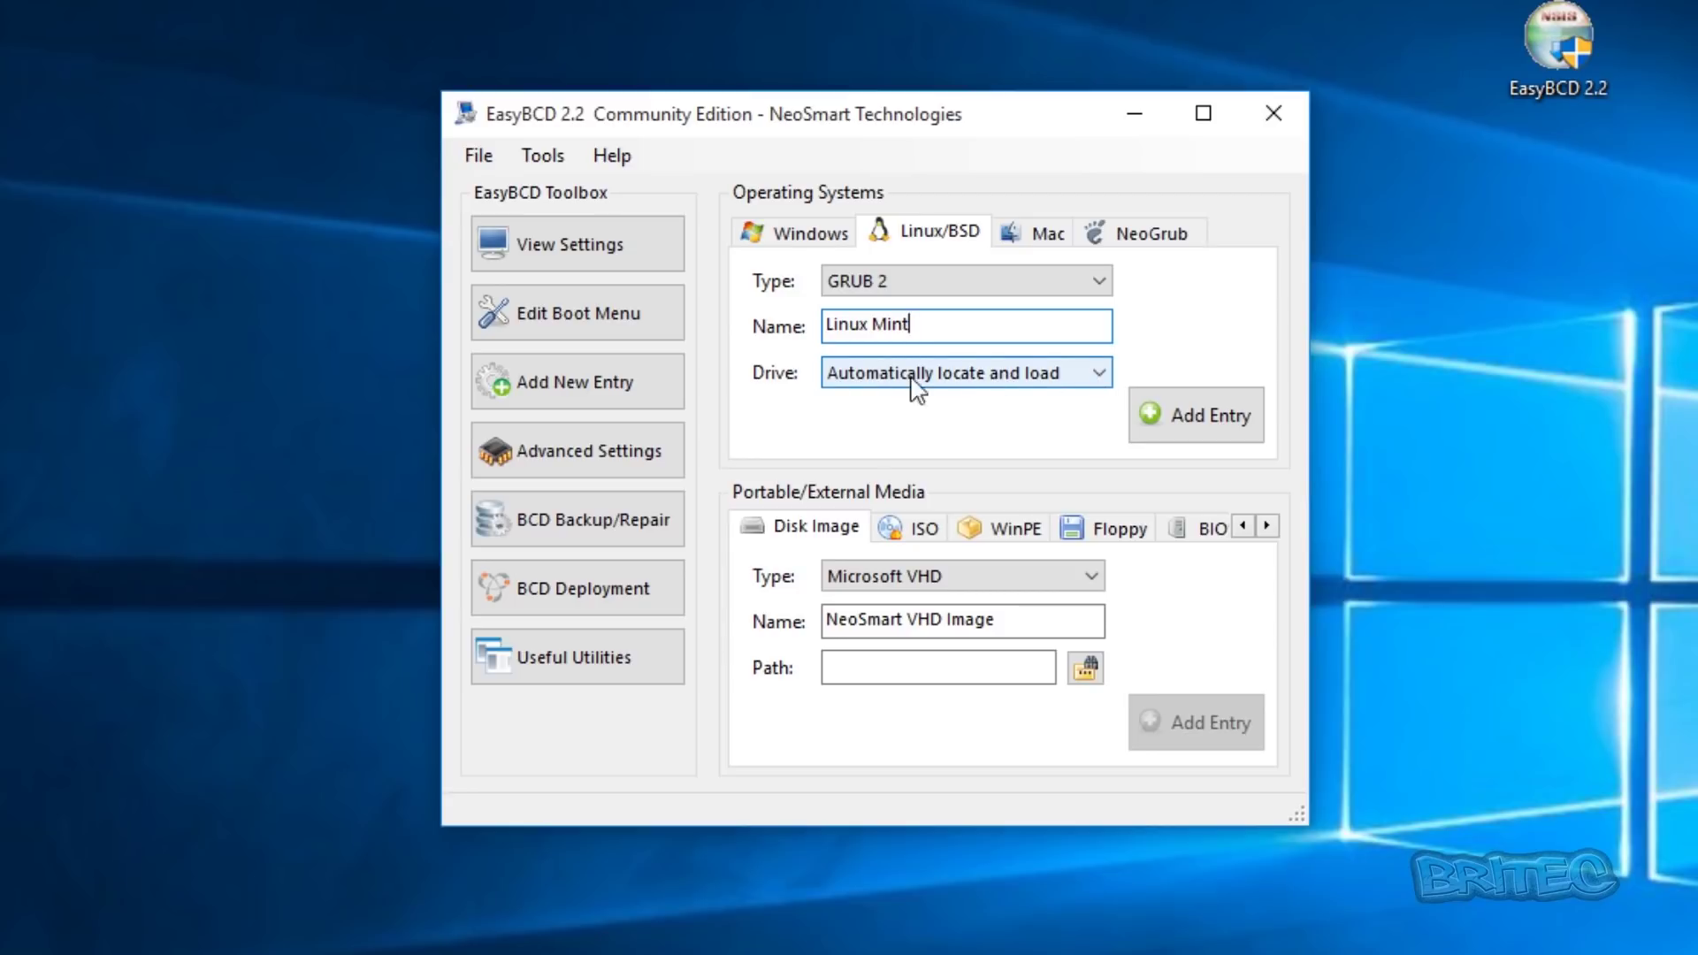
pyautogui.click(1090, 372)
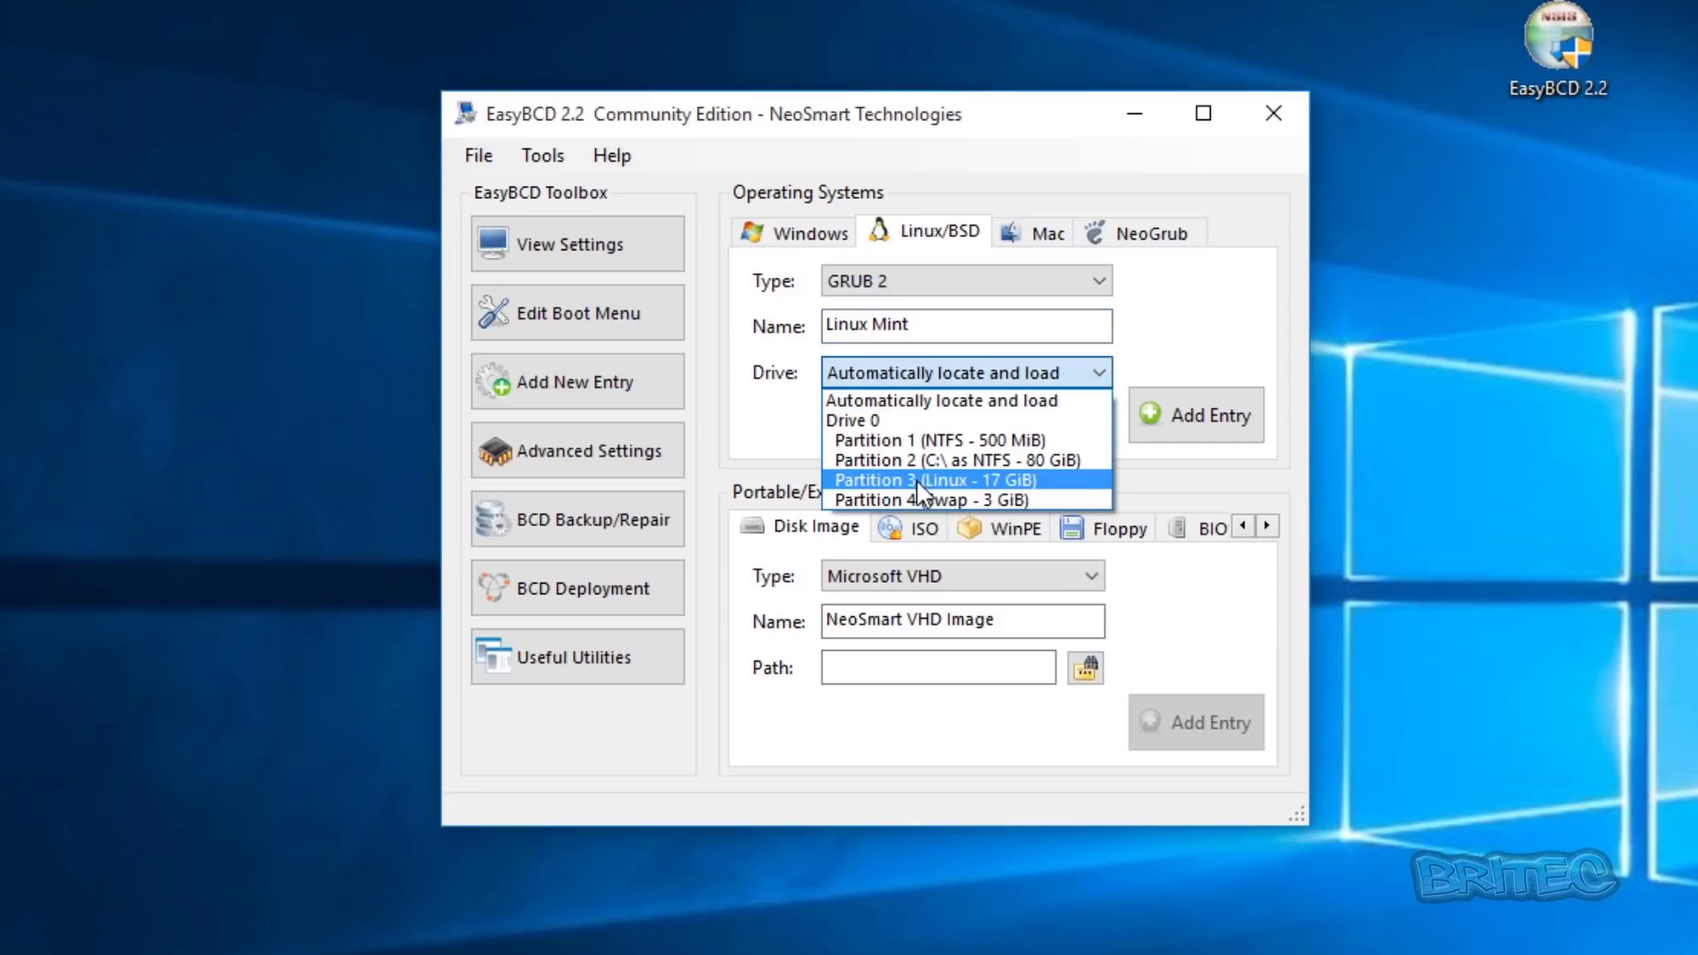
pyautogui.click(971, 482)
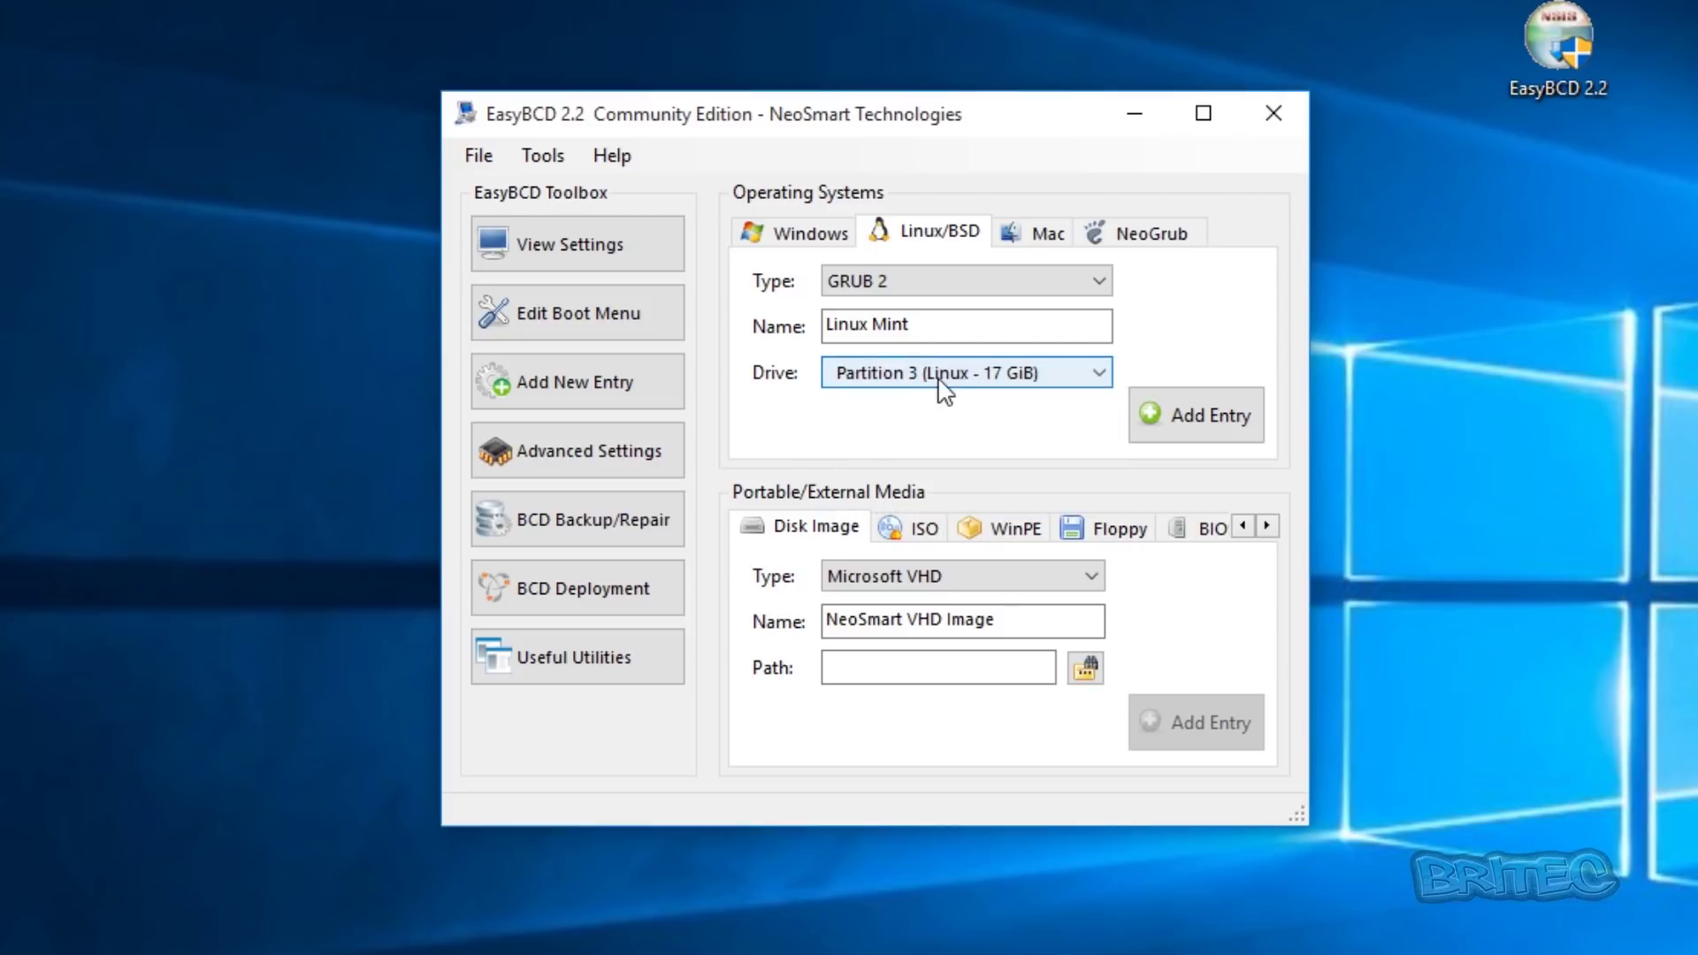
pyautogui.click(1198, 416)
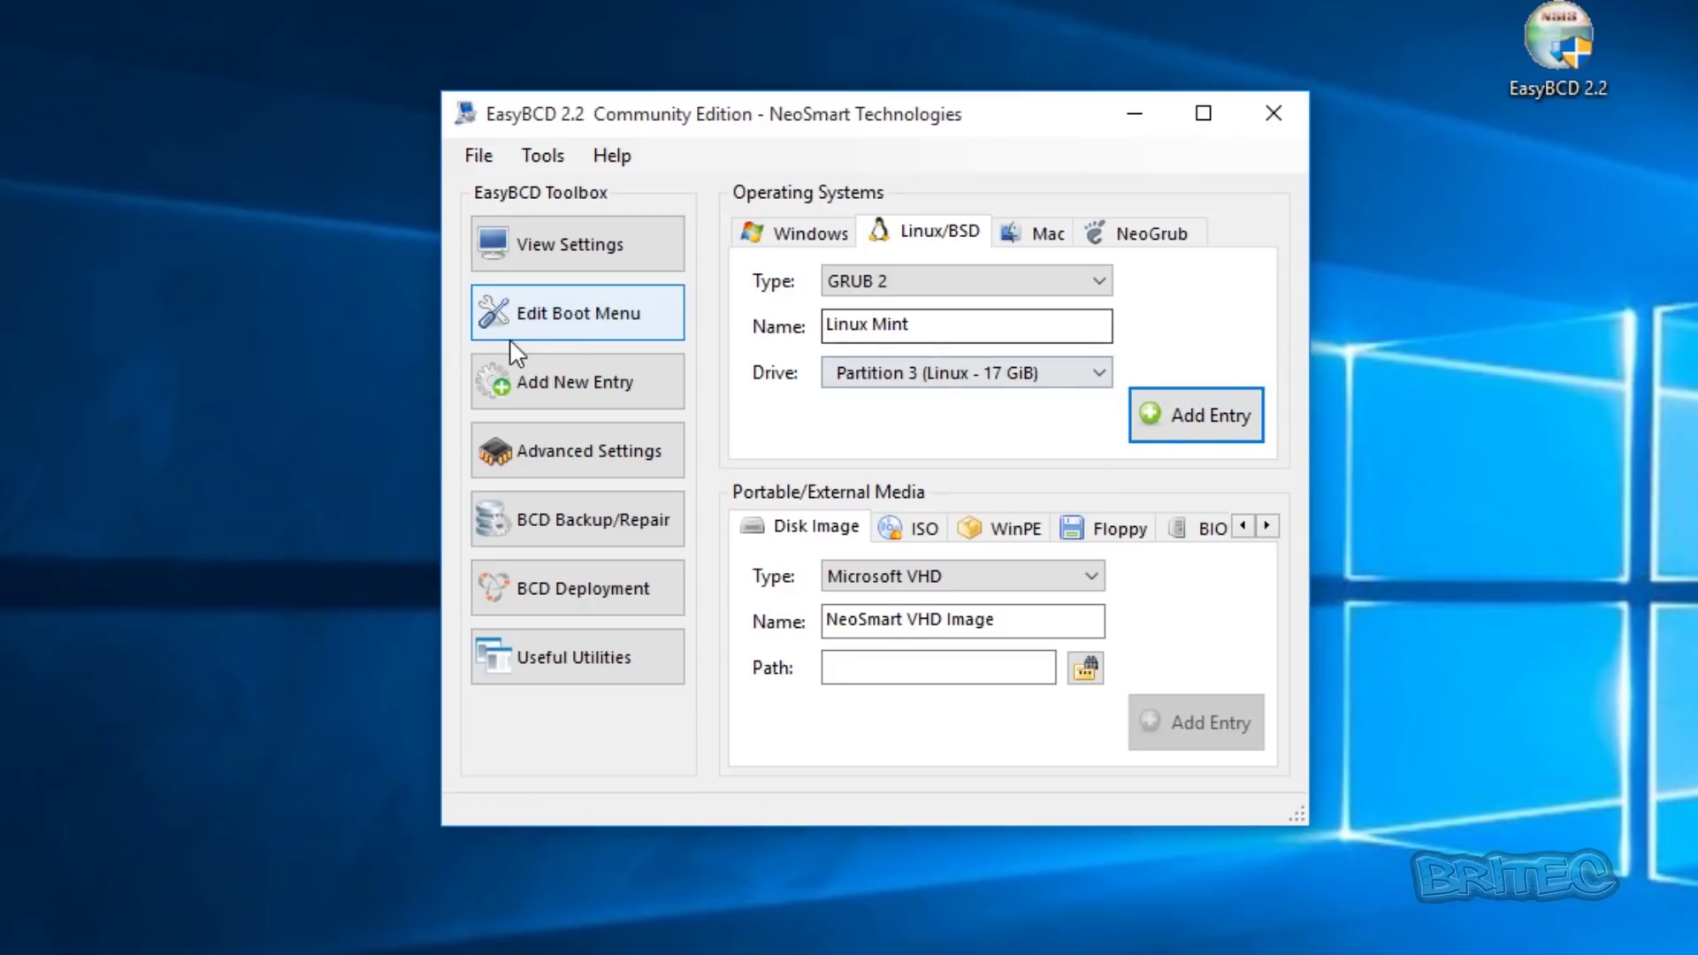
pyautogui.click(551, 329)
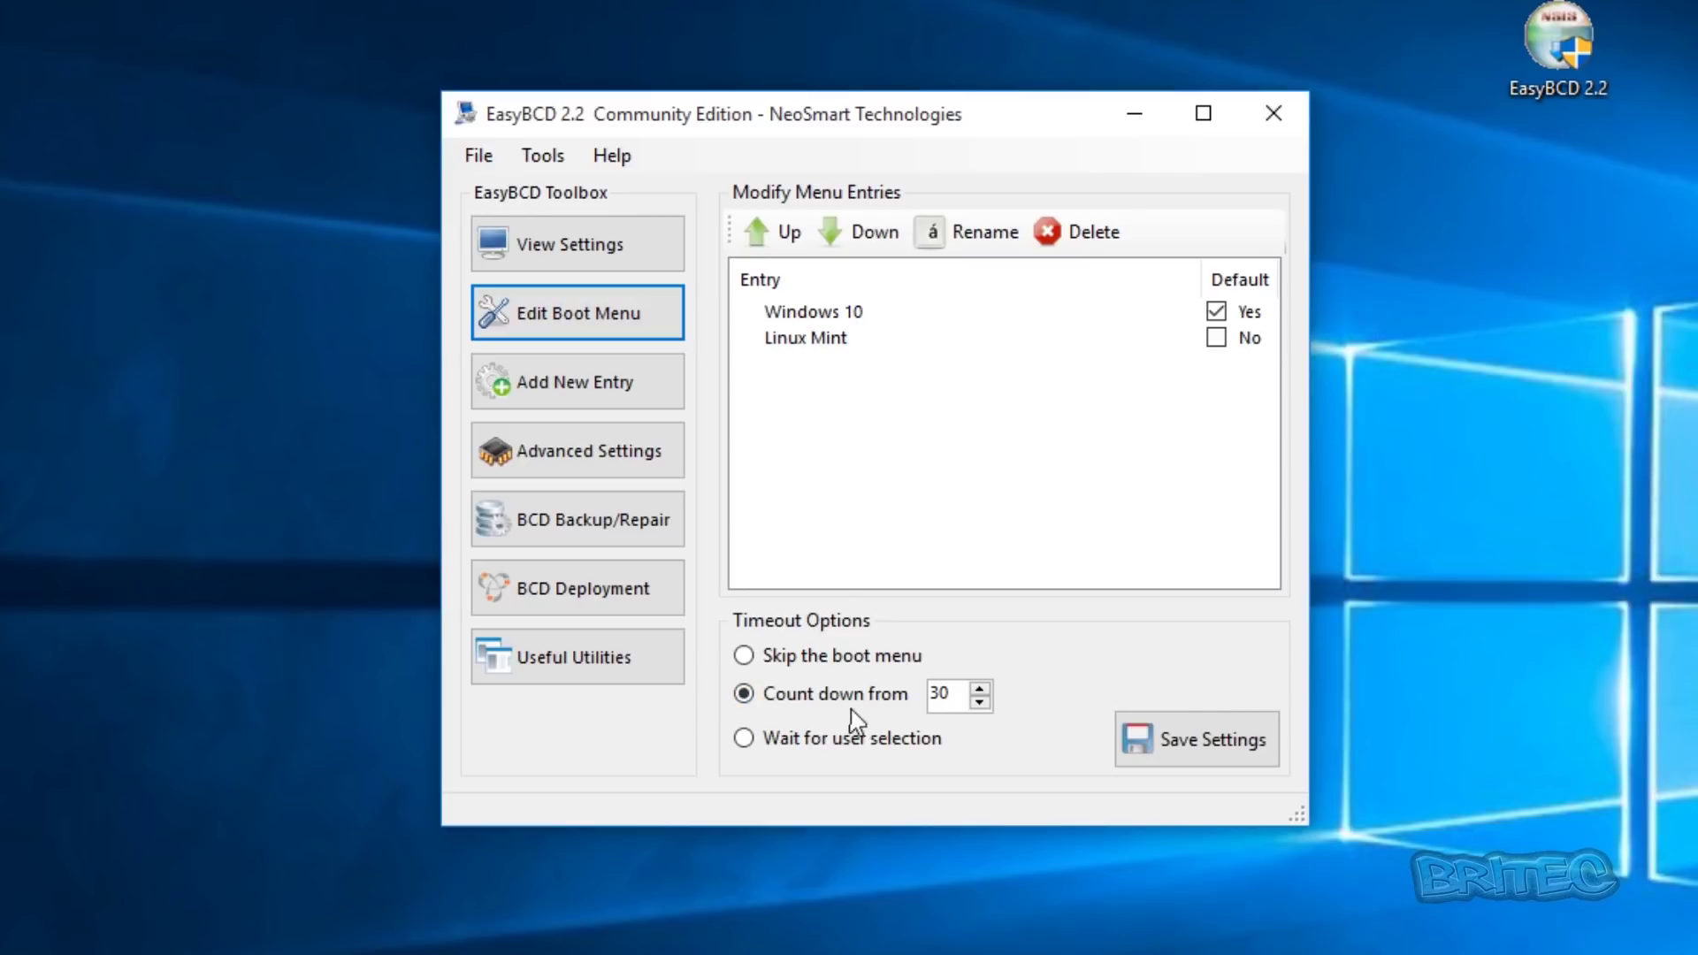
# - Save the Windows 10 and Linux Mint boot settings, re-create/repair the boot files, then close EasyBCD
pyautogui.click(833, 314)
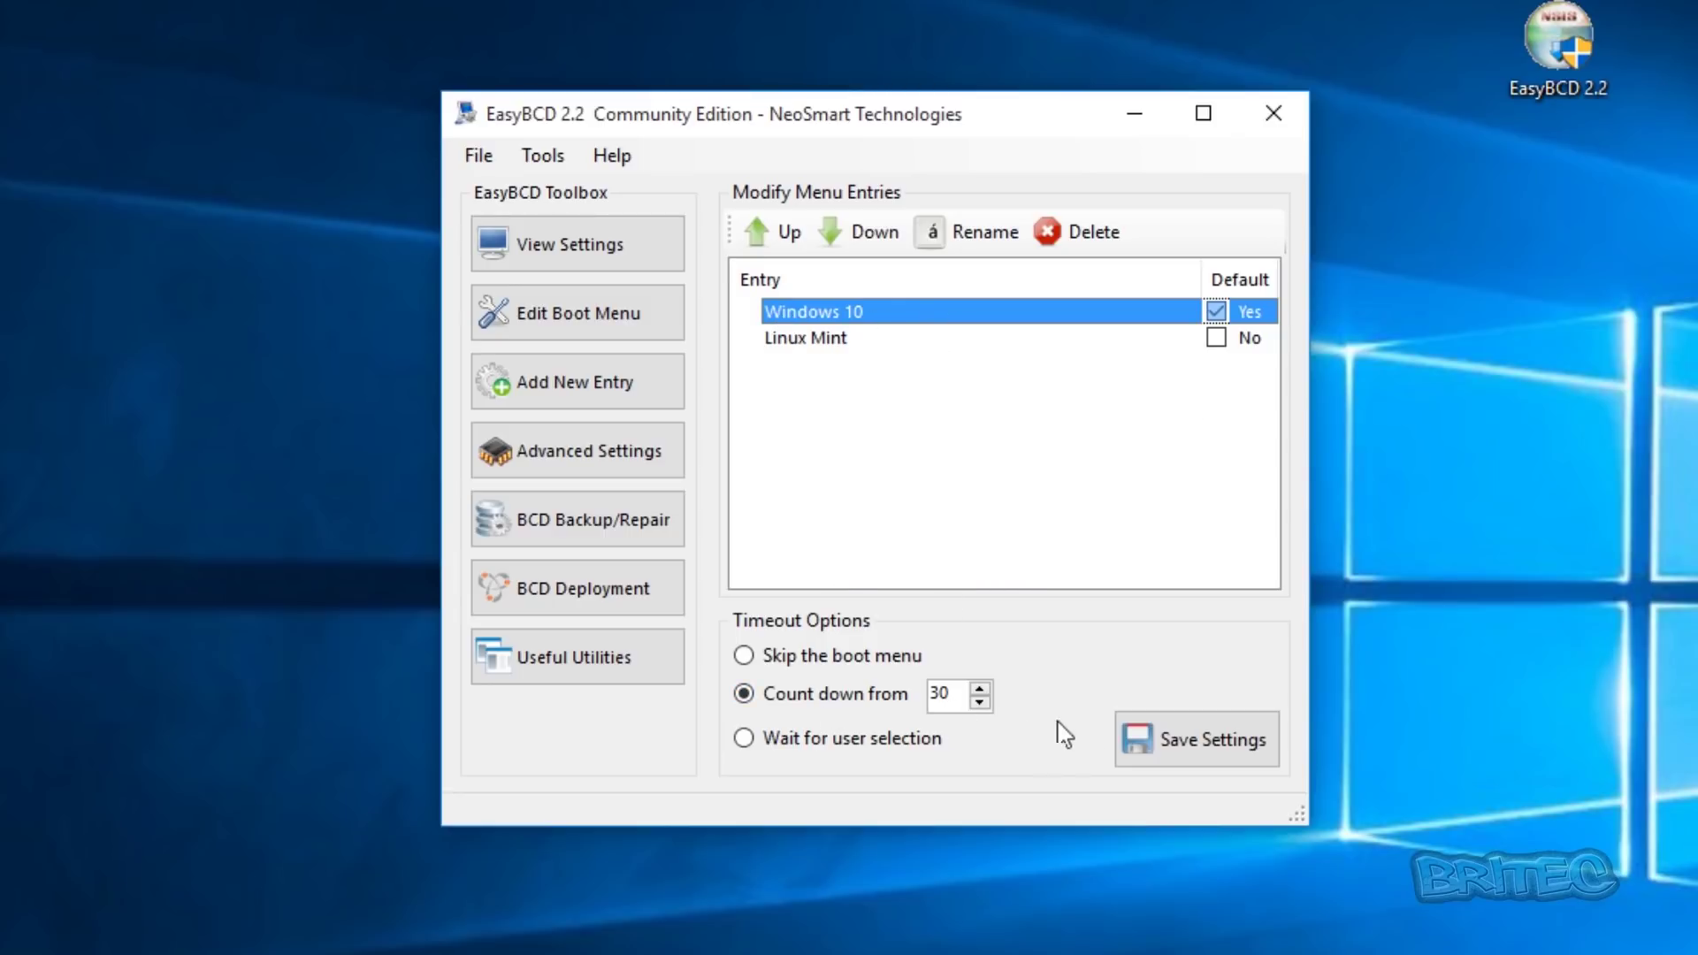
pyautogui.click(1181, 746)
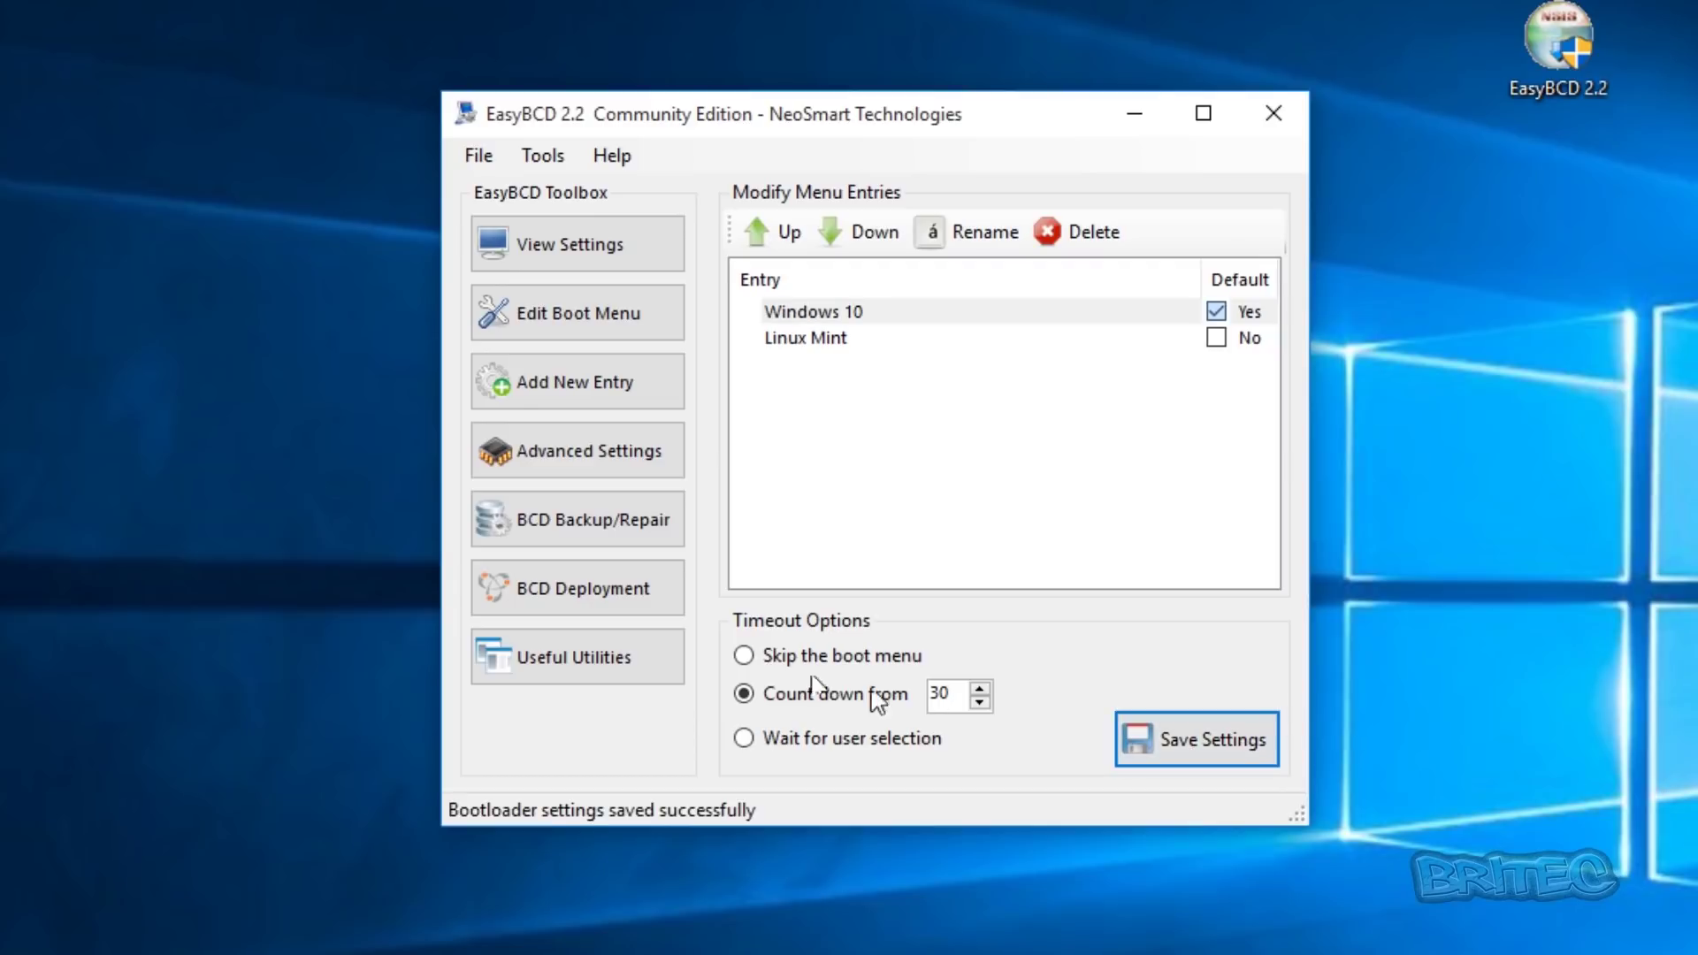
pyautogui.click(549, 531)
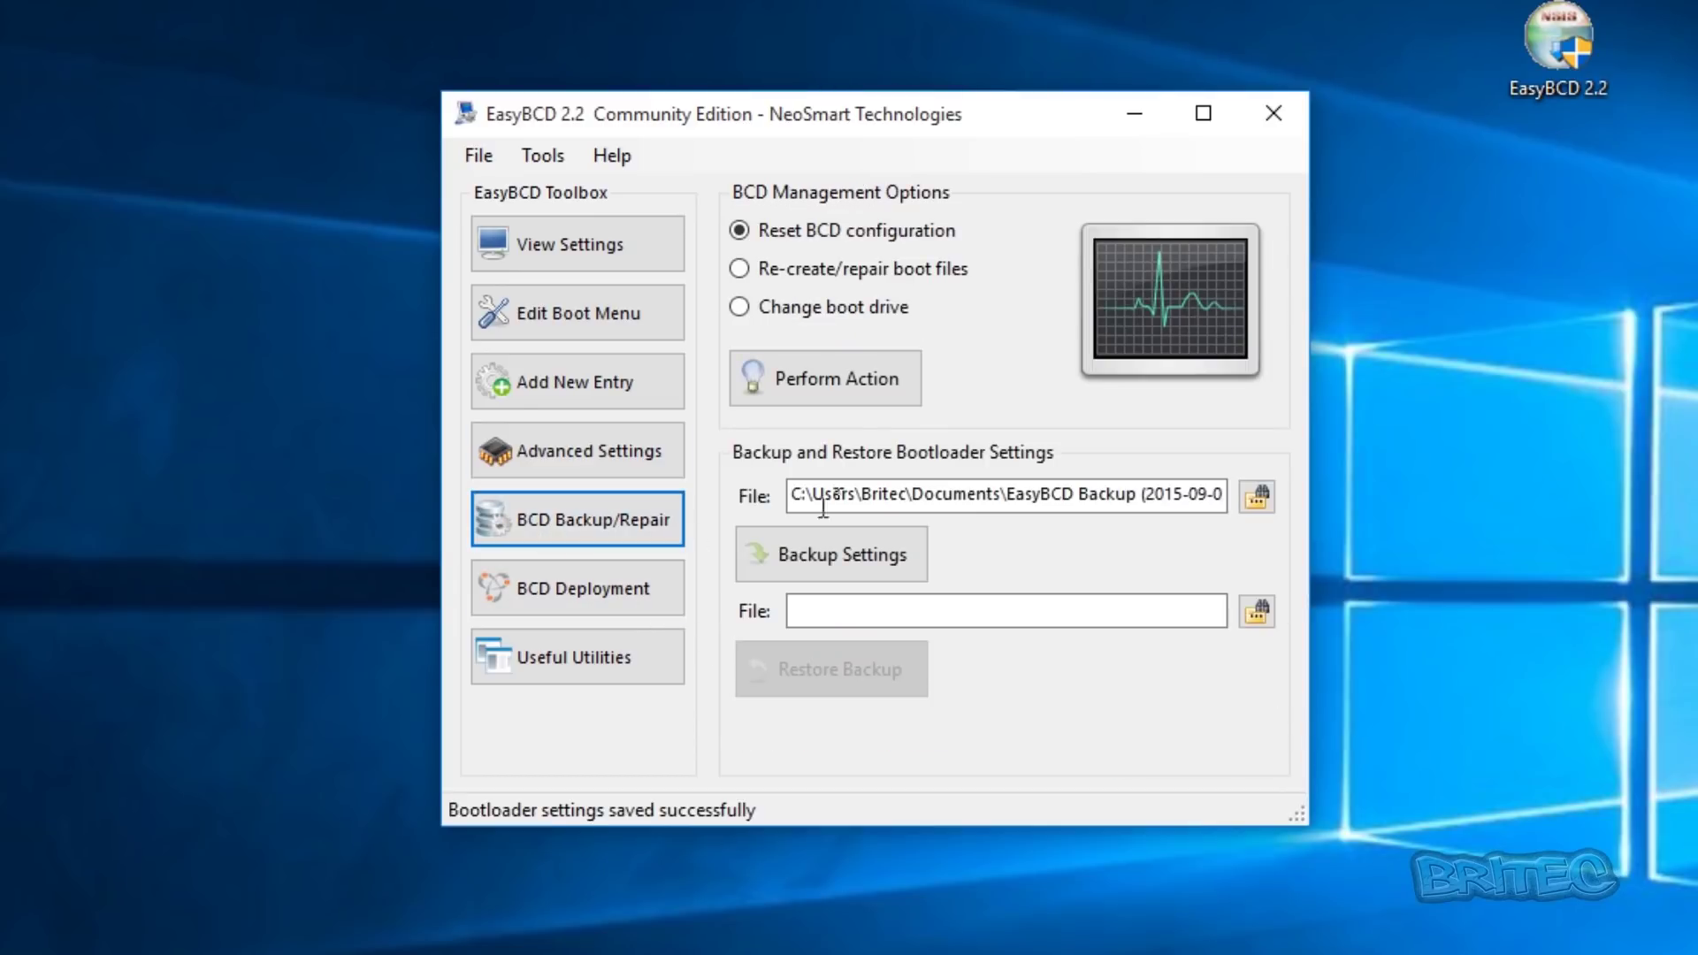
pyautogui.click(772, 269)
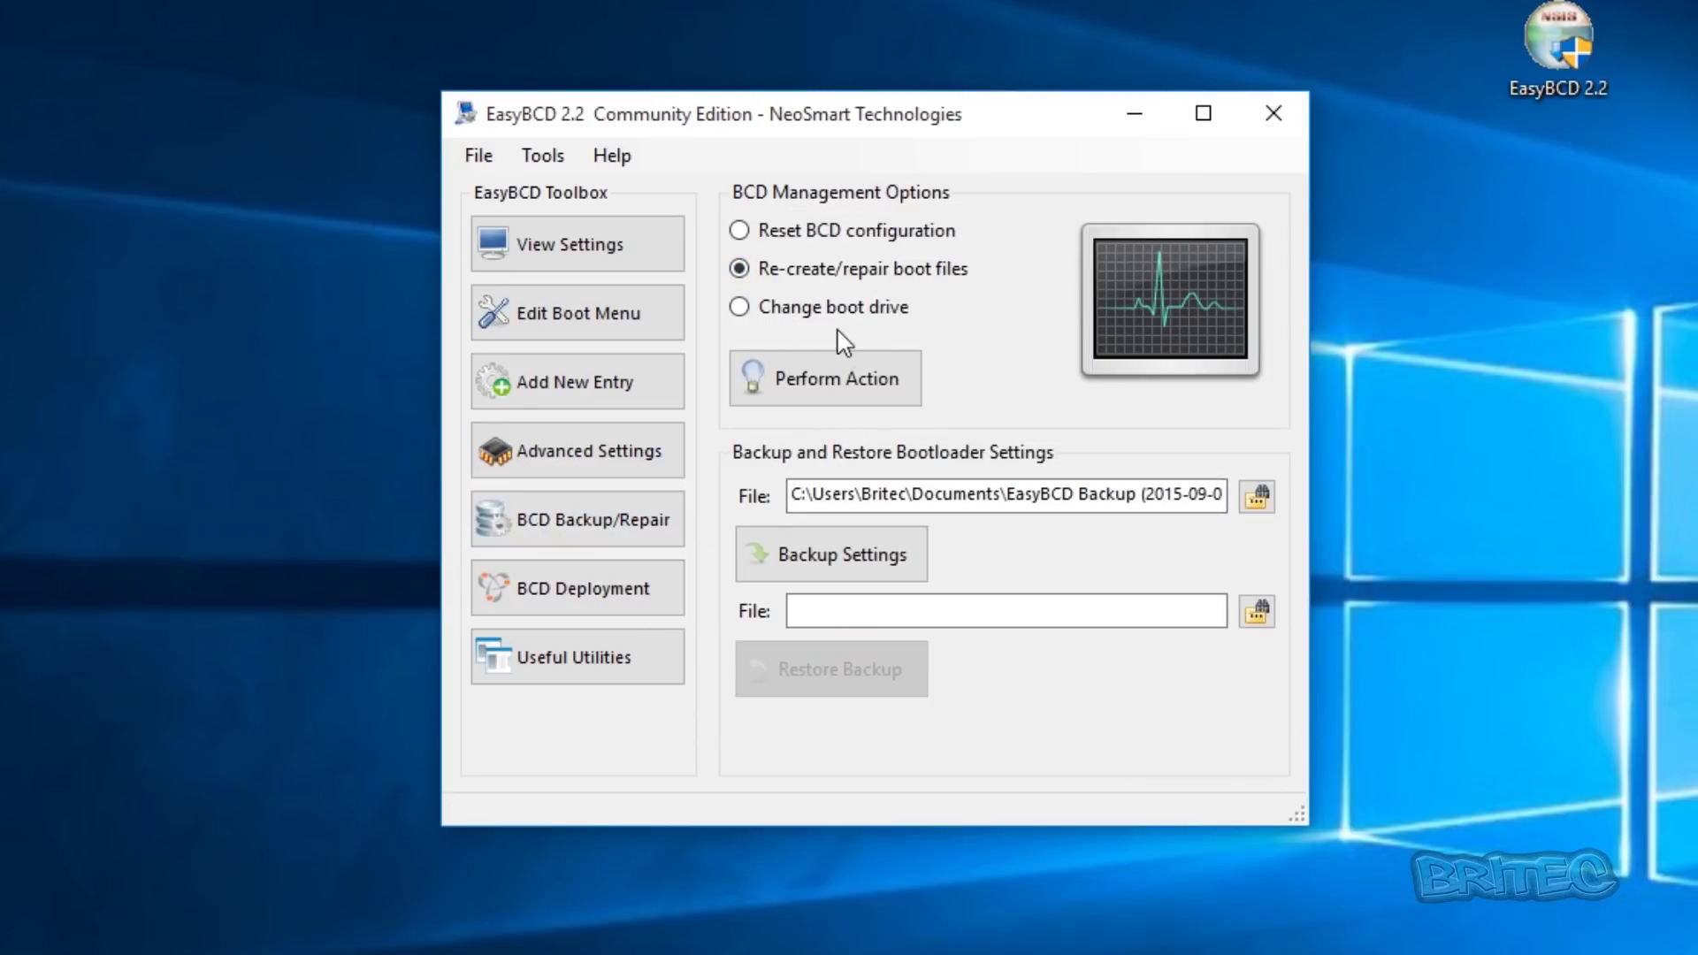
pyautogui.click(873, 405)
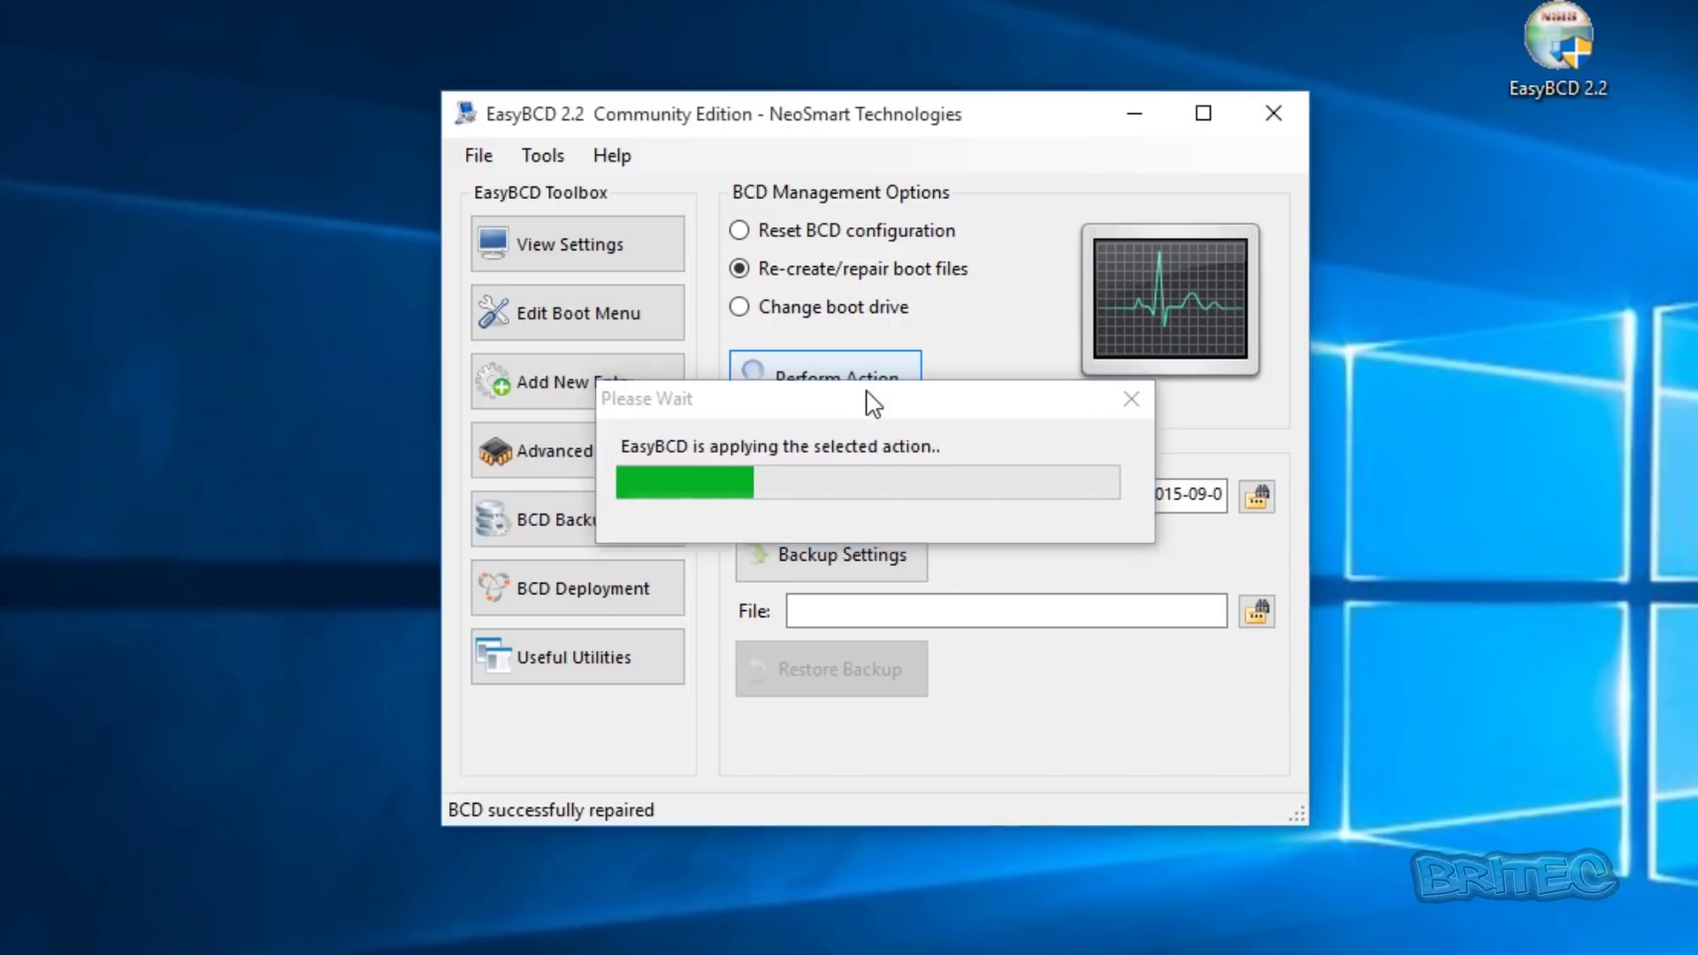
pyautogui.click(1271, 109)
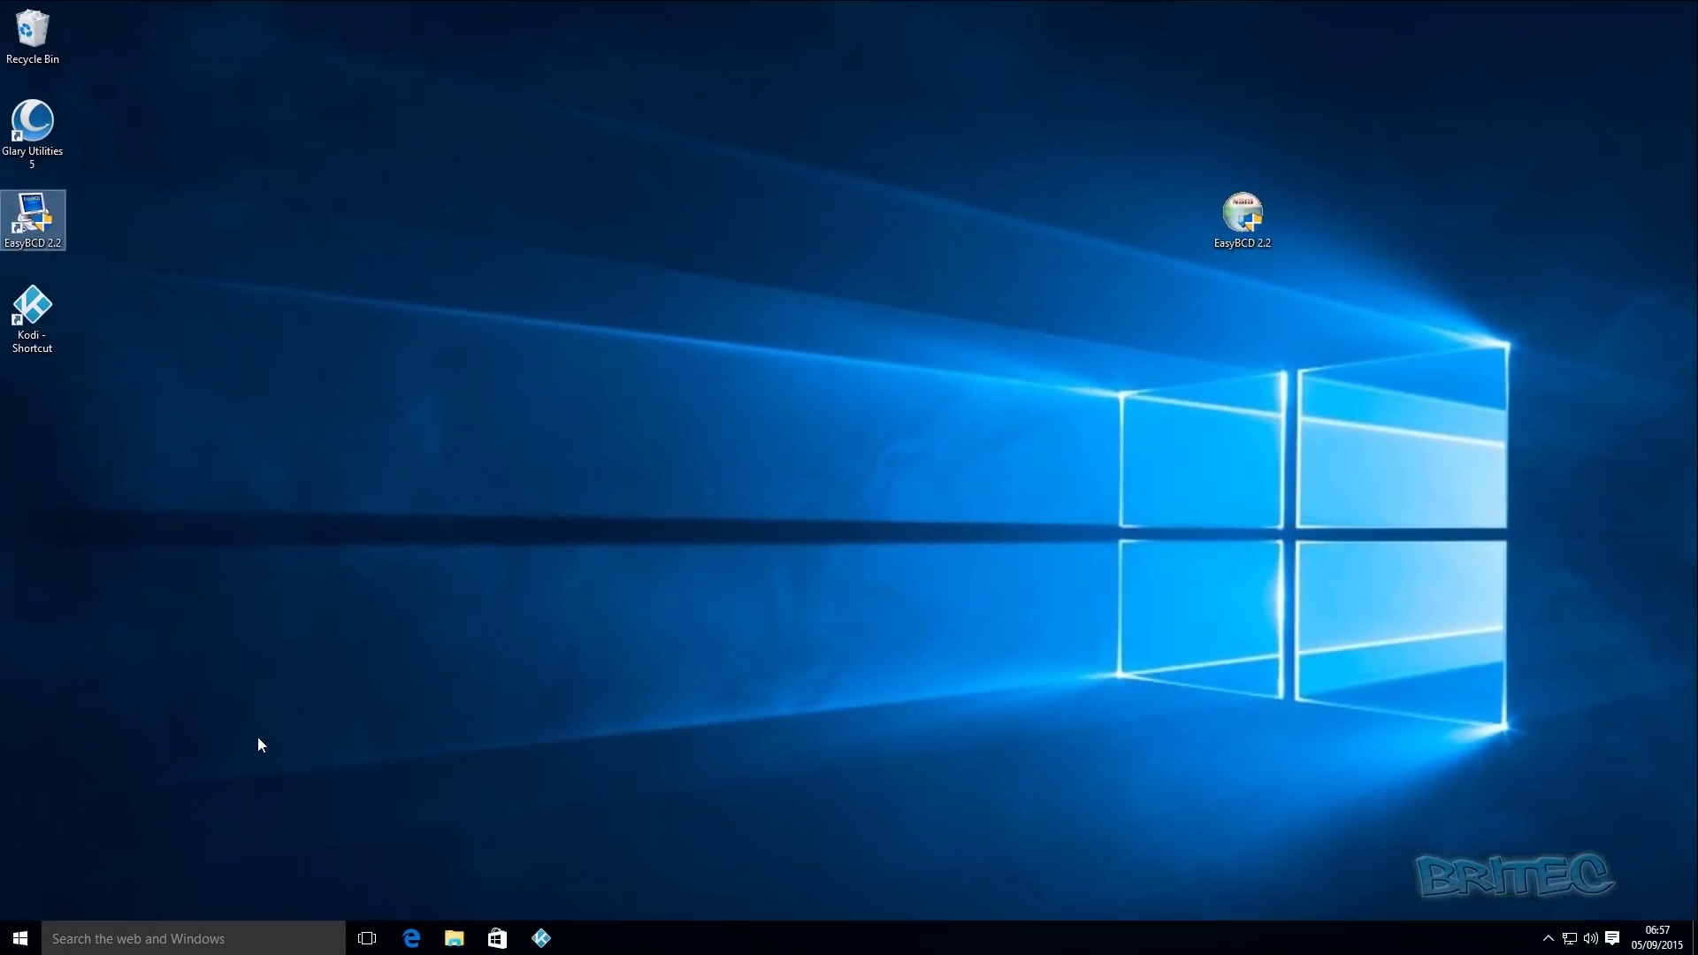
# - Restart Windows from the Start menu's Power options
pyautogui.click(19, 938)
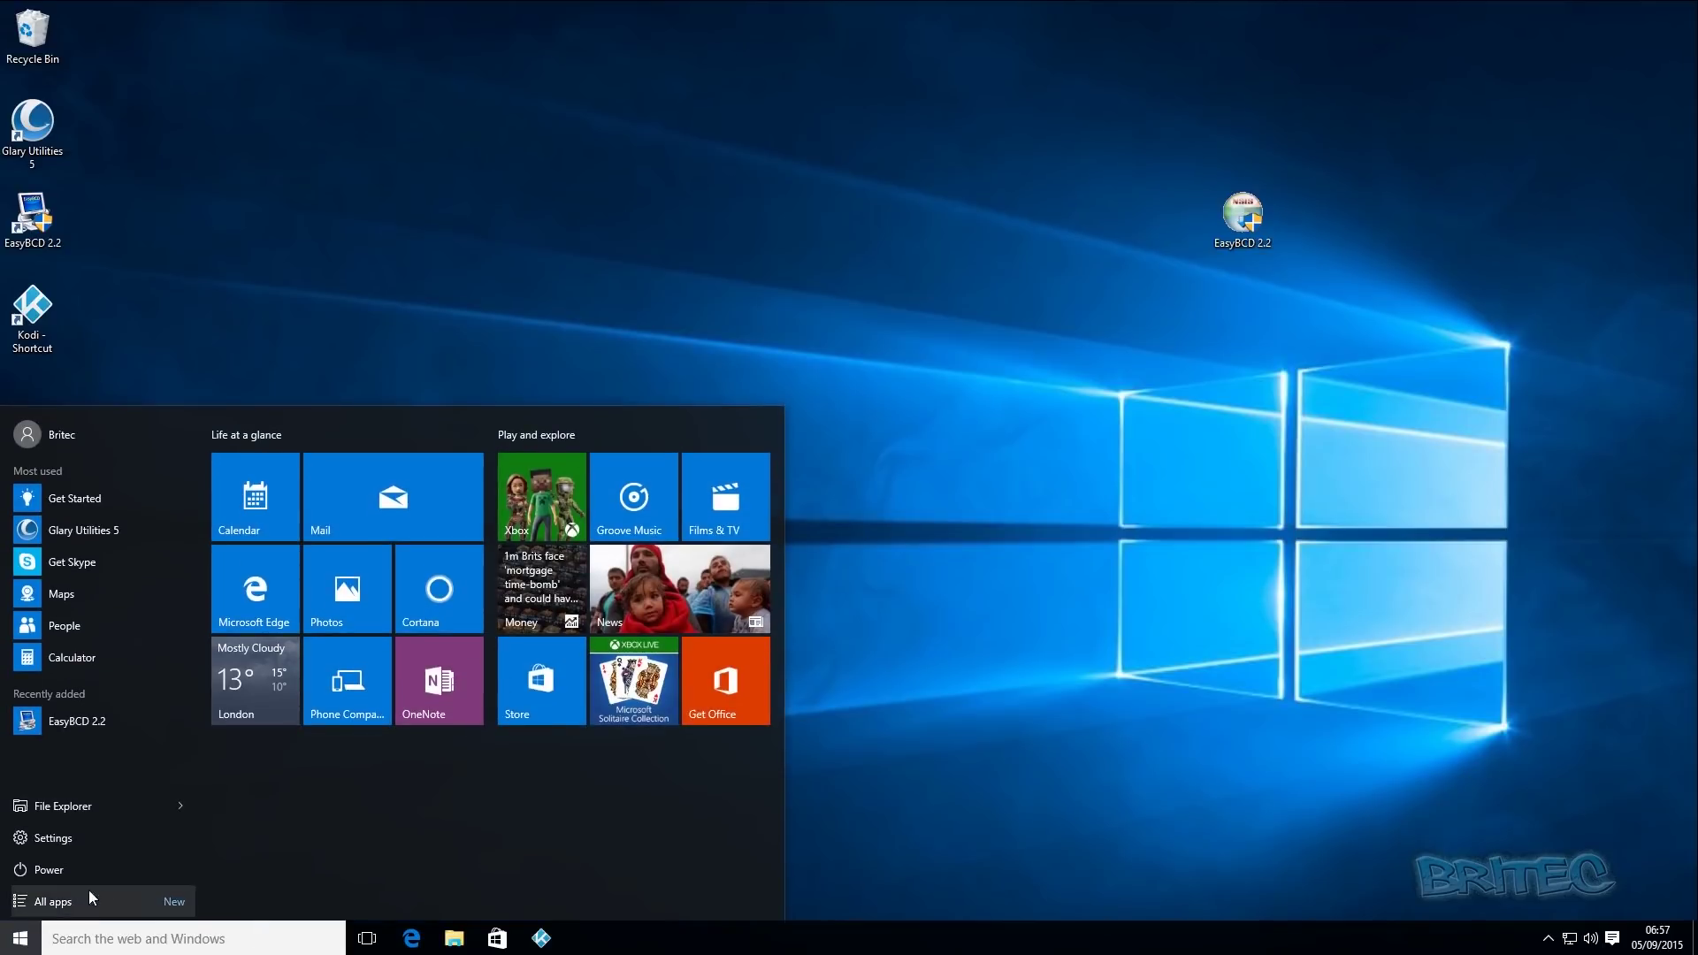
pyautogui.click(67, 870)
pyautogui.click(94, 835)
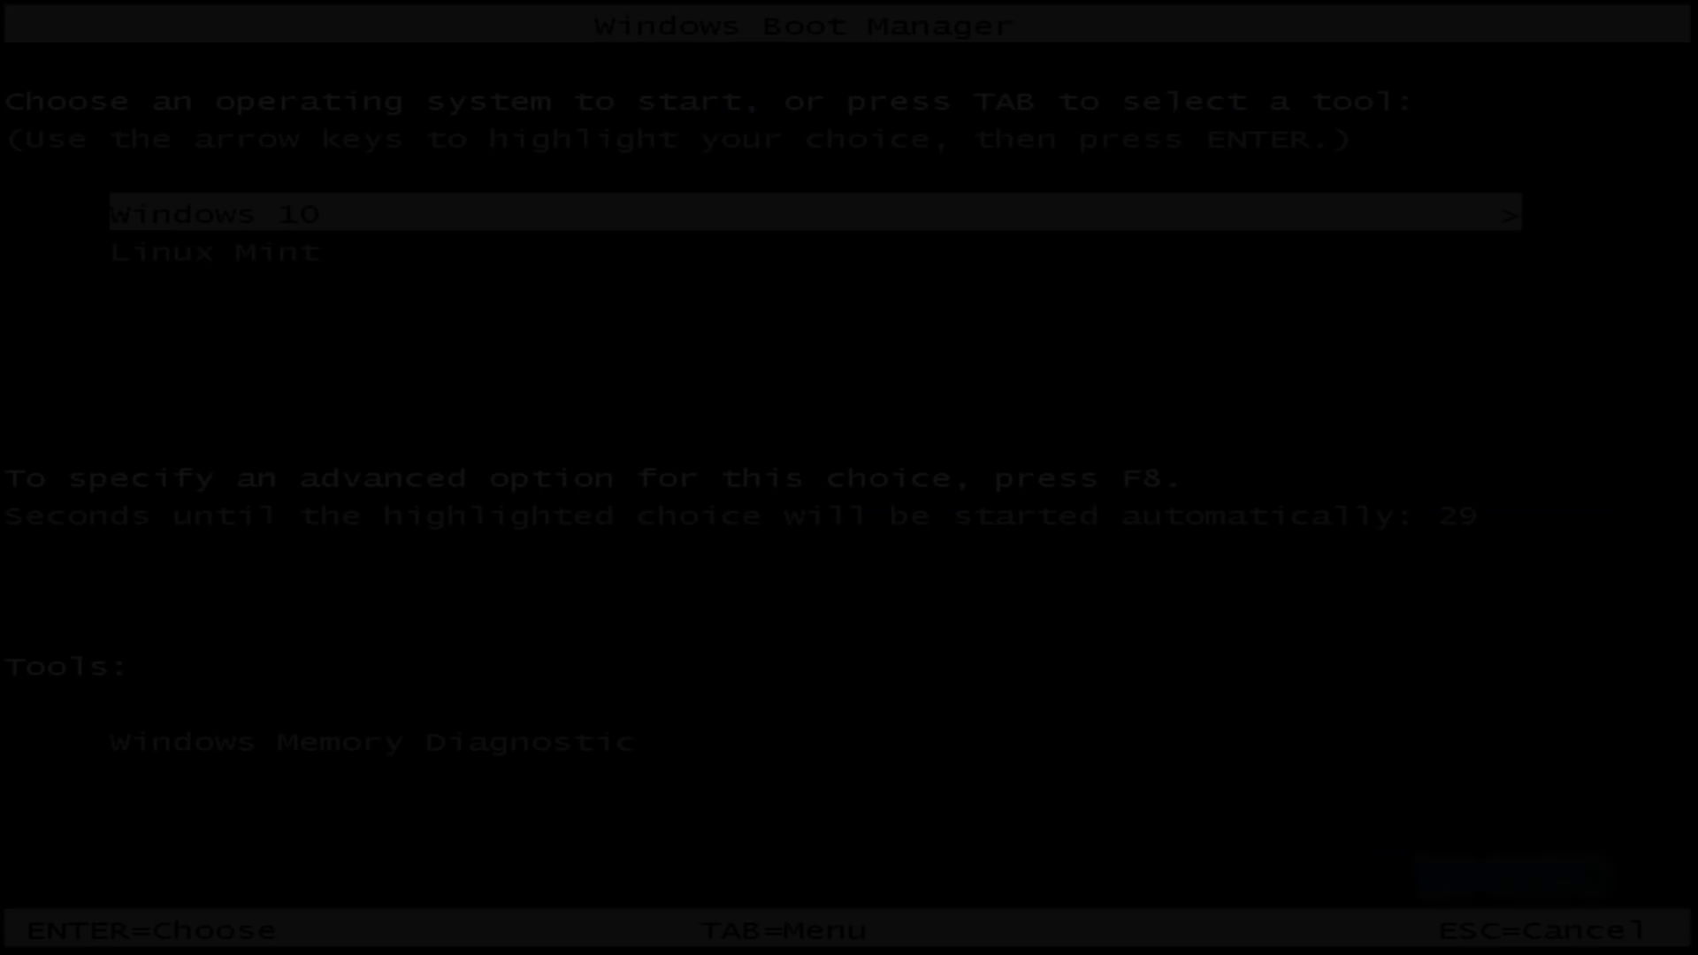
# - Select Linux Mint in Windows Boot Manager and boot it
pyautogui.press('Down')
pyautogui.press('Up')
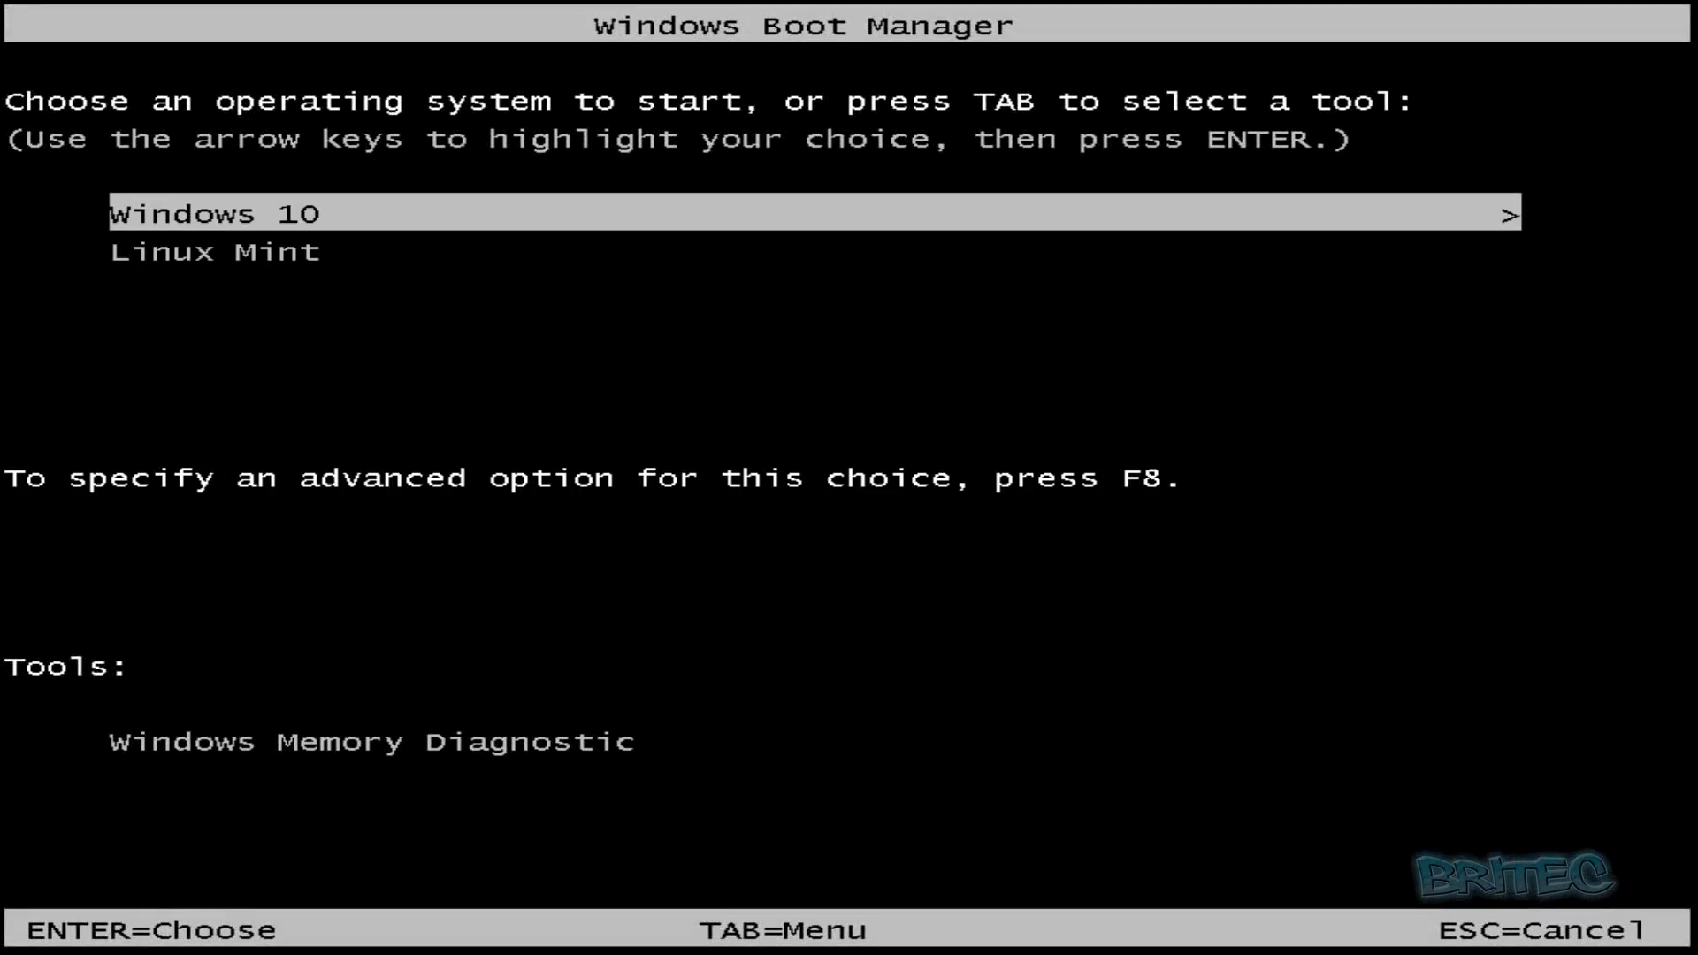
pyautogui.press('Down')
pyautogui.press('Up')
pyautogui.press('Down')
pyautogui.press('Up')
pyautogui.press('Down')
pyautogui.press('Up')
pyautogui.press('Down')
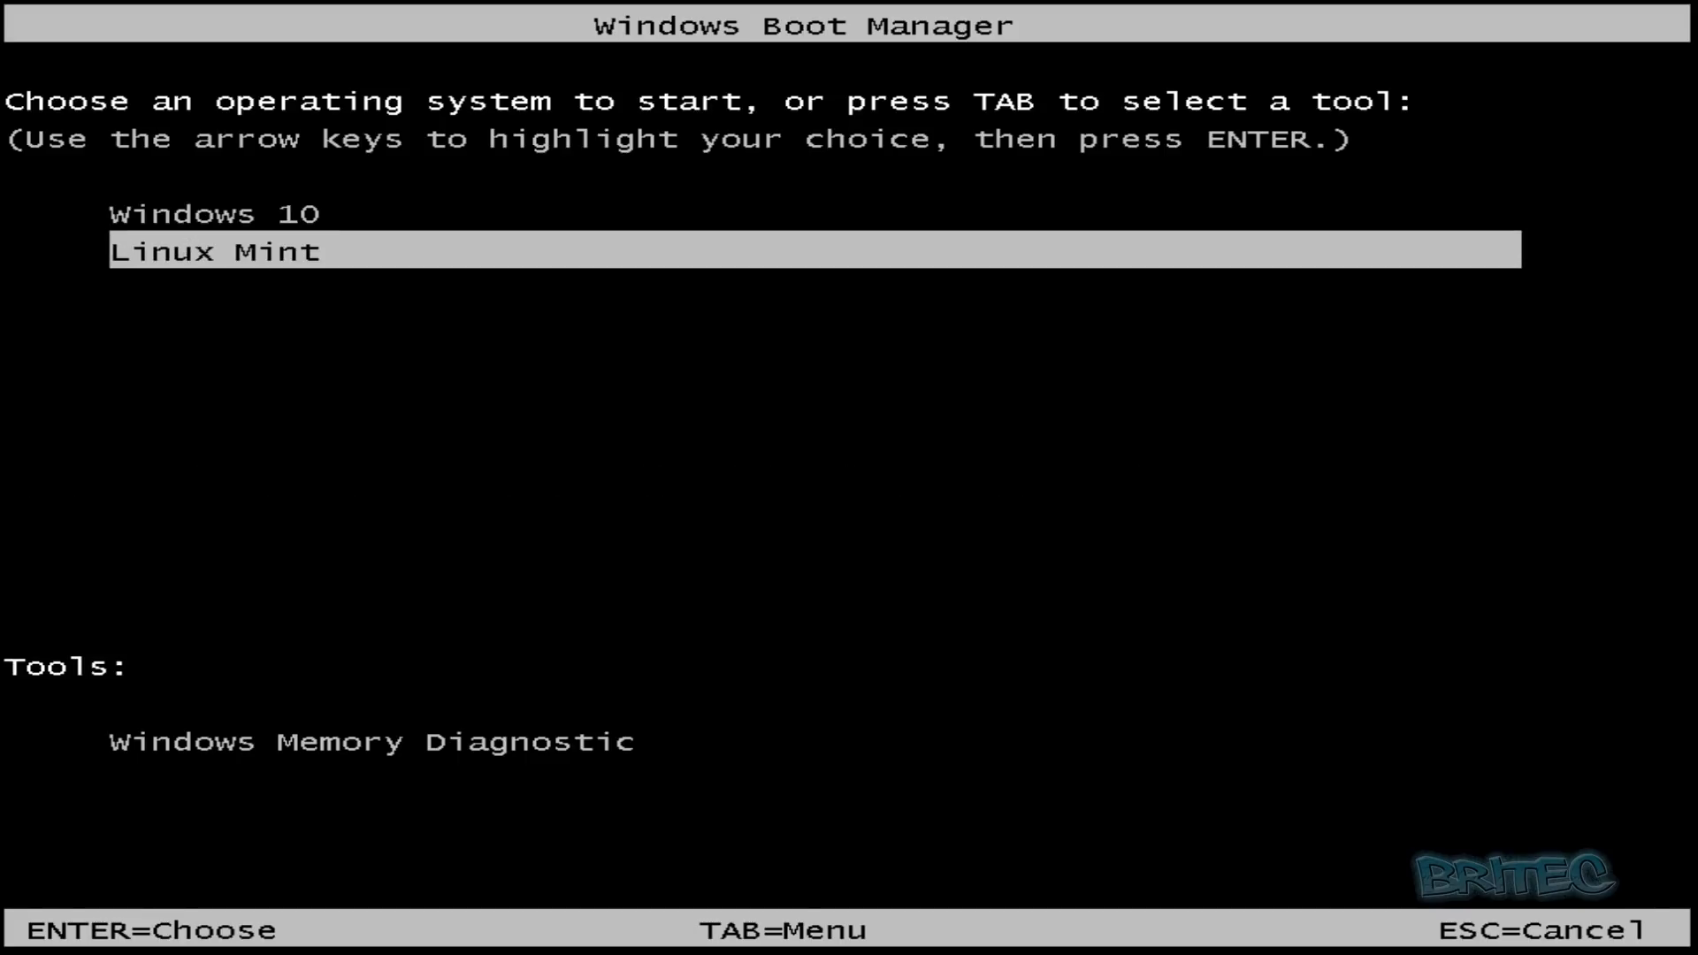
pyautogui.press('Return')
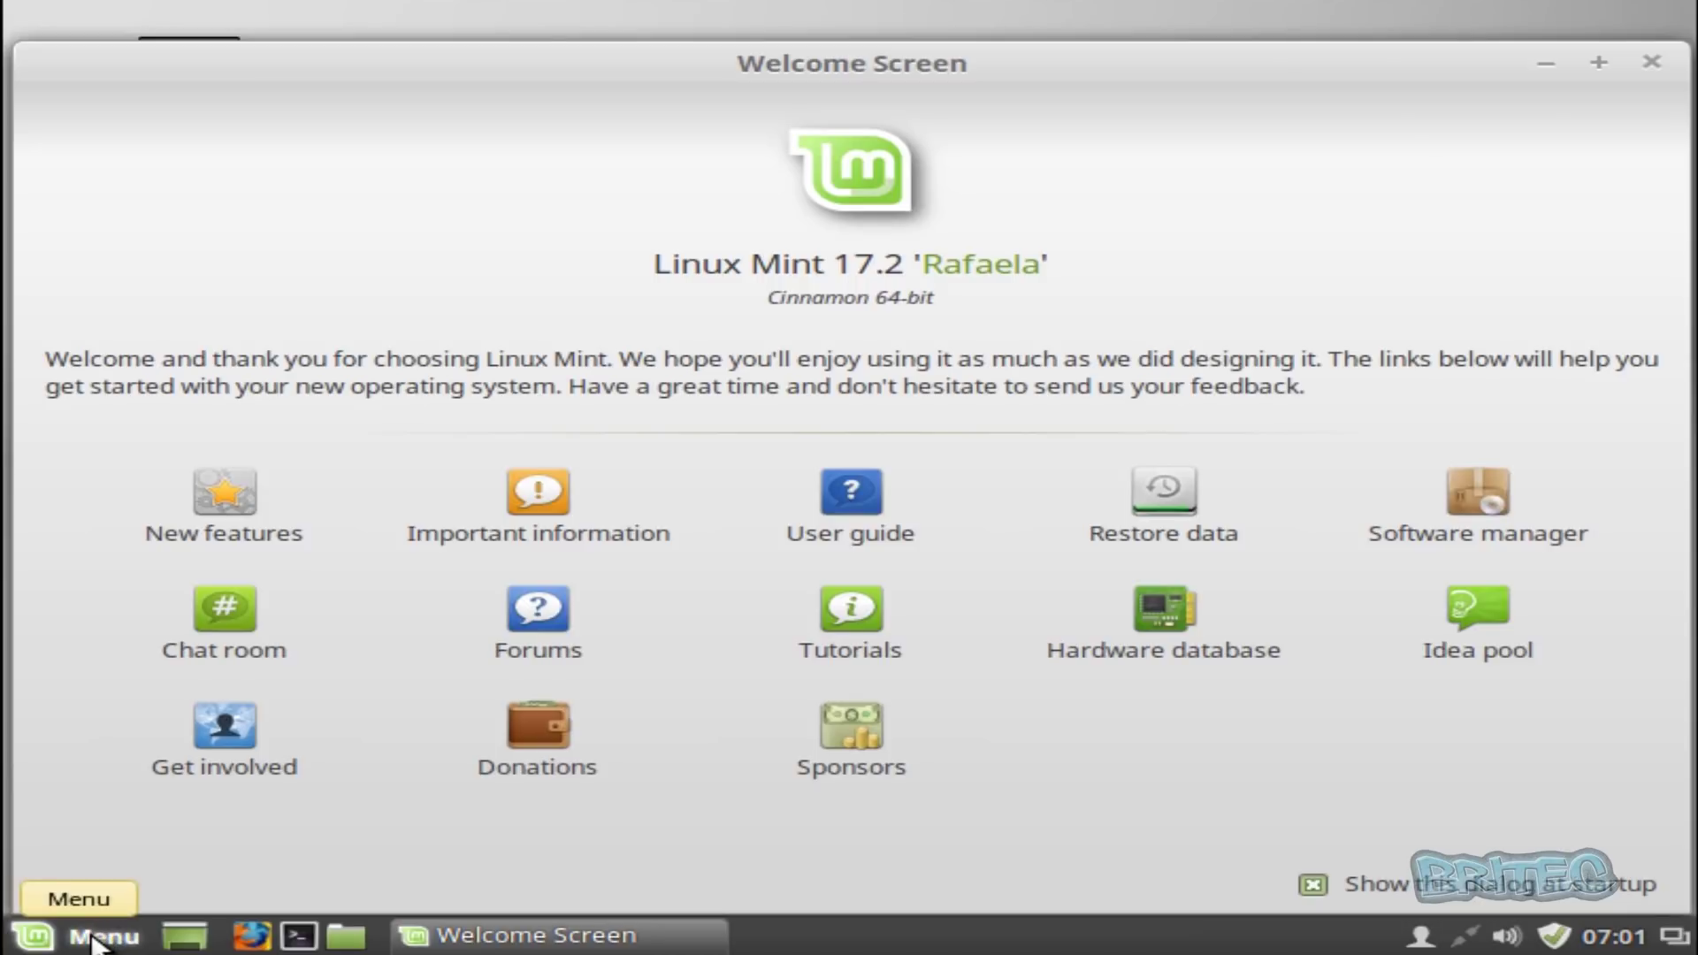
# - Restart Linux Mint using the Cinnamon Menu's Quit options
pyautogui.click(94, 943)
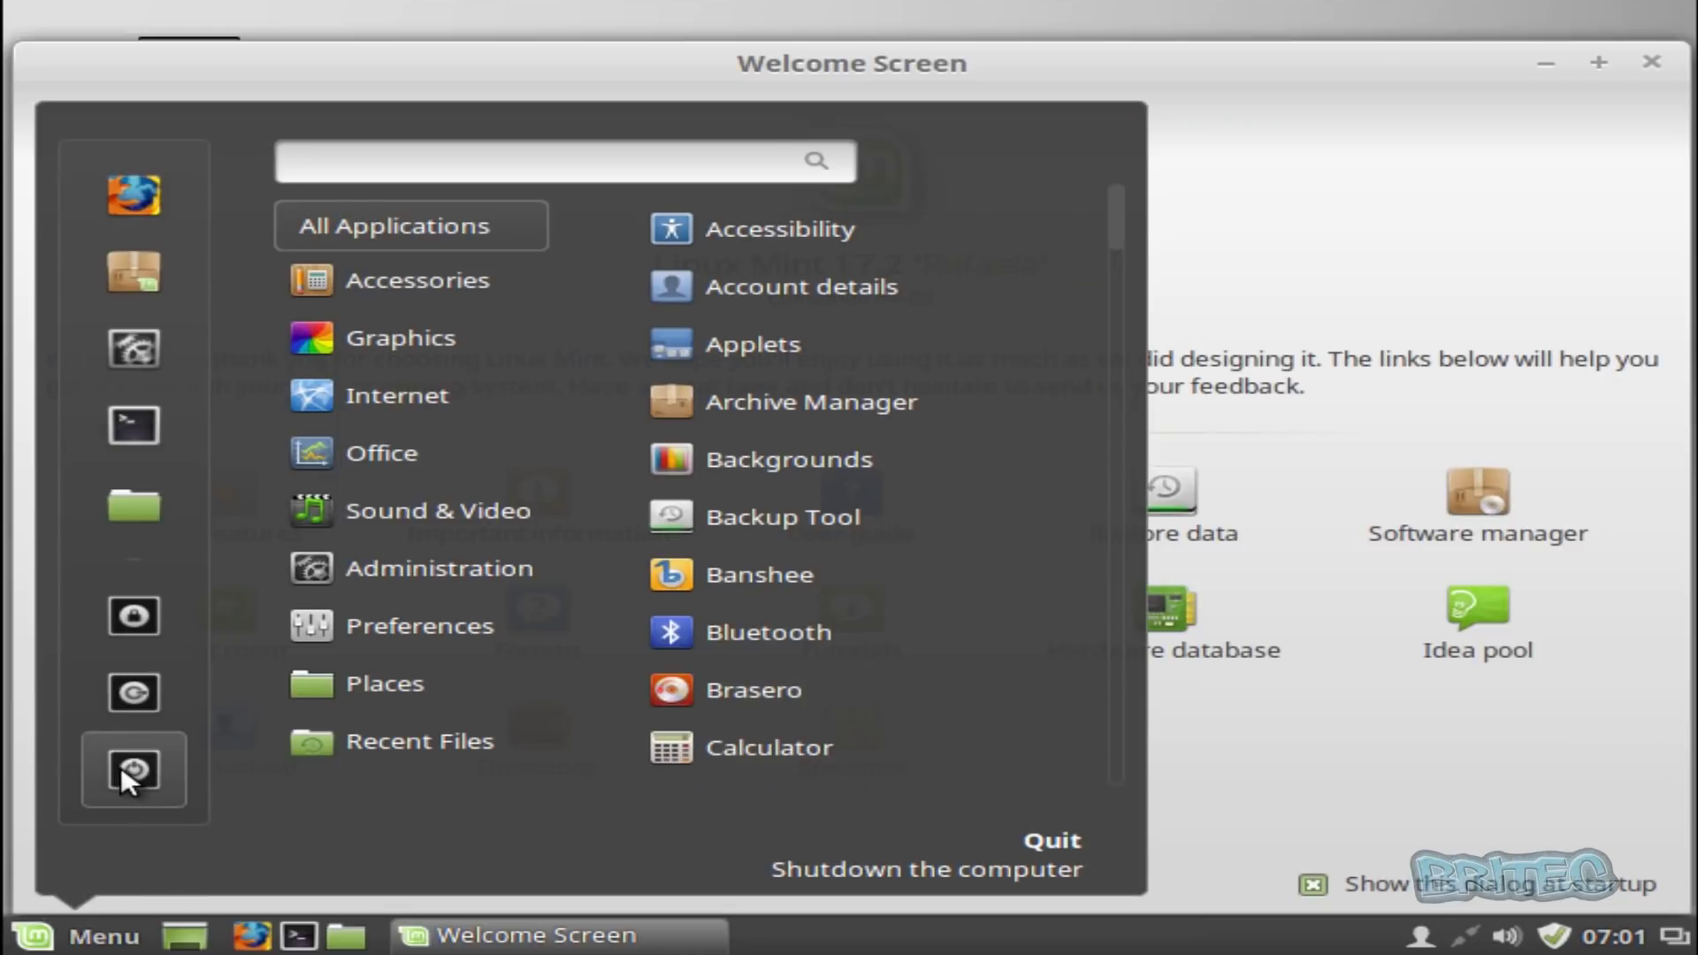
pyautogui.click(122, 768)
pyautogui.click(841, 551)
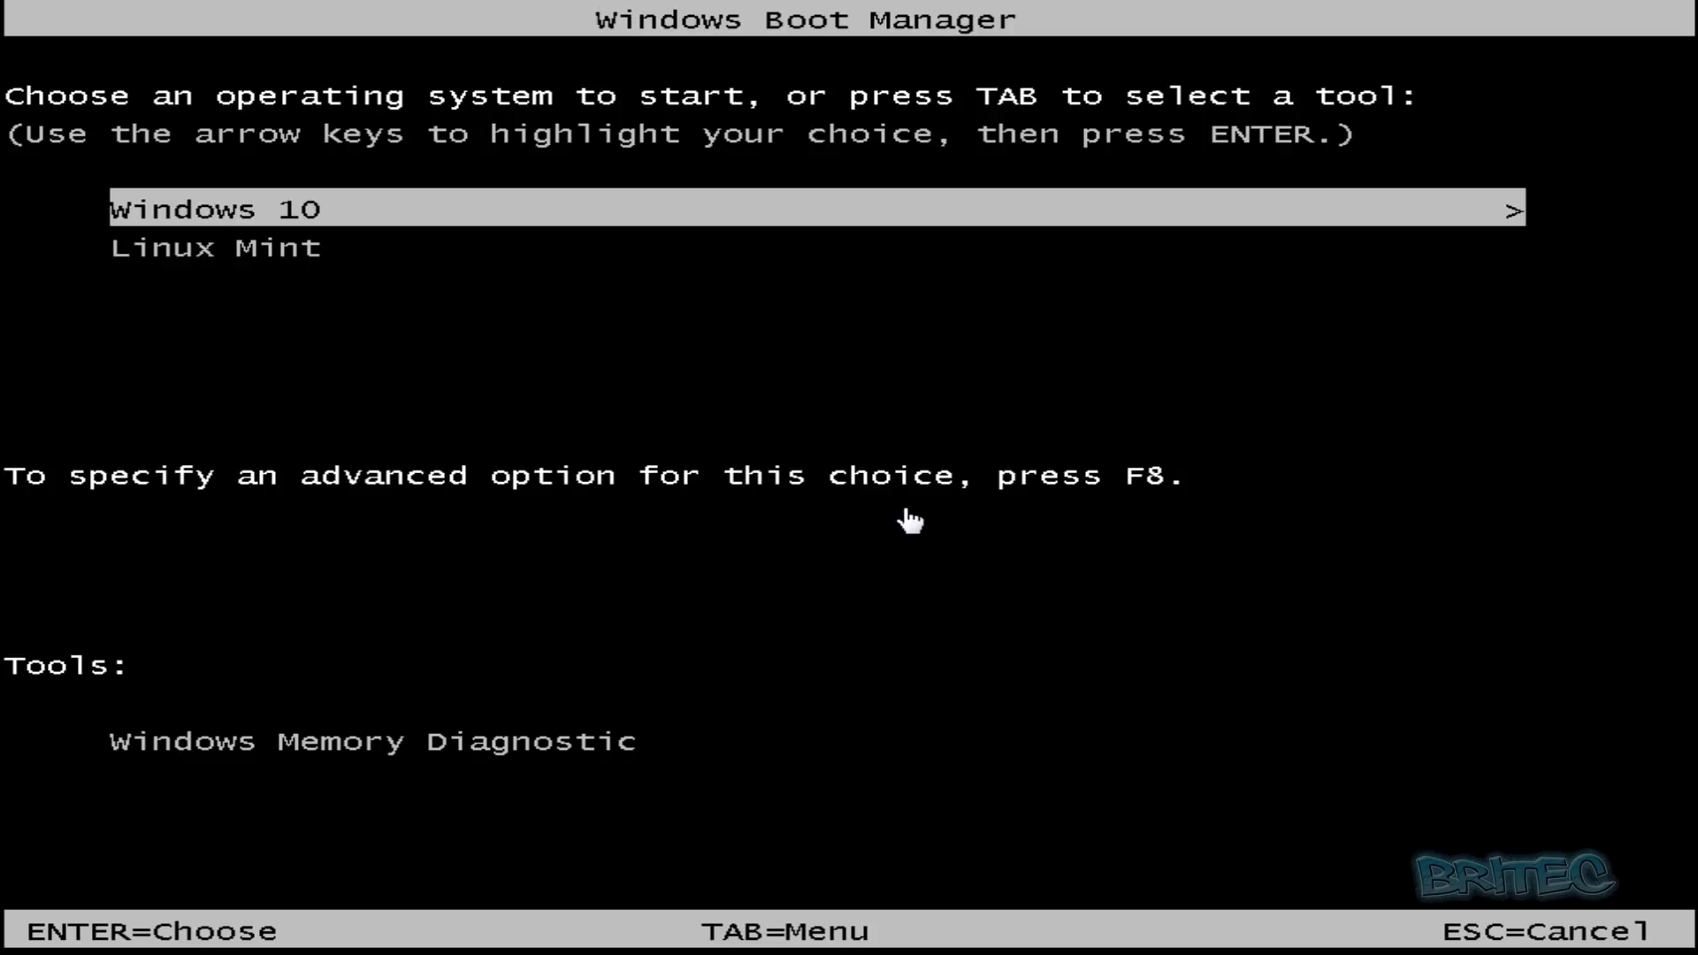
# - Select the Windows 10 entry in Windows Boot Manager and boot it
pyautogui.press('Down')
pyautogui.press('Up')
pyautogui.press('Return')
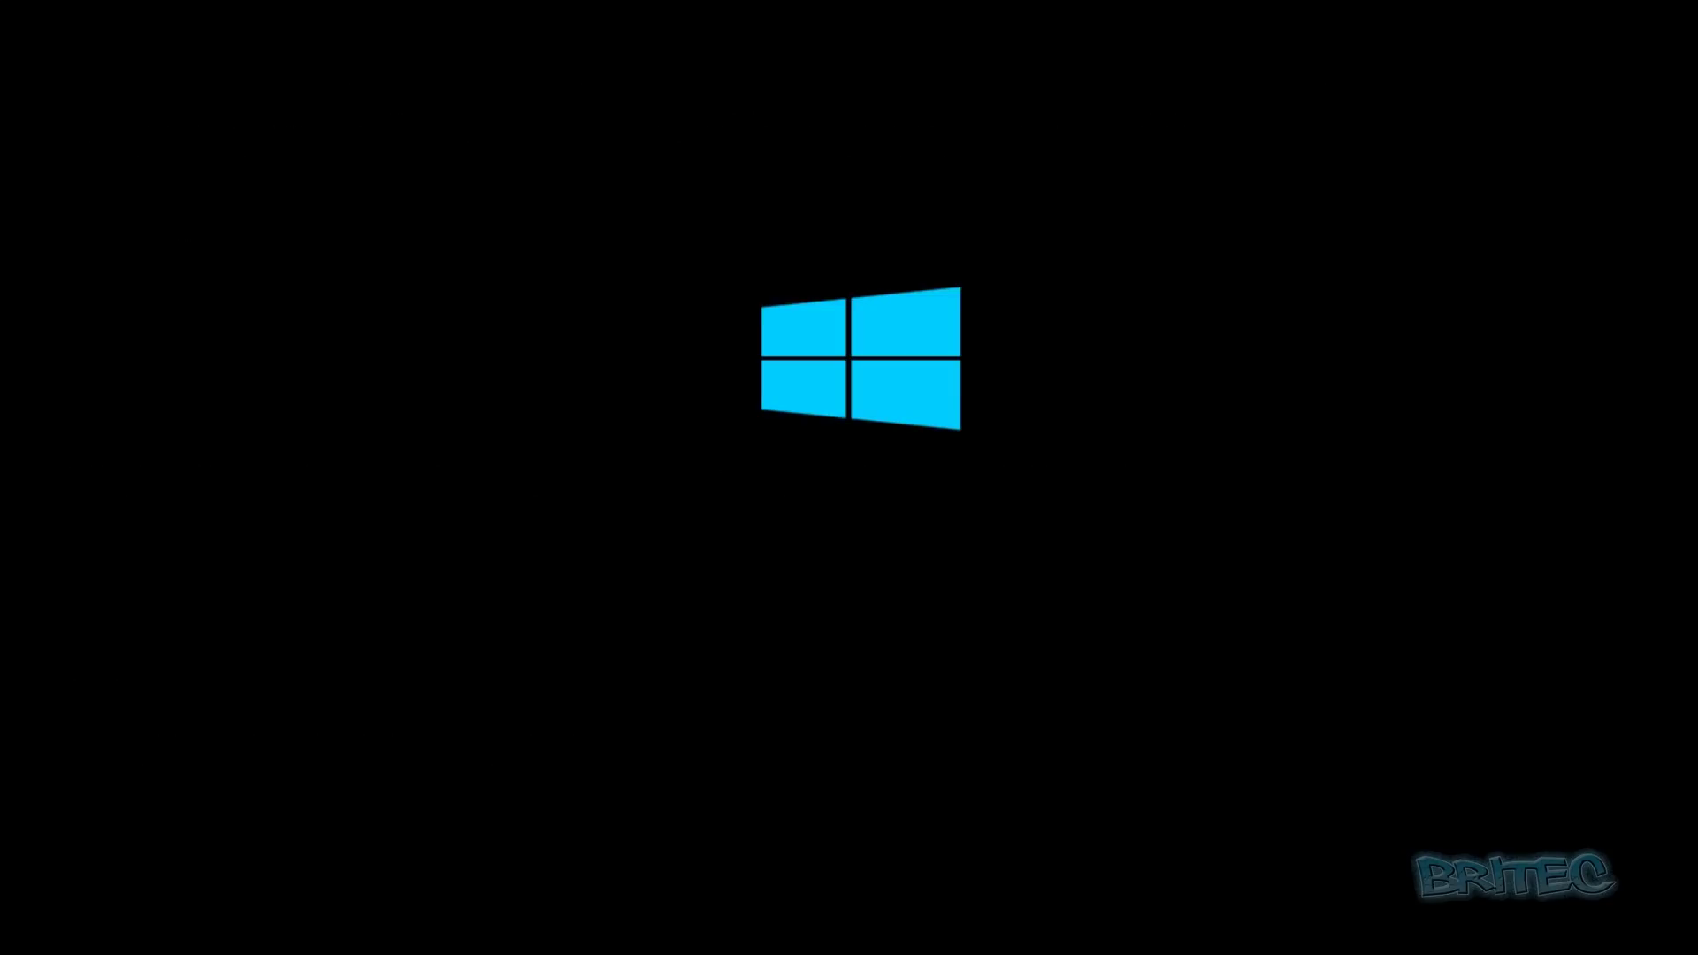